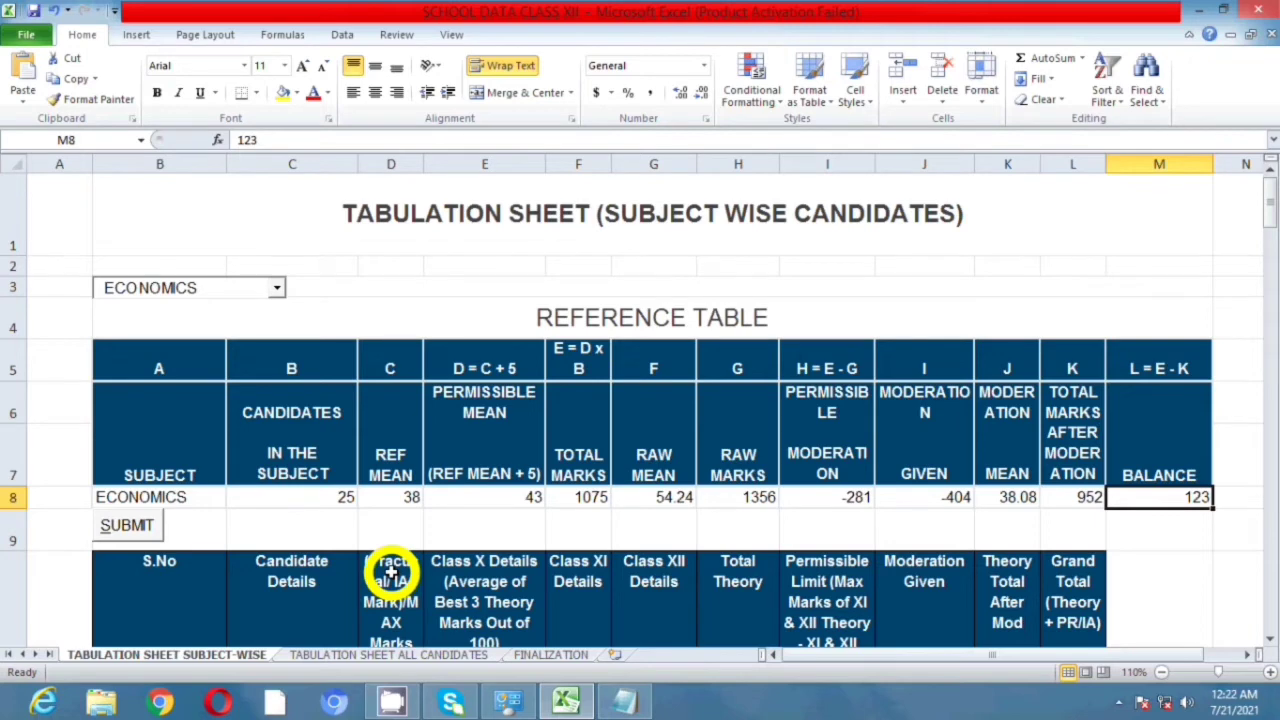
Enter -25 as the Moderation Given for the first candidate in the Economics subject-wise tabulation sheet.
scroll(420, 536, down, 1)
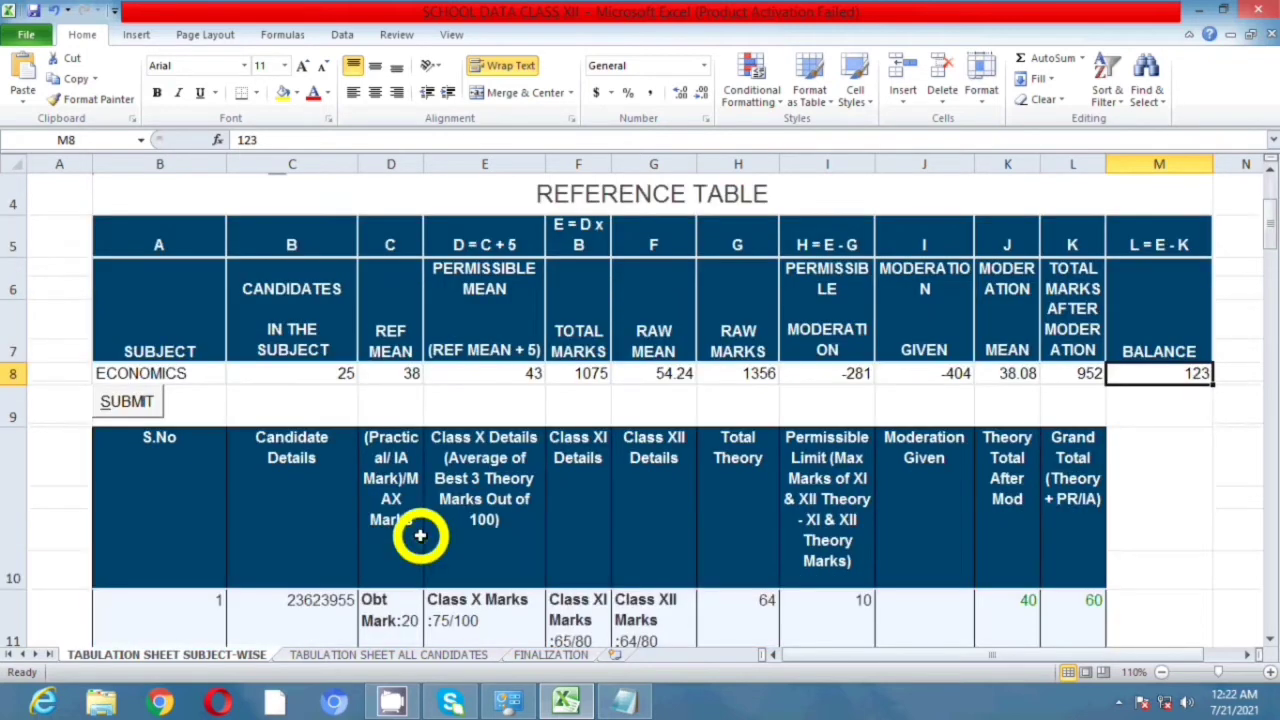
scroll(420, 536, down, 1)
scroll(420, 536, down, 1)
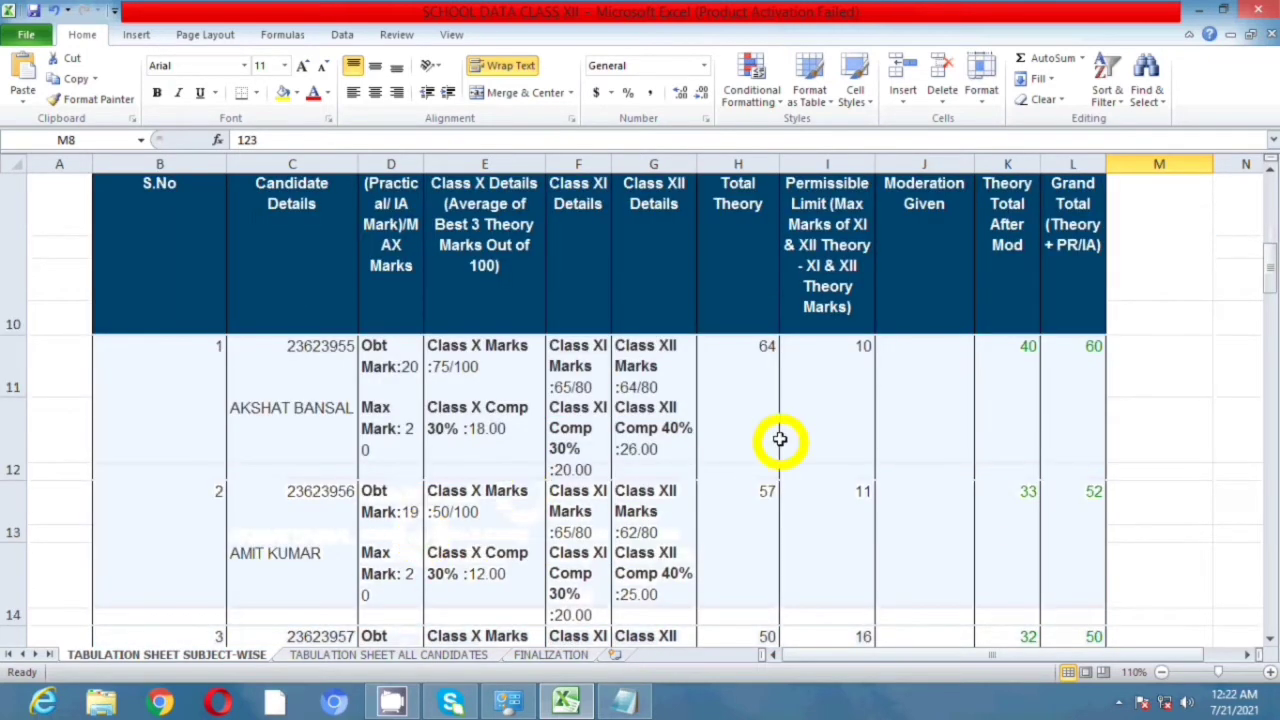
click(922, 380)
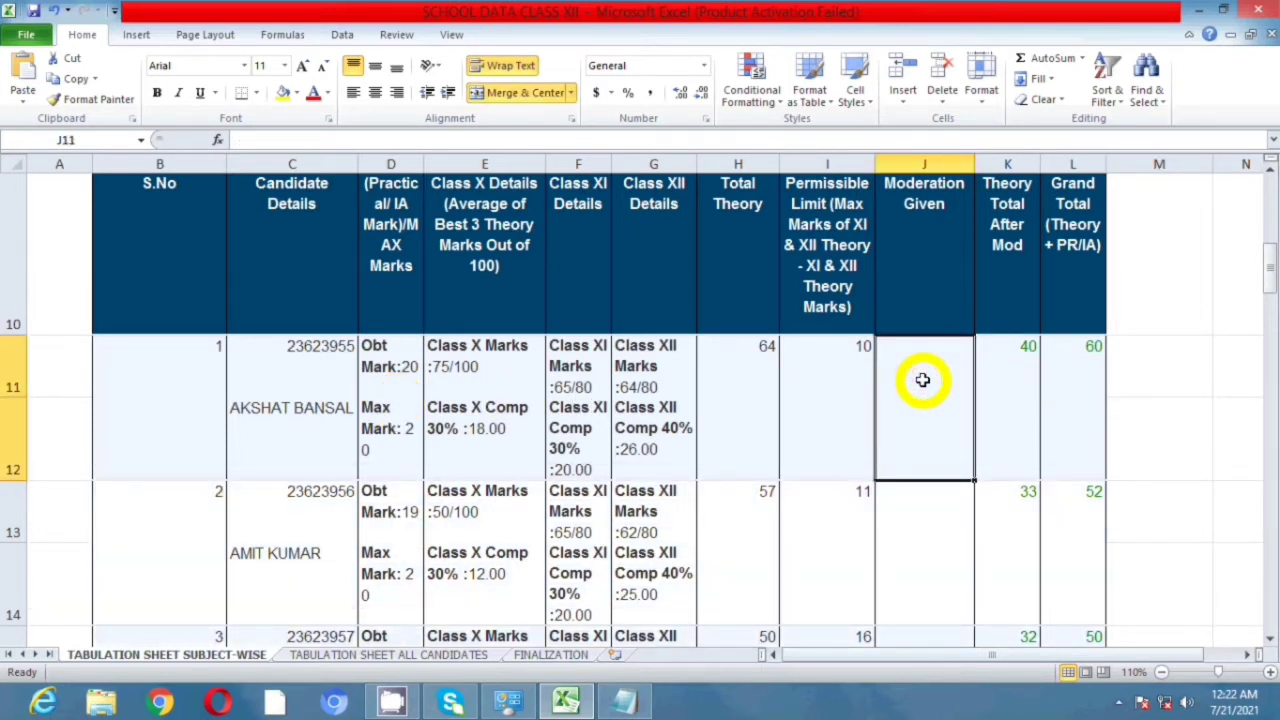
text(-25)
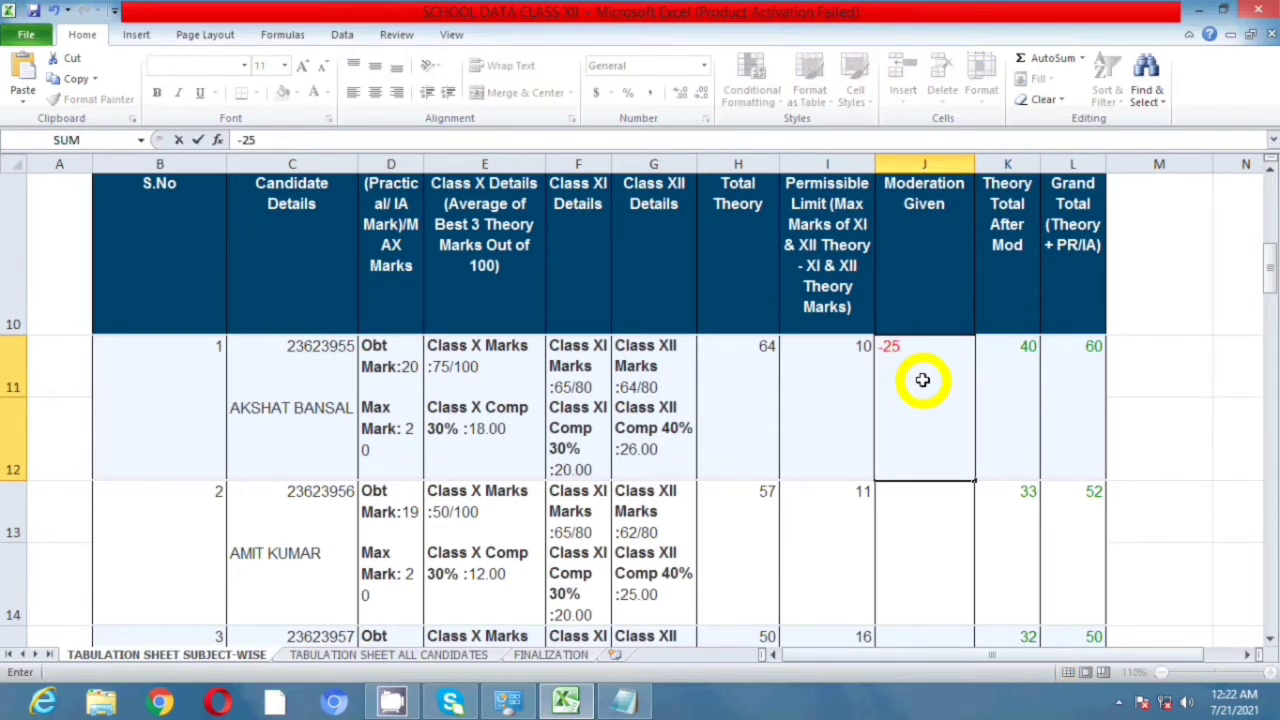
key(Return)
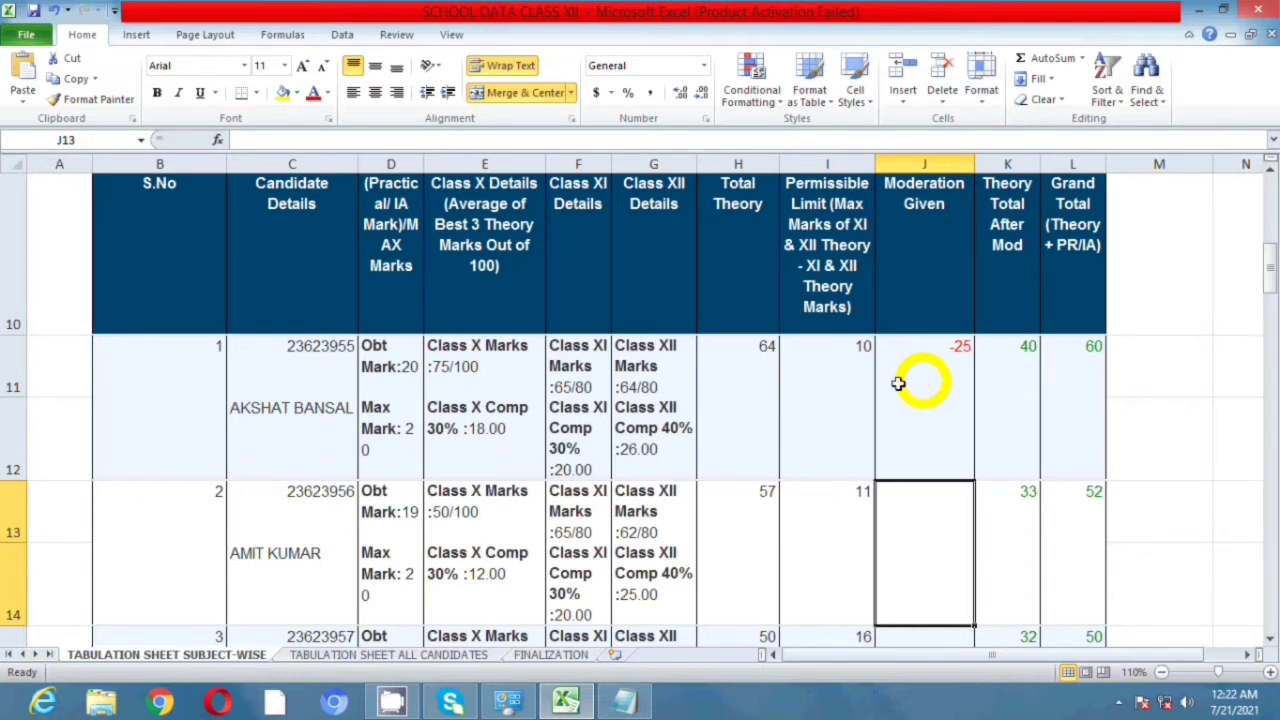
Examine the first candidate's Class X and XII components, Total Theory and Permissible Limit to see how the moderation limit is derived.
click(829, 396)
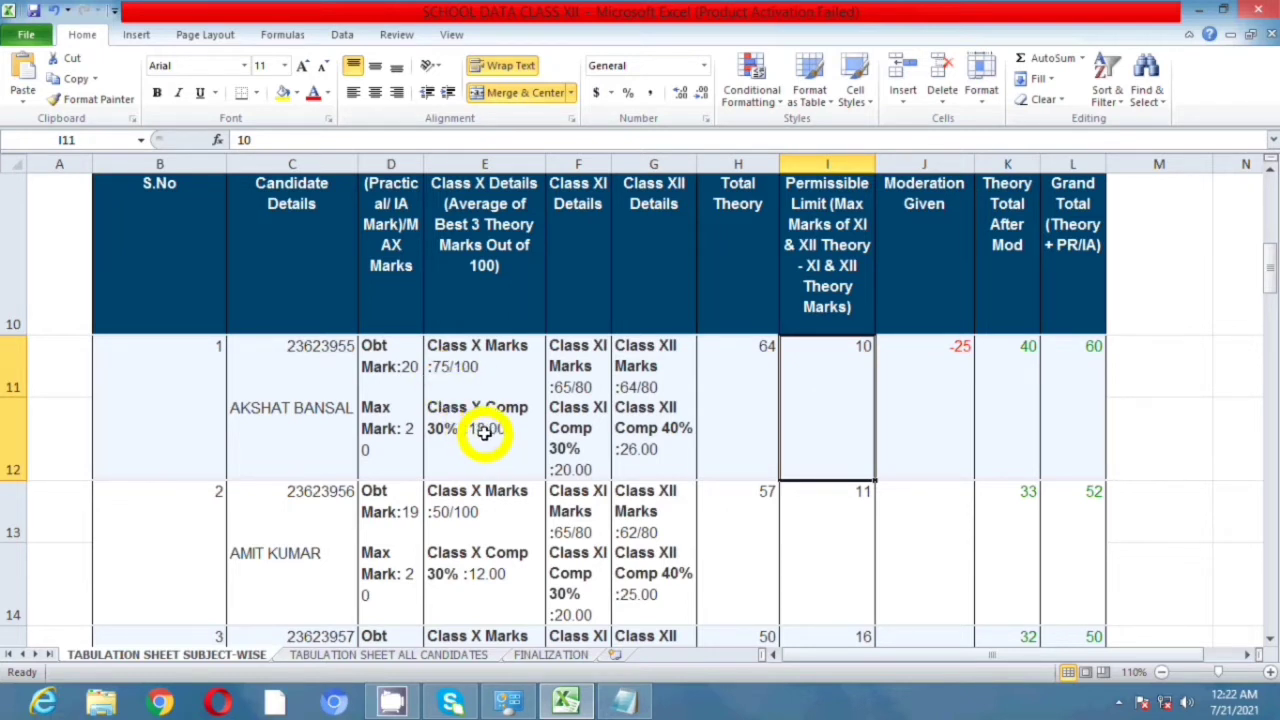
scroll(484, 430, up, 1)
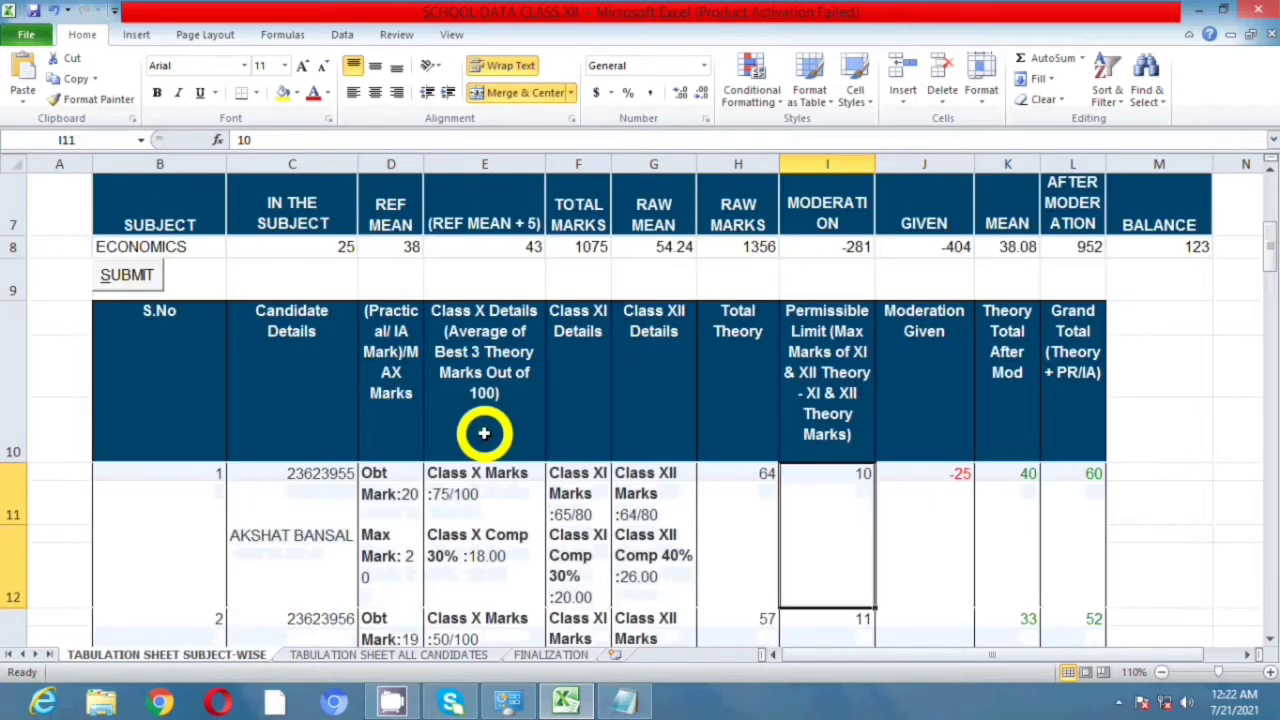
scroll(480, 430, down, 1)
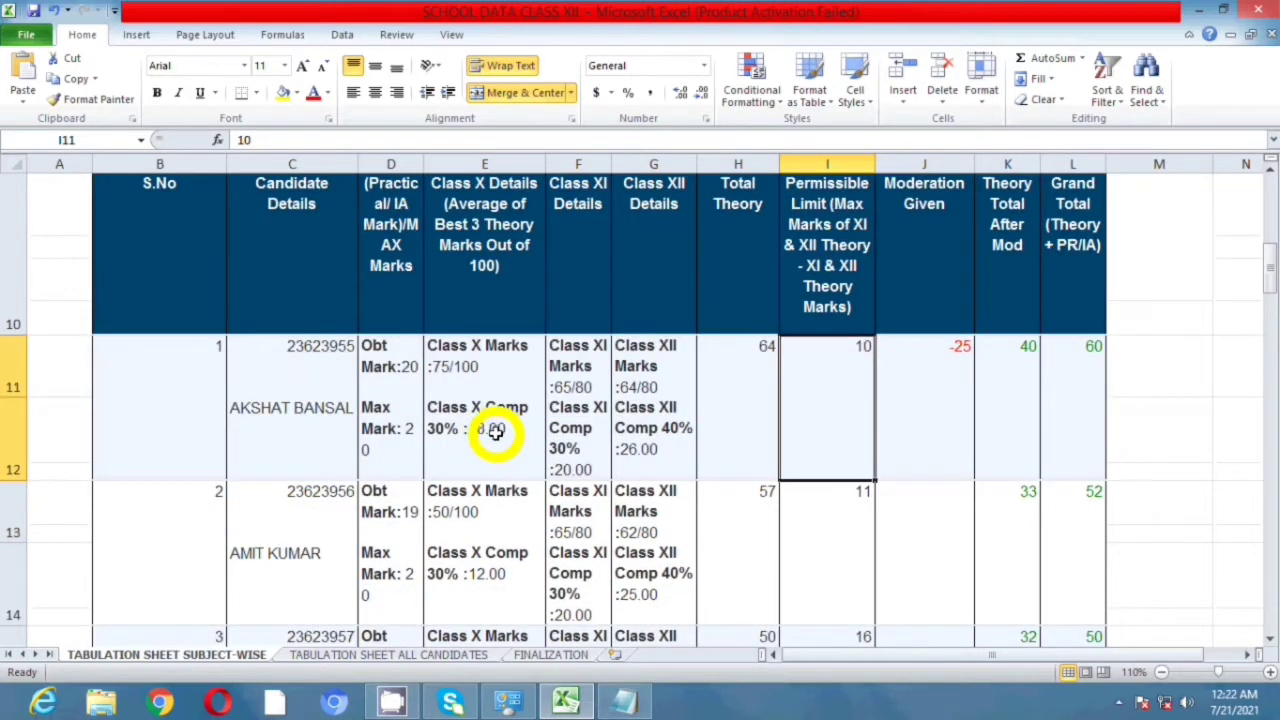
click(495, 430)
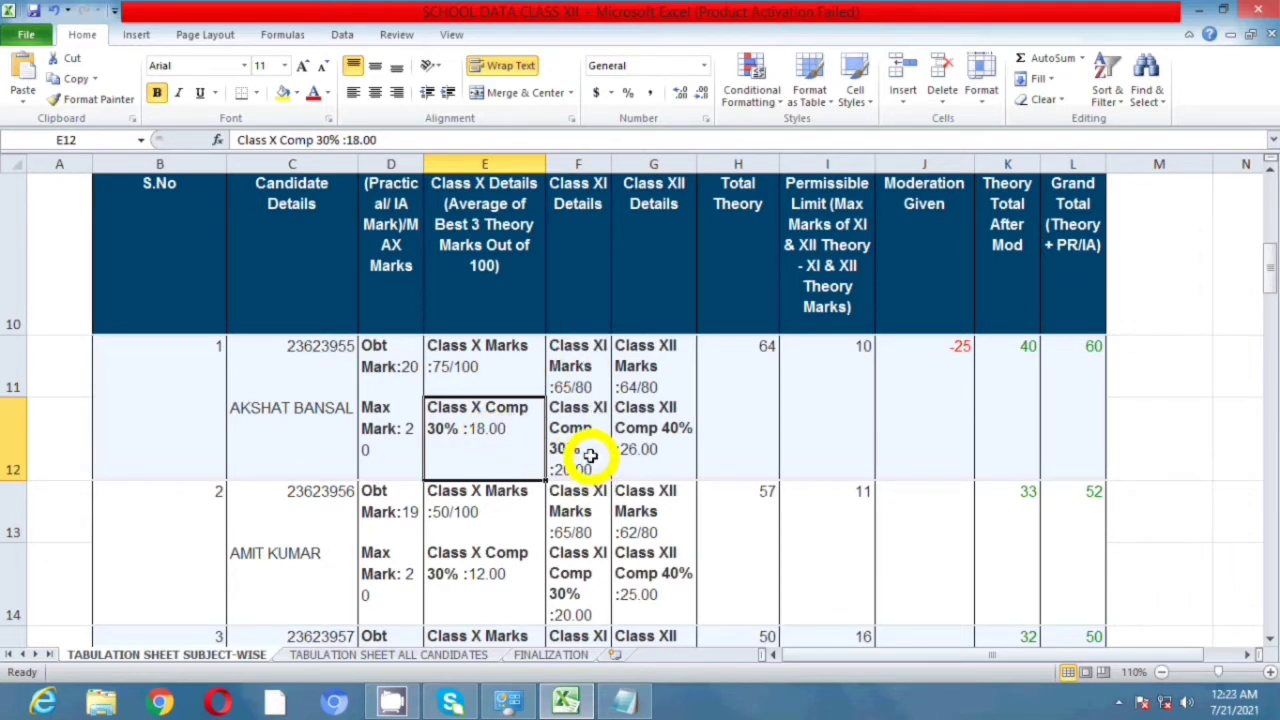
click(650, 455)
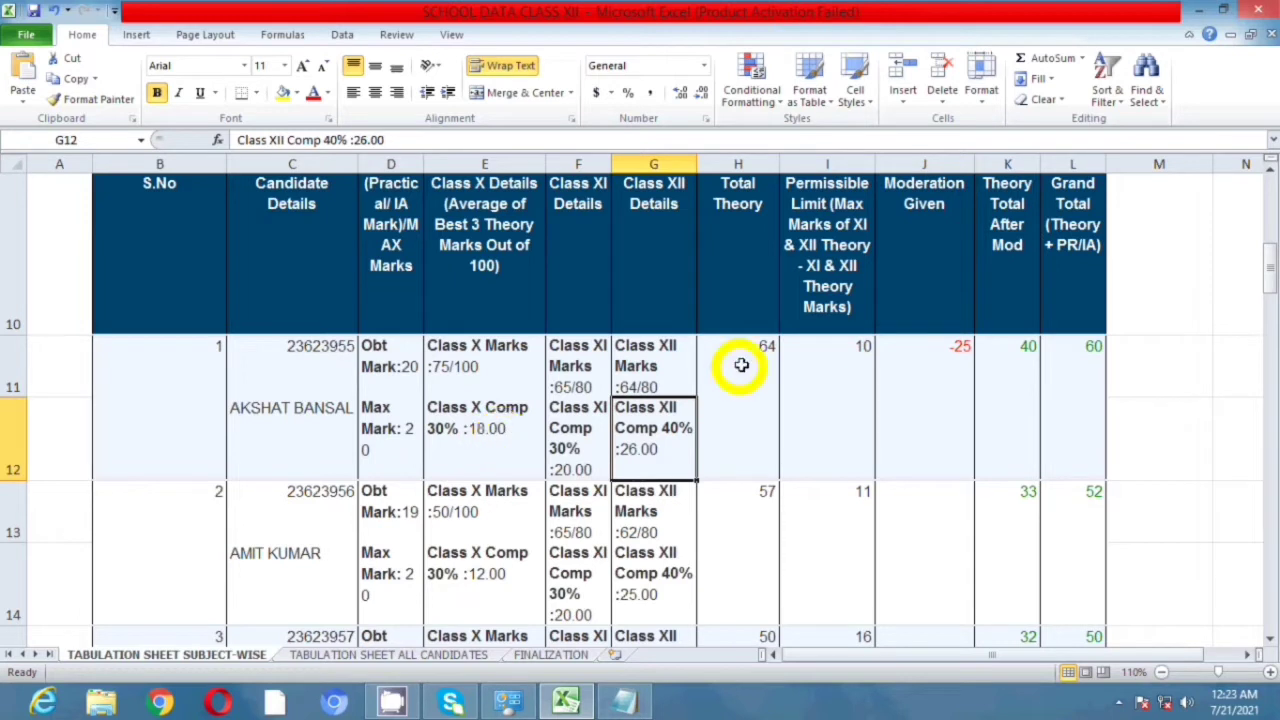
click(738, 368)
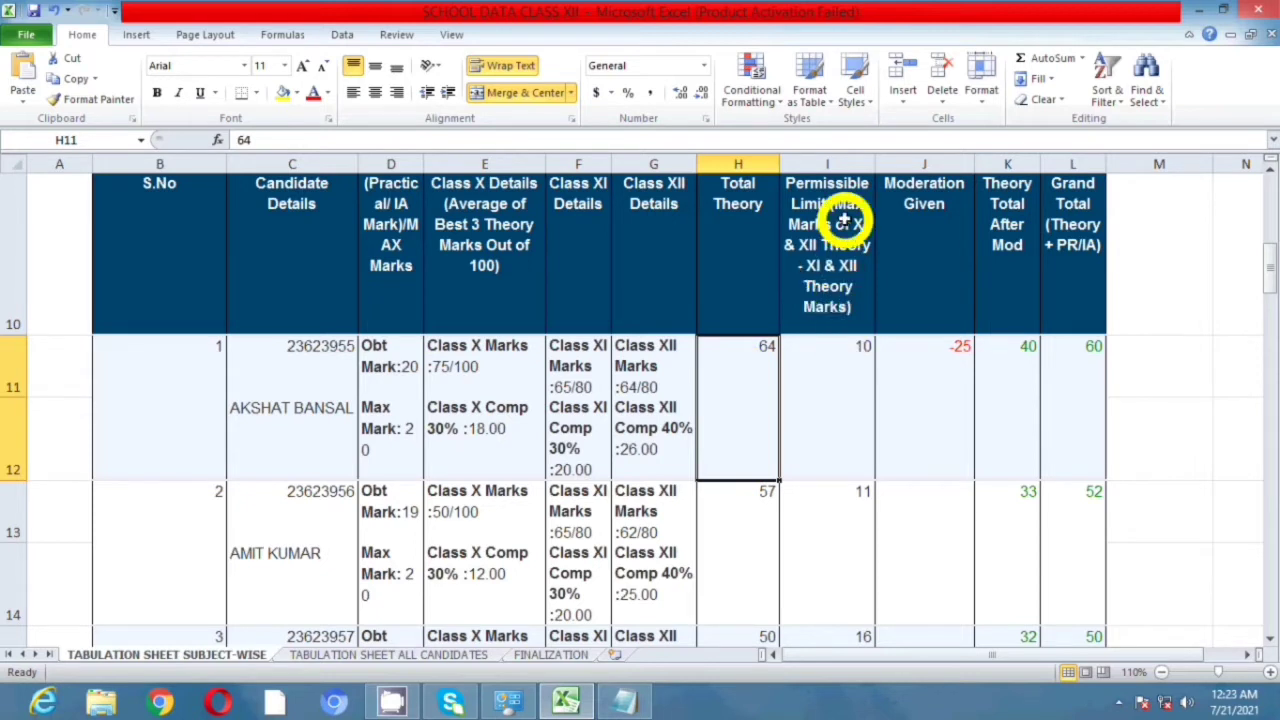
click(841, 381)
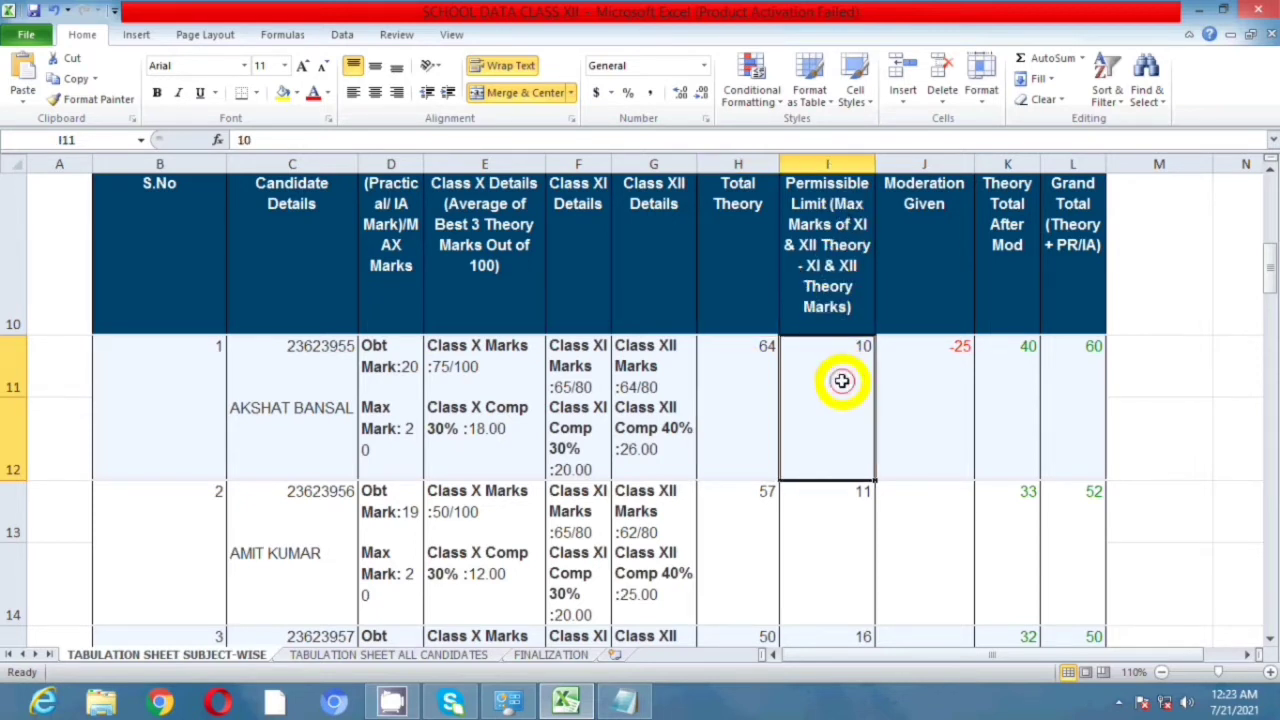
click(758, 367)
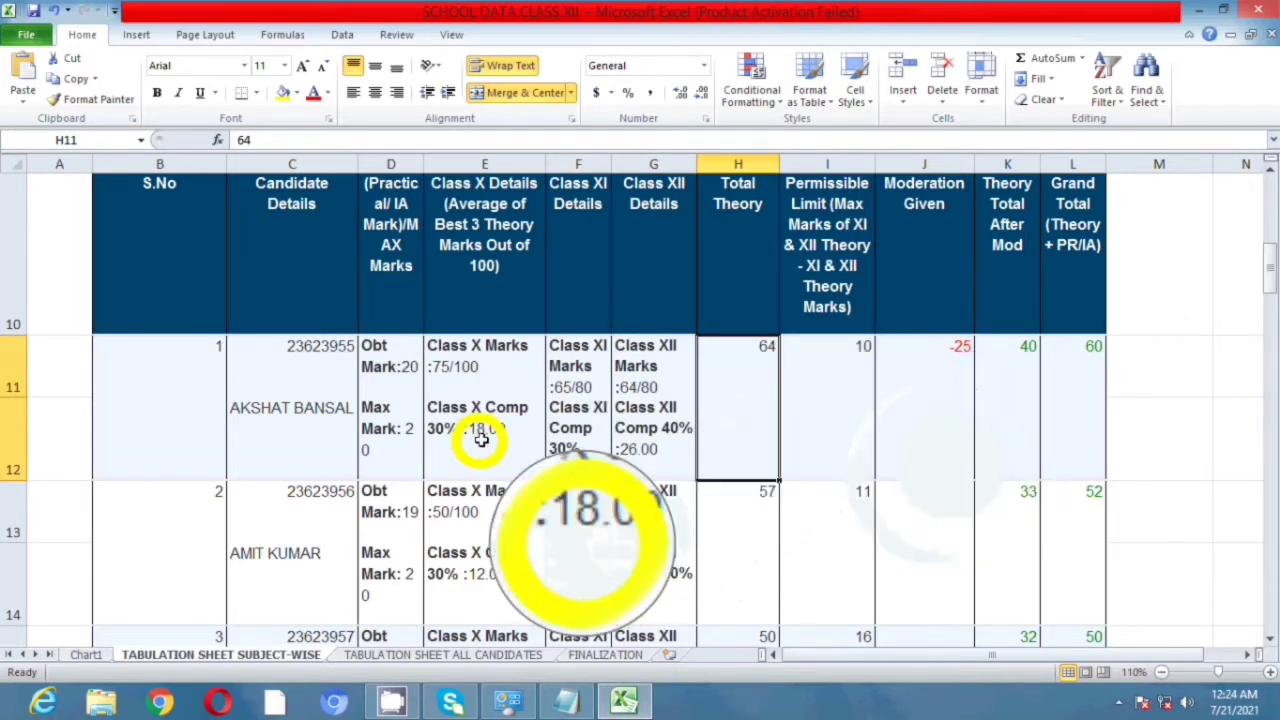
click(822, 360)
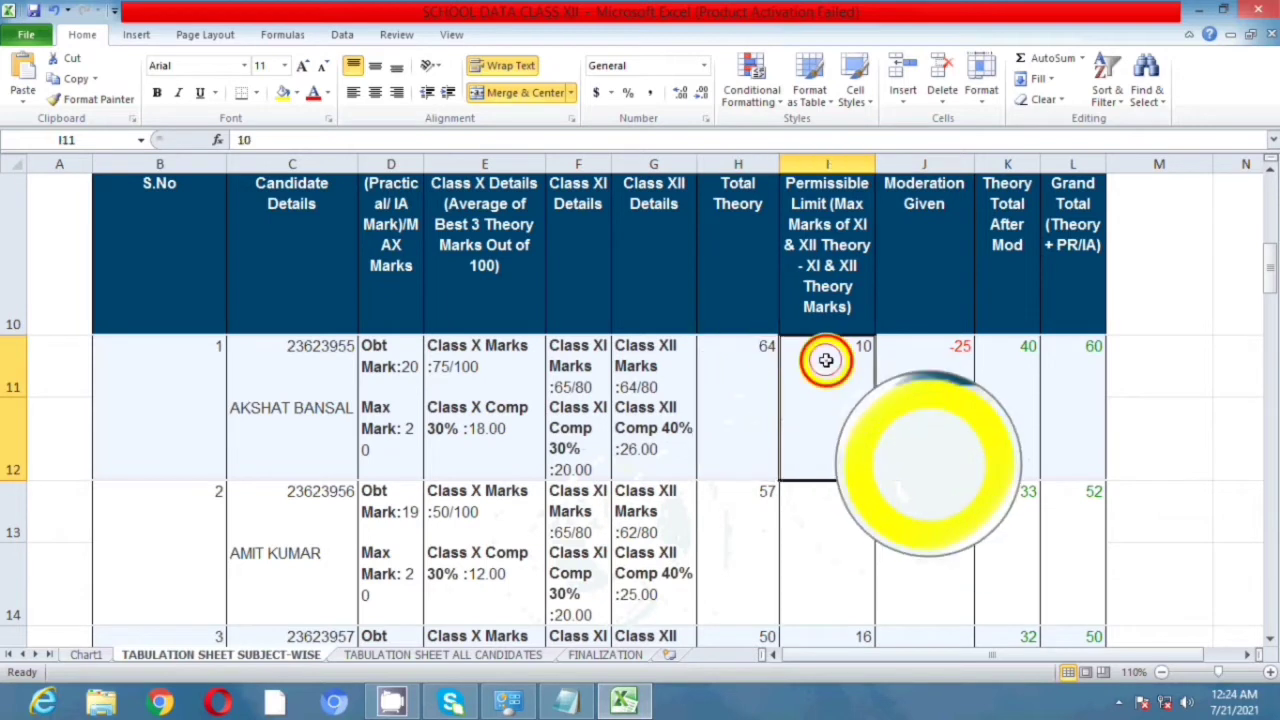
drag(822, 363, 776, 370)
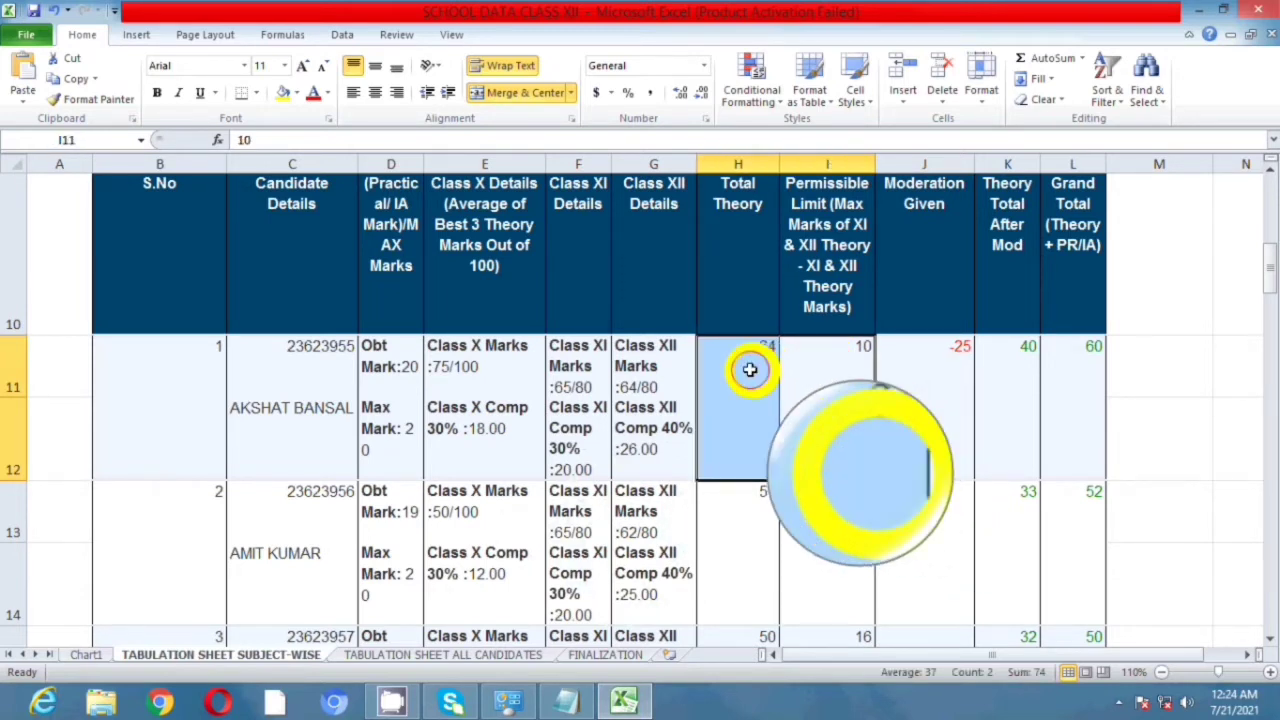
click(750, 368)
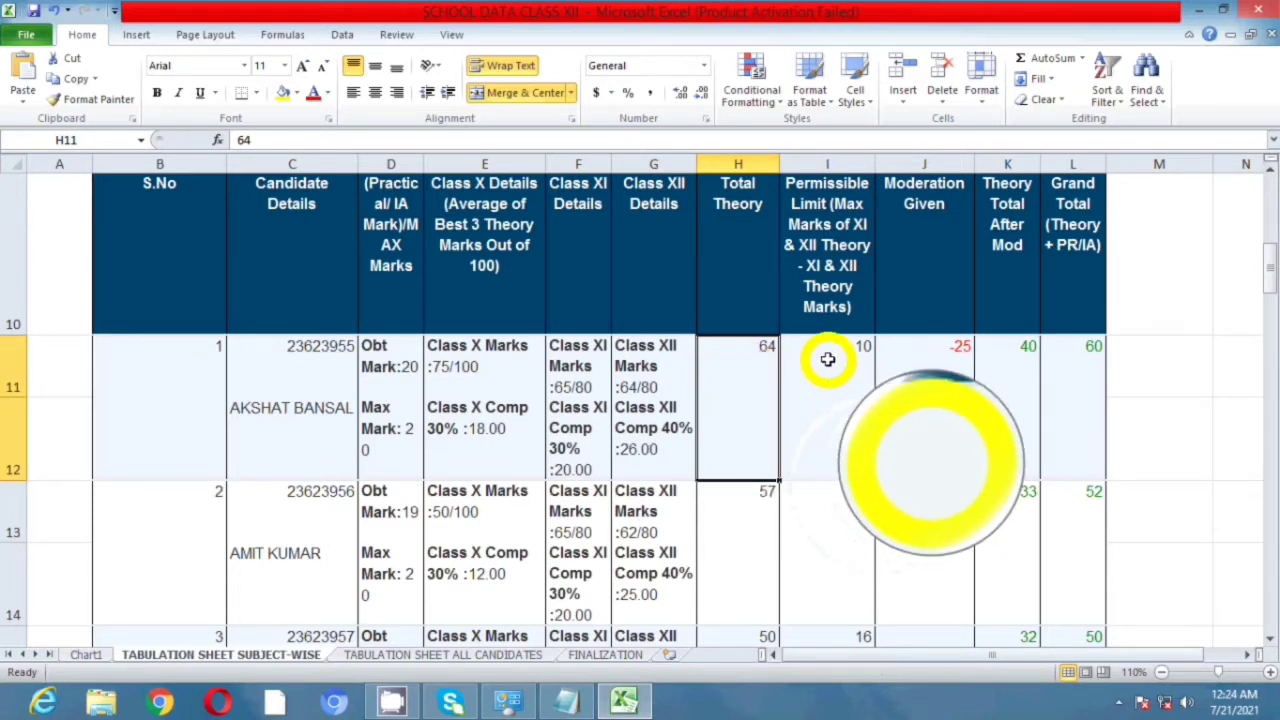
click(826, 359)
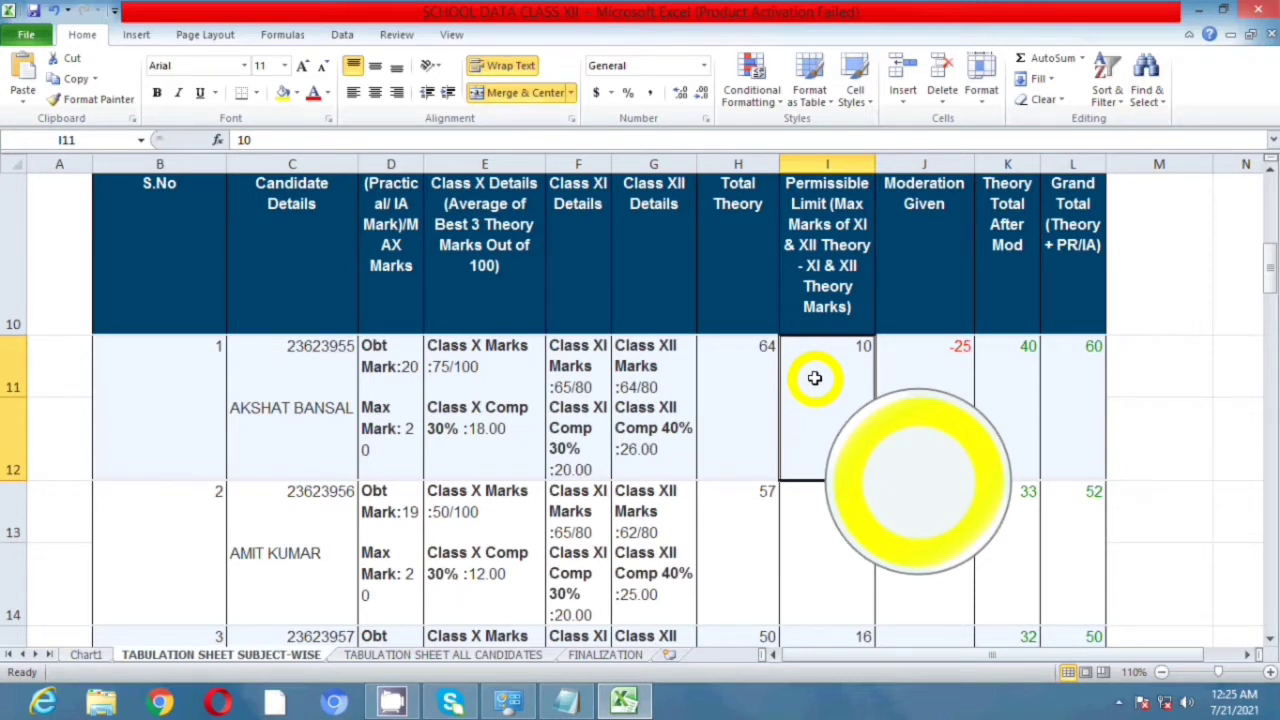
Check the first candidate's Biology Moderation Given cell on the all-candidates tabulation sheet and switch to the QUERY CLASS XII notes in Notepad.
click(480, 656)
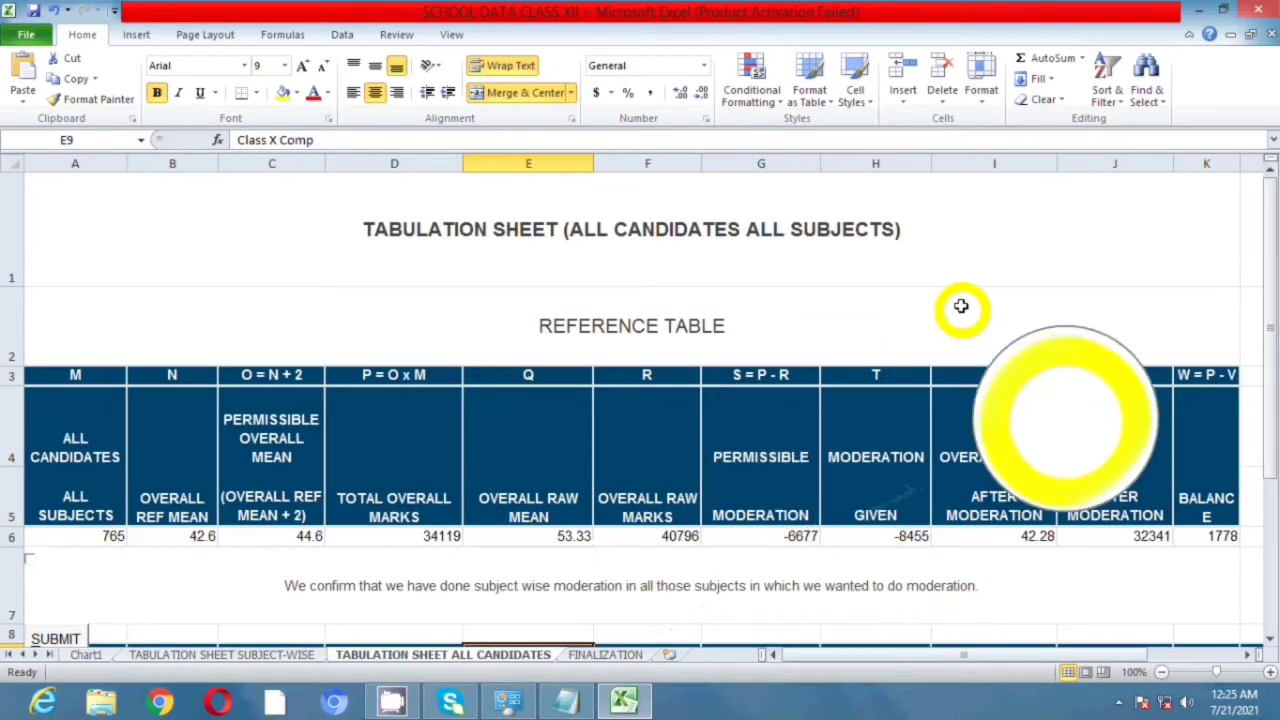
scroll(960, 306, down, 2)
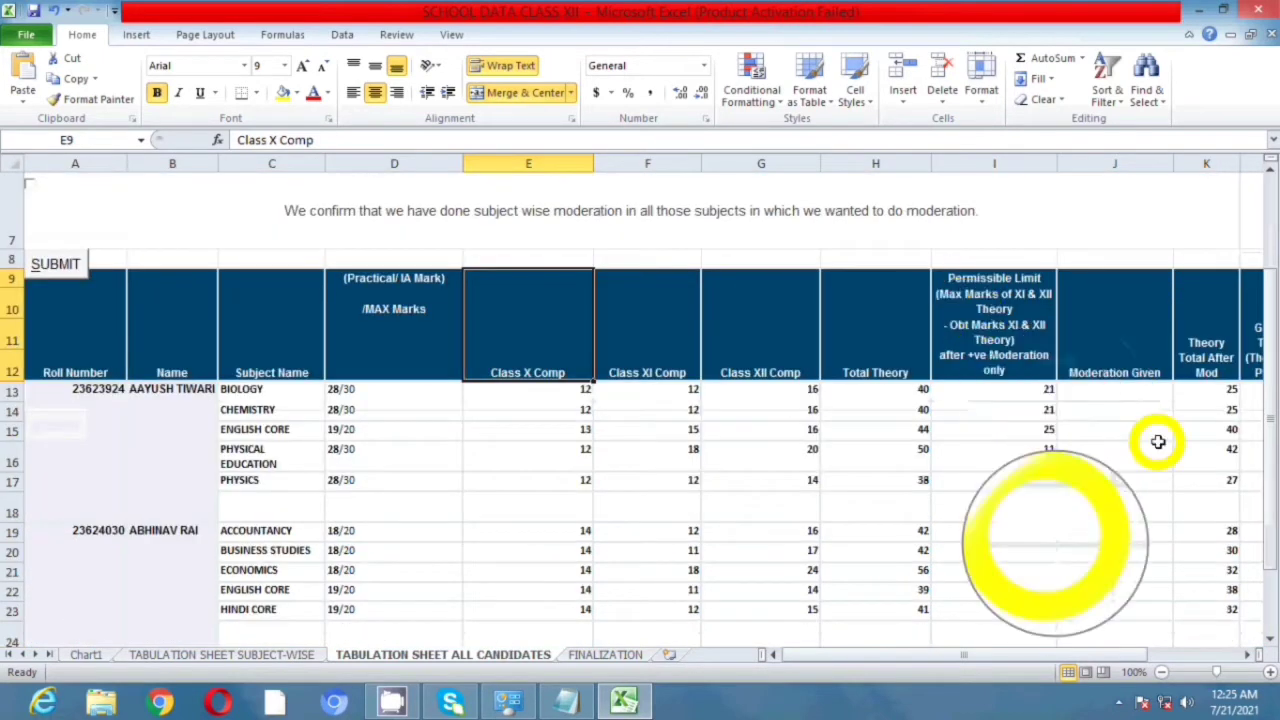
click(1113, 389)
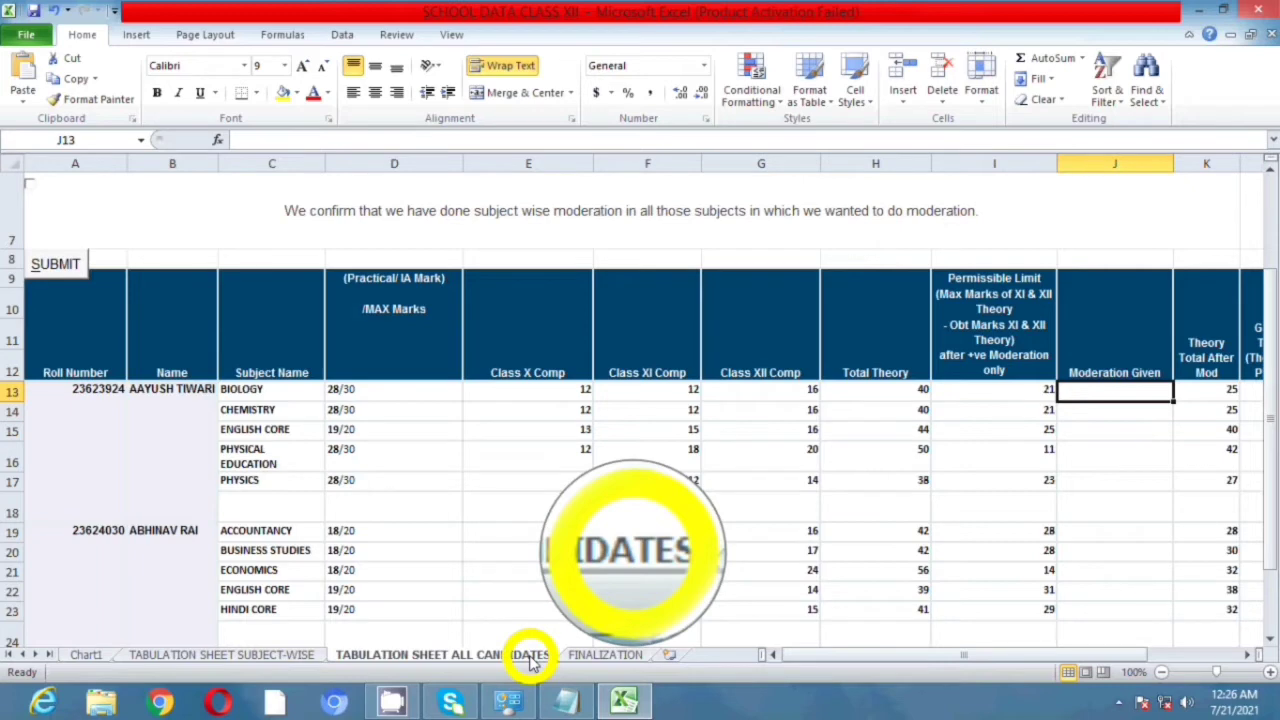
click(566, 701)
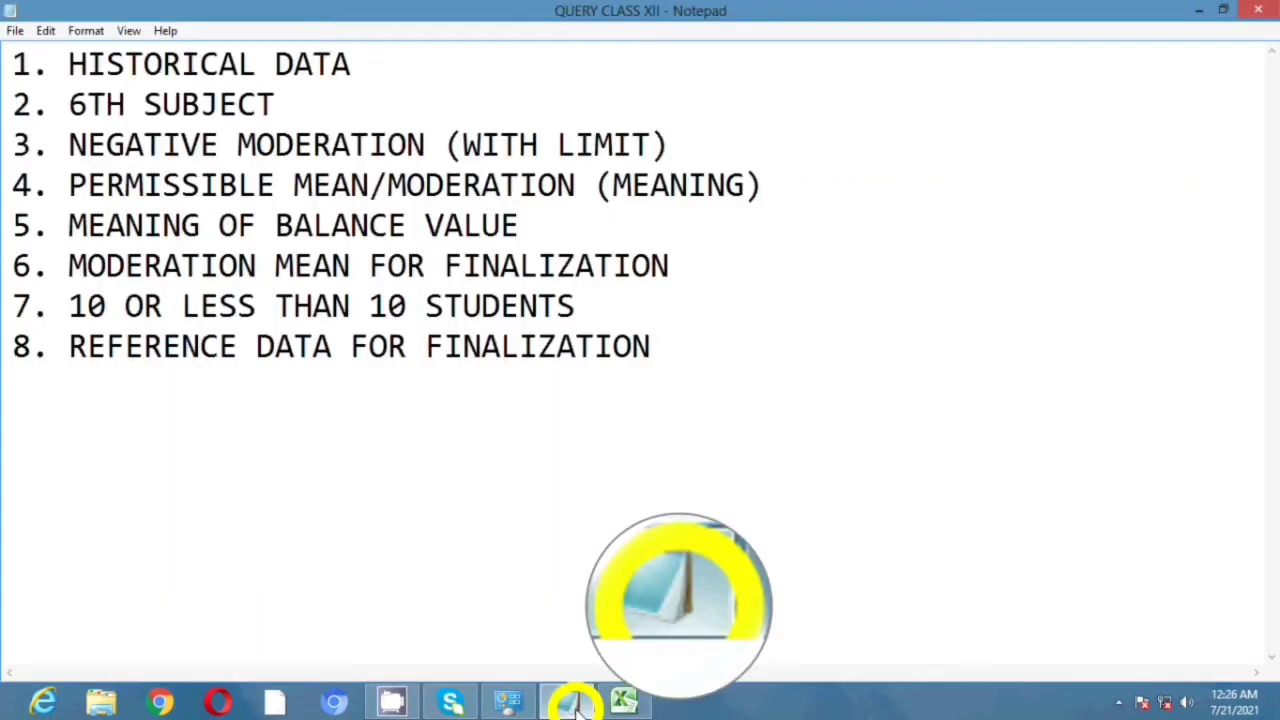
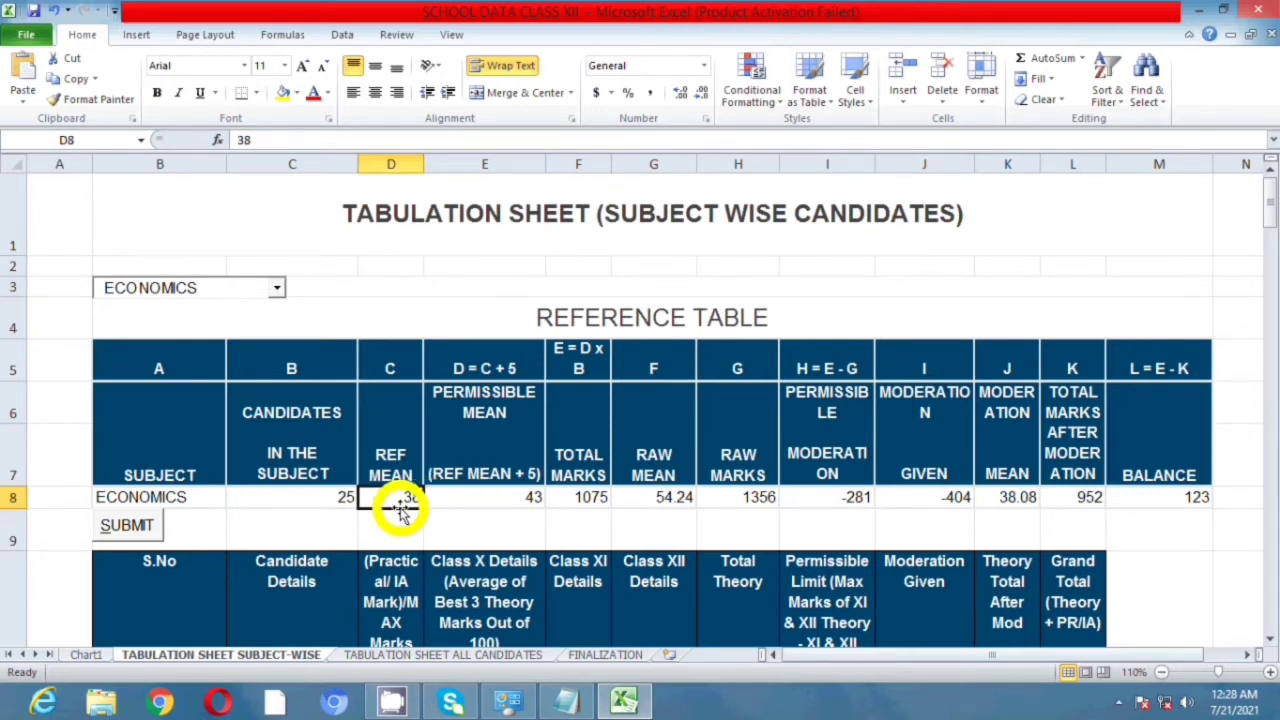
Examine the Economics Ref Mean, Permissible Mean and Total Marks in the subject-wise reference table and how they relate.
scroll(650, 490, down, 1)
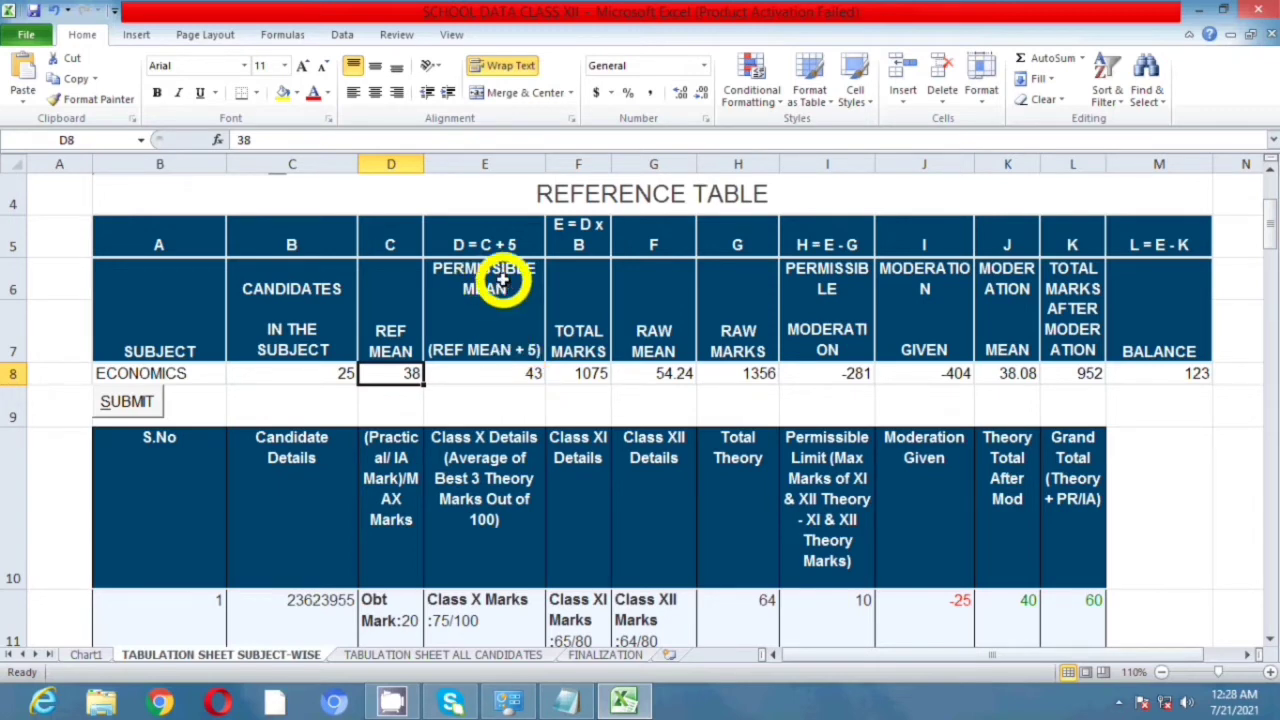
click(510, 373)
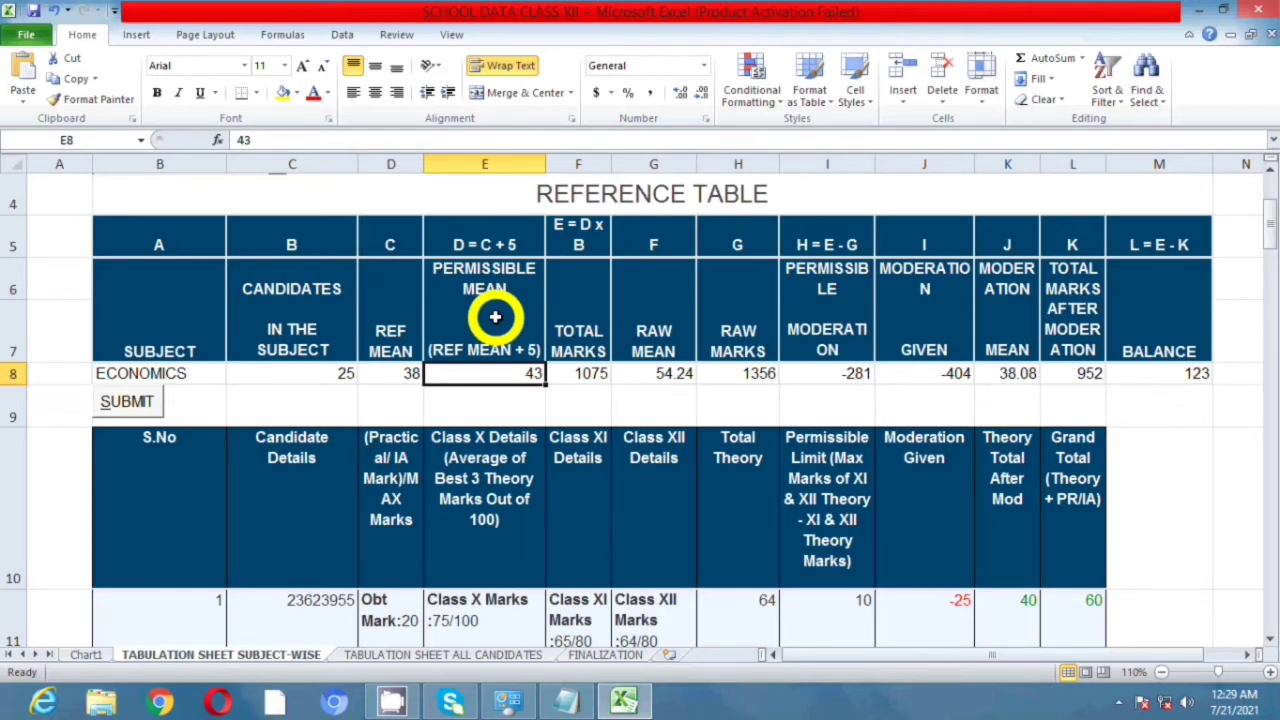
click(403, 373)
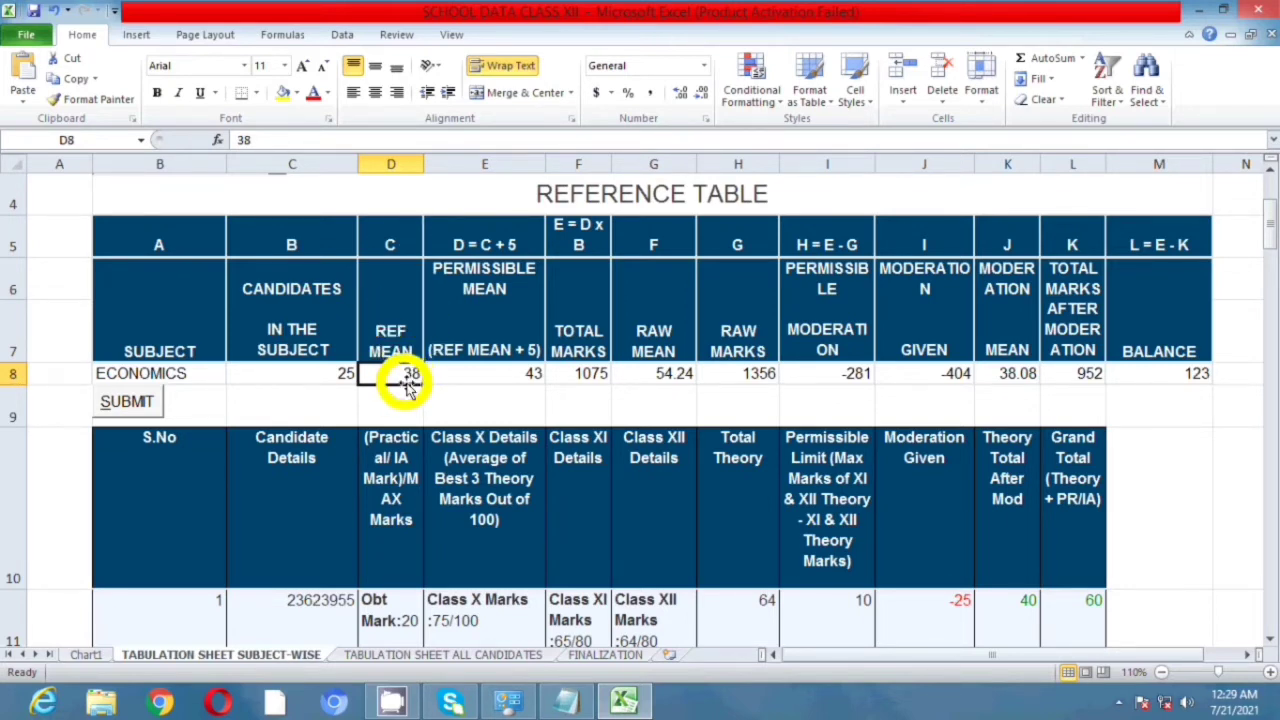
click(507, 371)
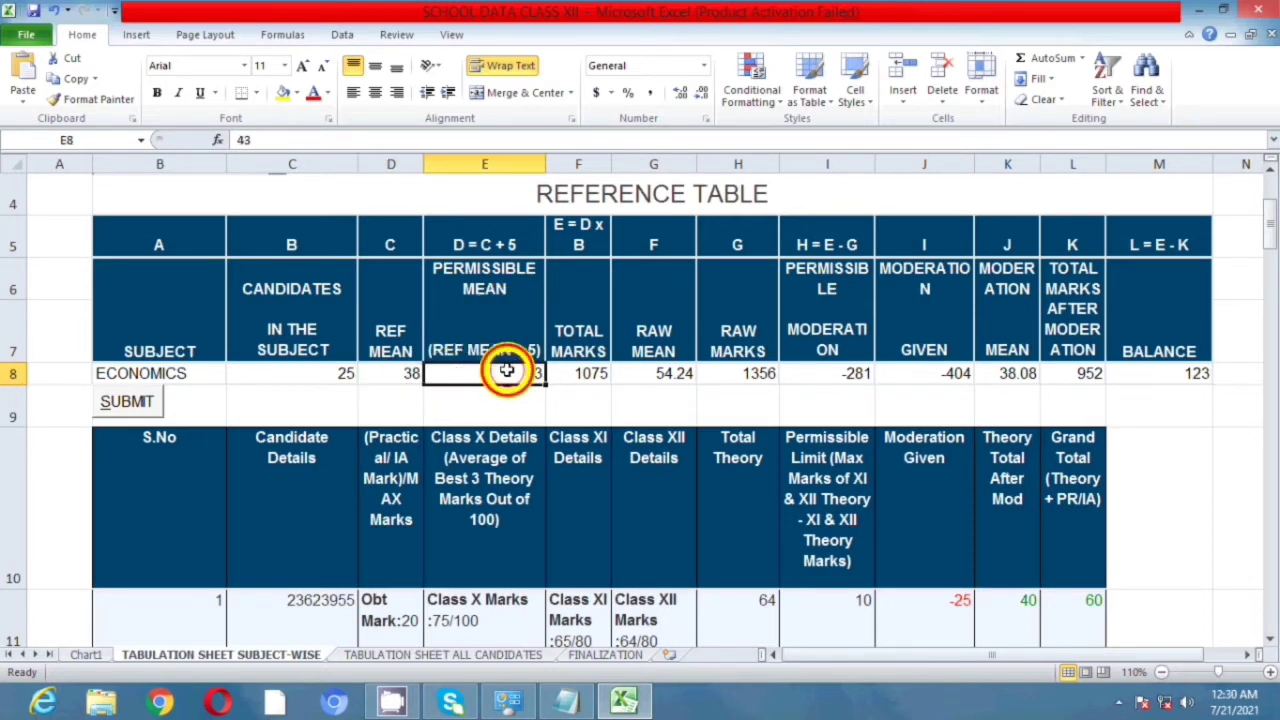
click(586, 372)
click(515, 372)
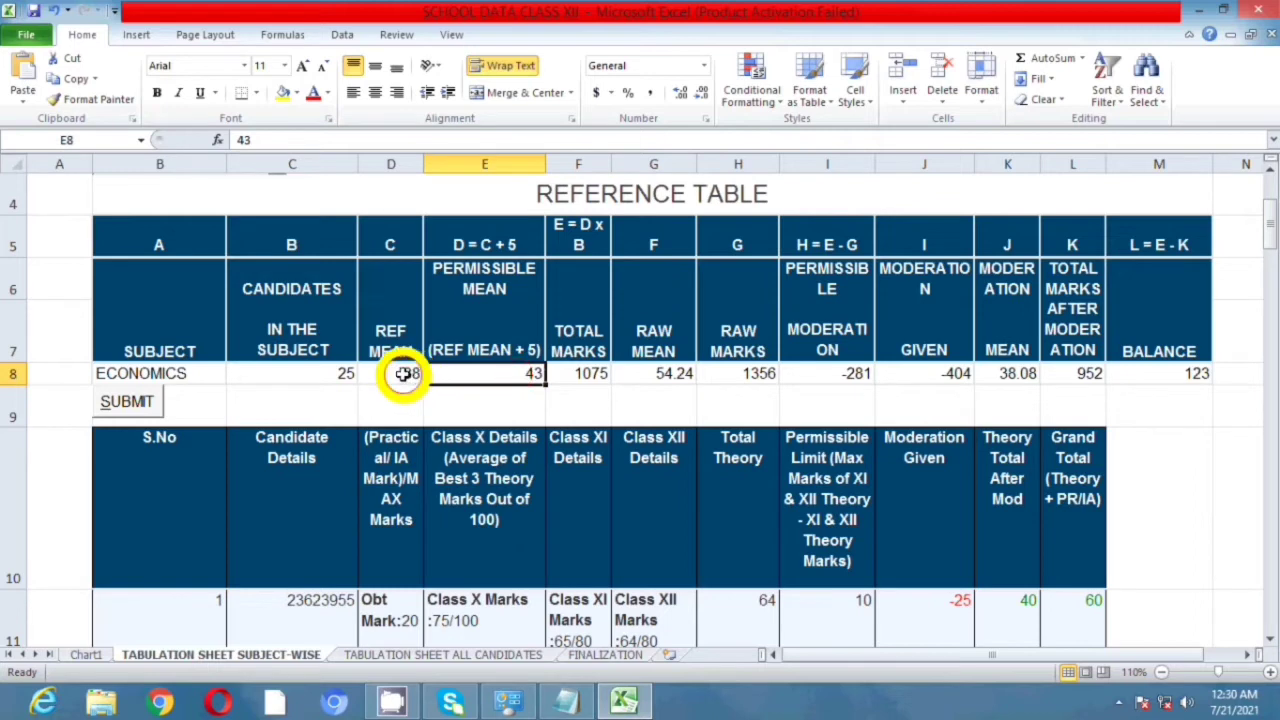
click(402, 373)
click(592, 374)
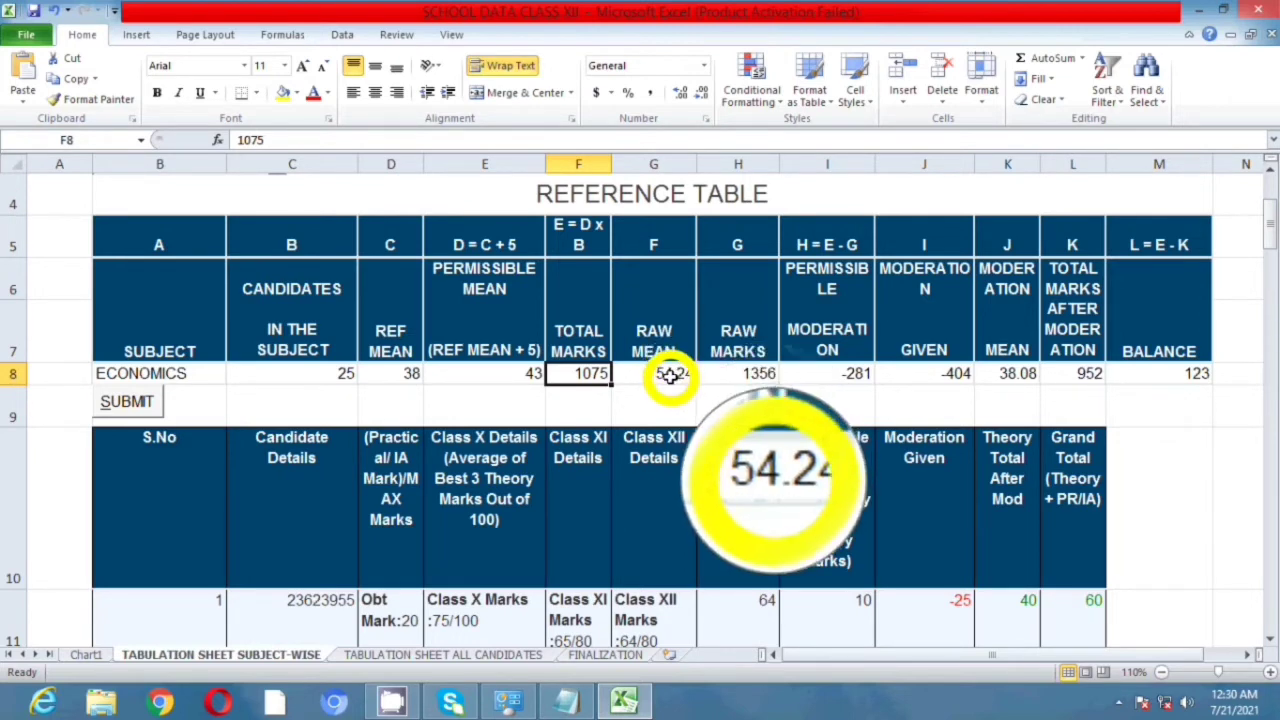
Compare the Economics Raw Mean, candidate count and Raw Marks with the Permissible Moderation and Moderation Given values in the reference table.
click(670, 374)
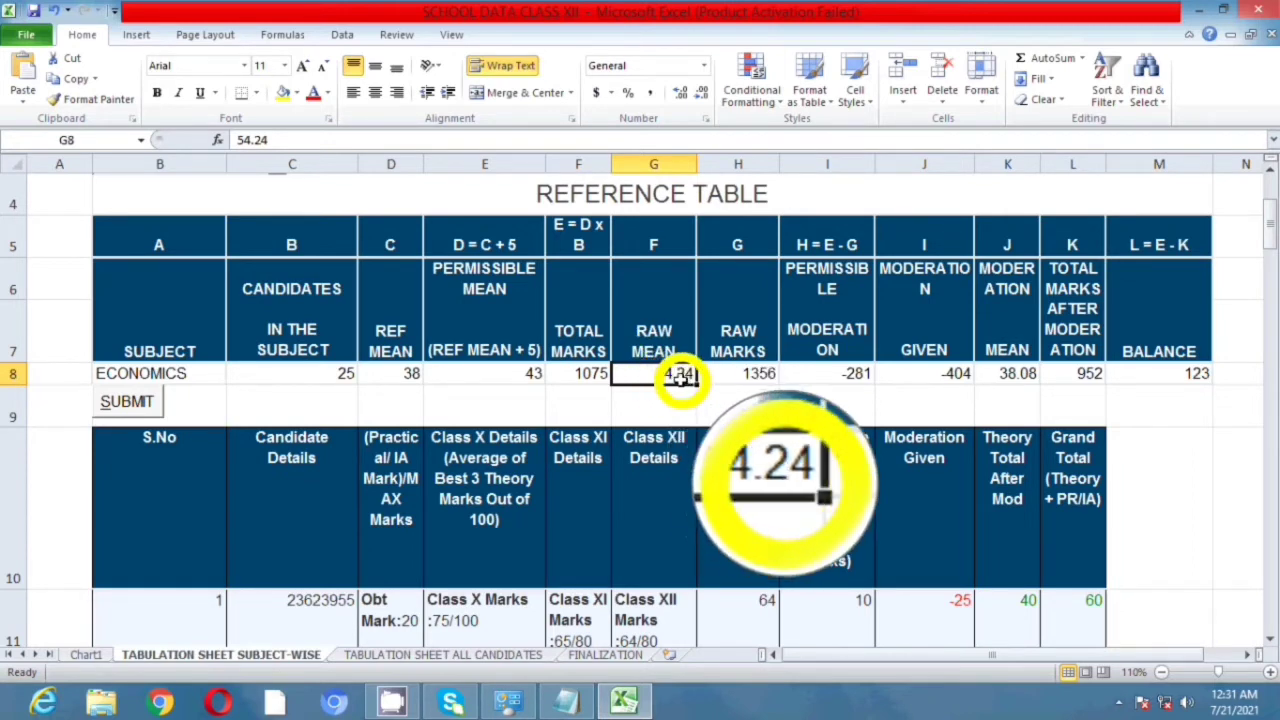
click(285, 380)
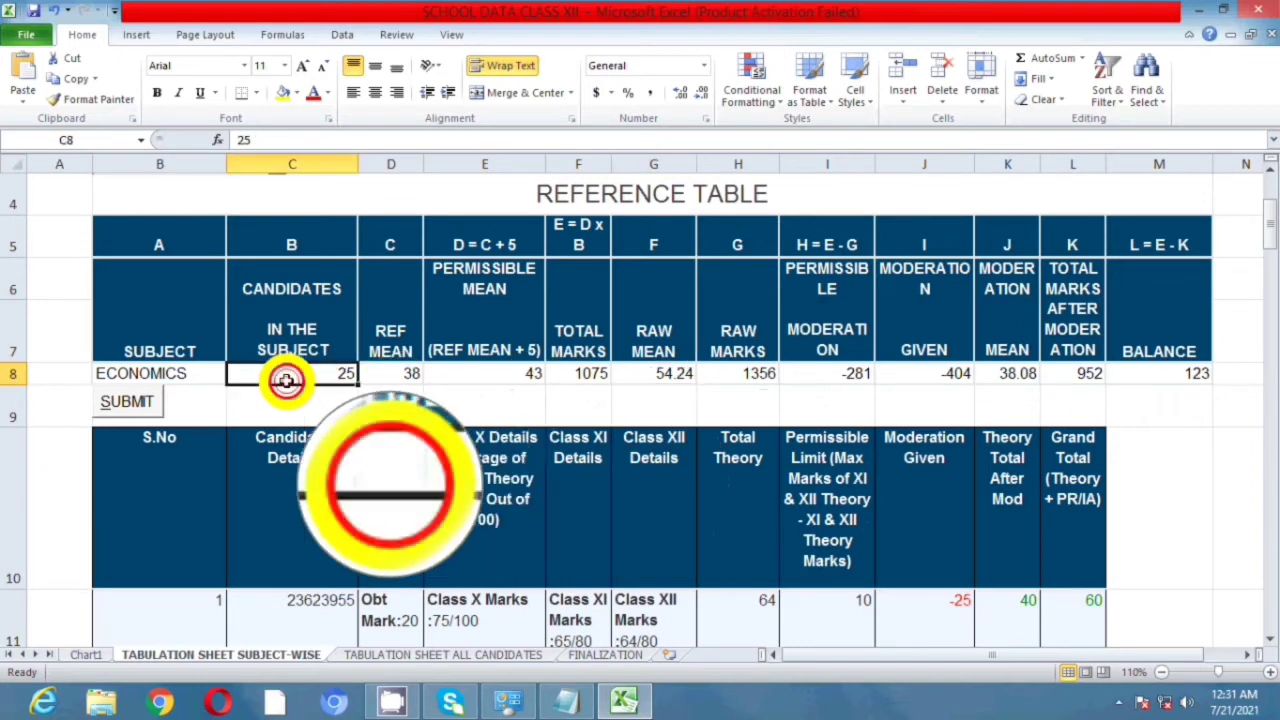
click(742, 373)
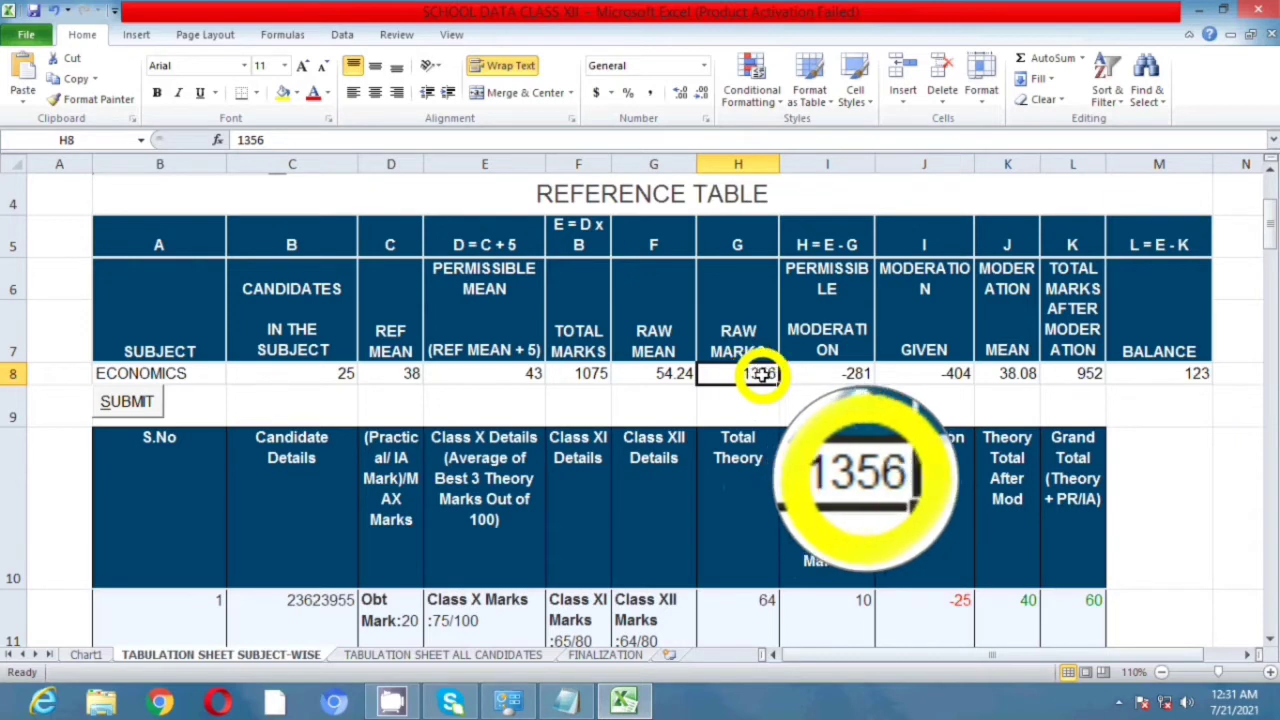
drag(662, 375, 717, 376)
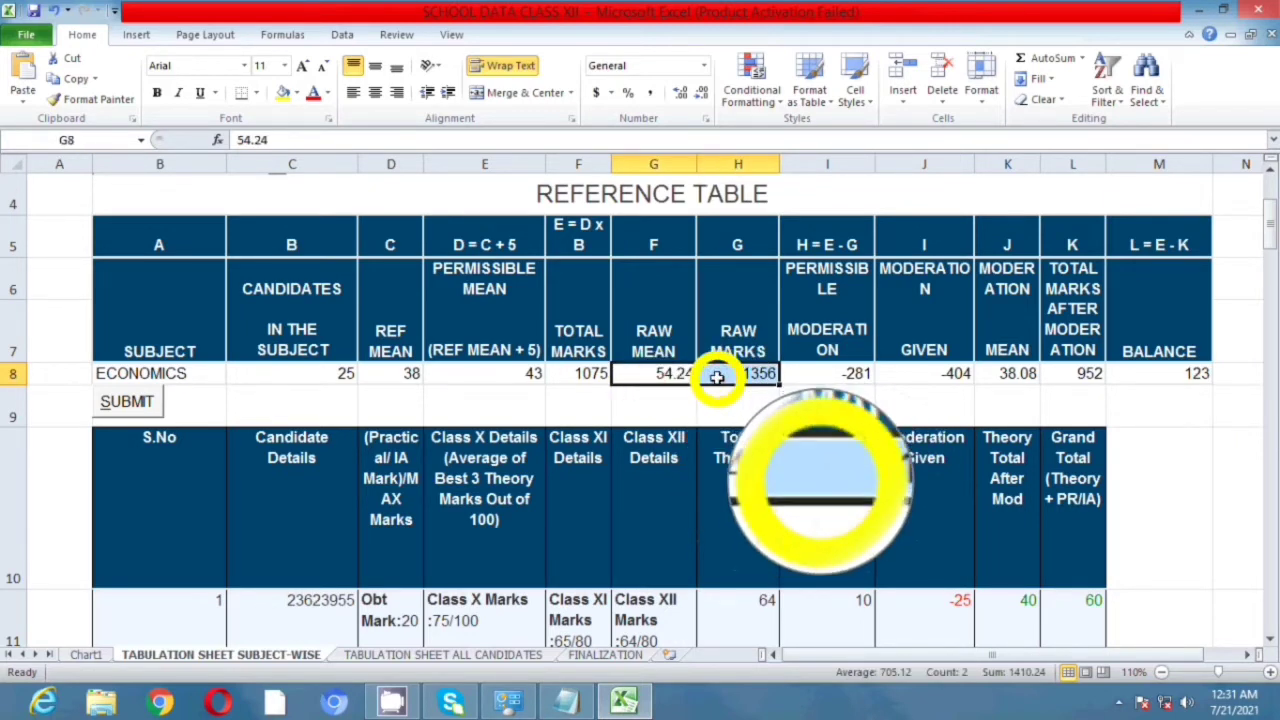
click(818, 375)
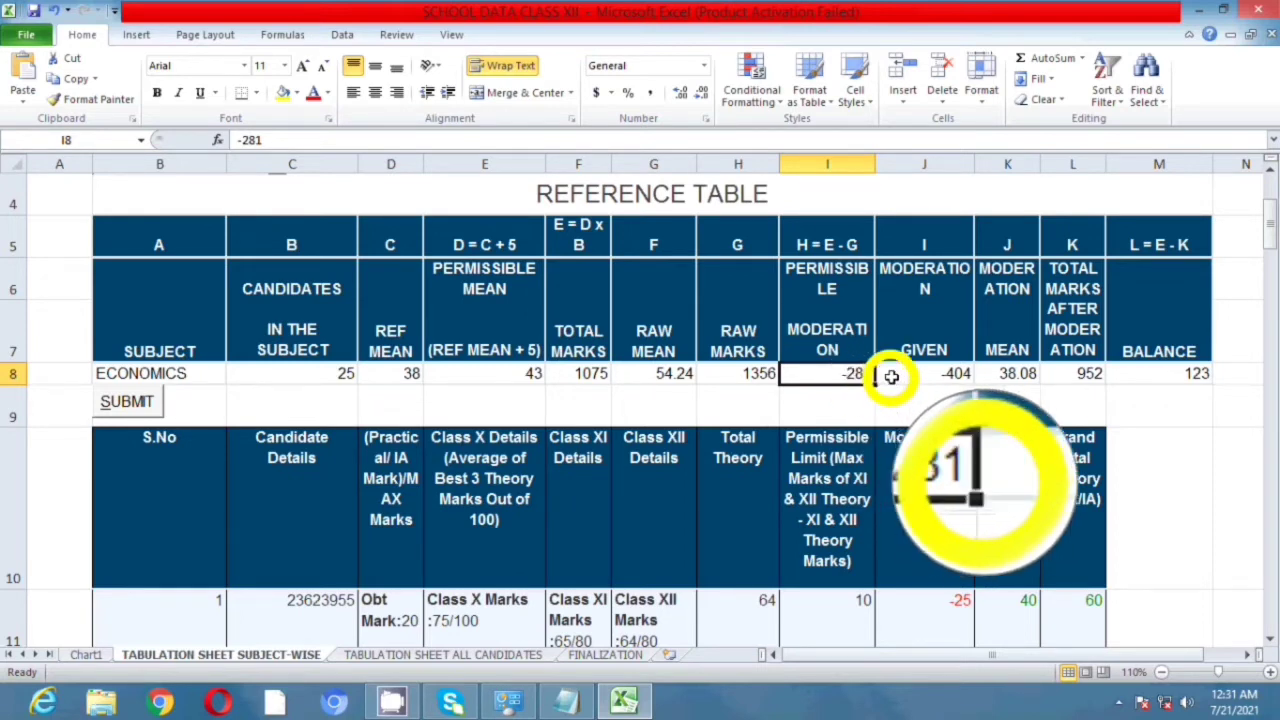
click(925, 374)
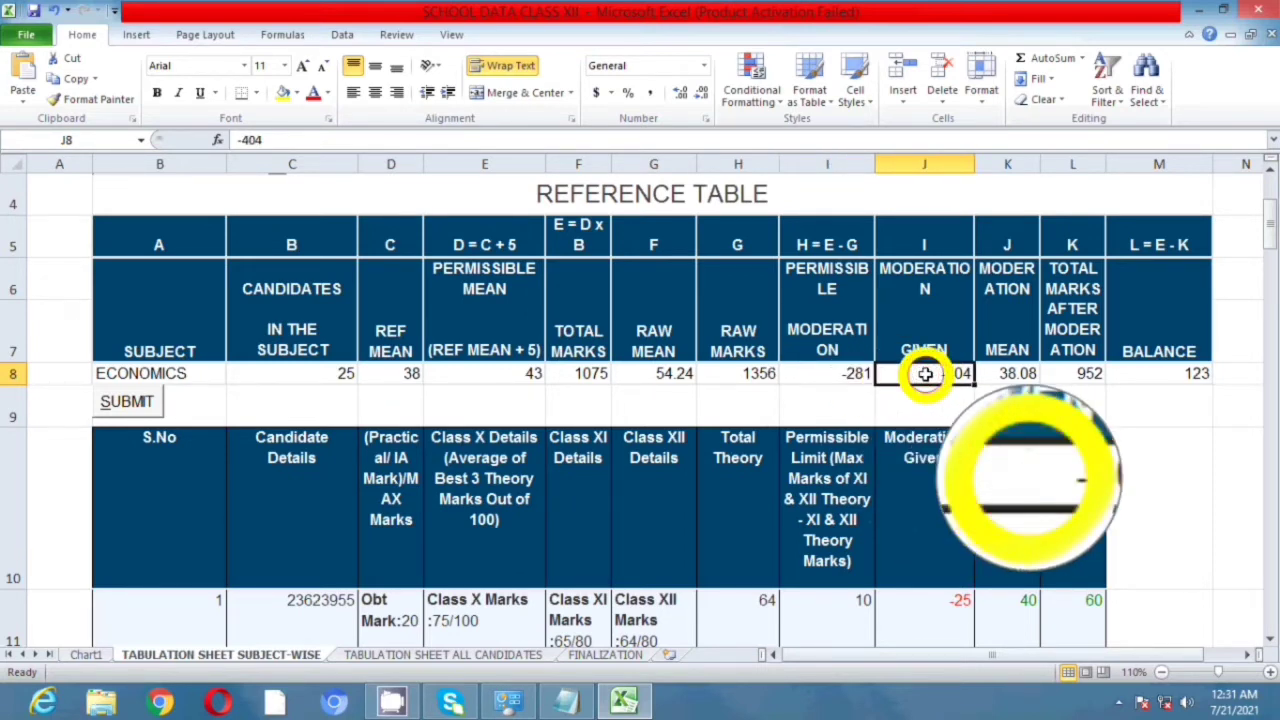
click(836, 374)
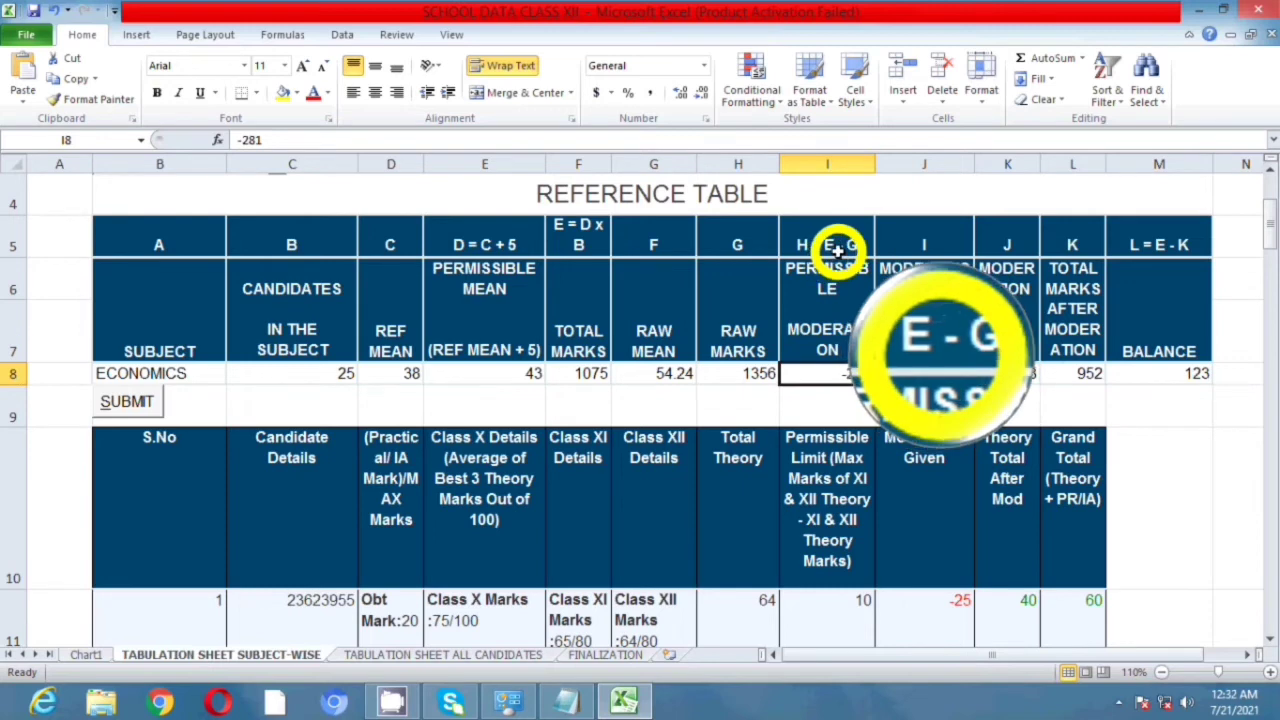
Compare the Economics Total Marks and Raw Marks with the Permissible Moderation and Moderation Given values in the subject-wise reference table.
click(590, 372)
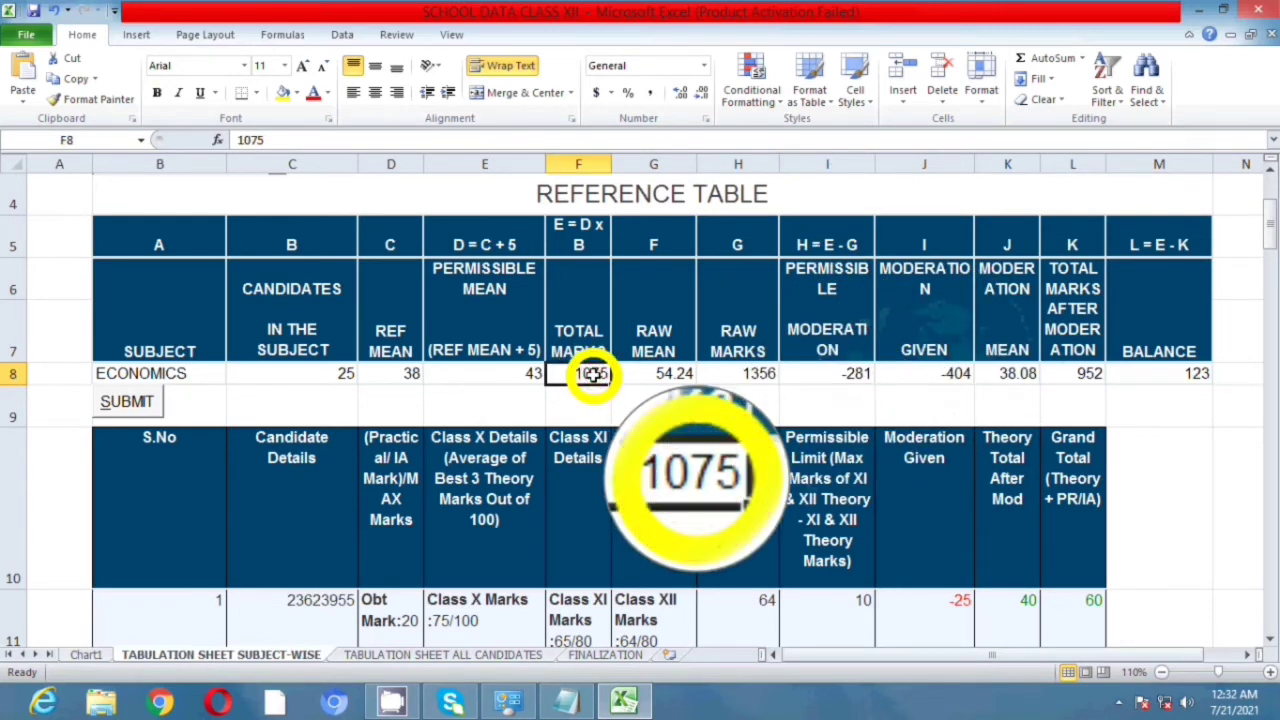
click(750, 372)
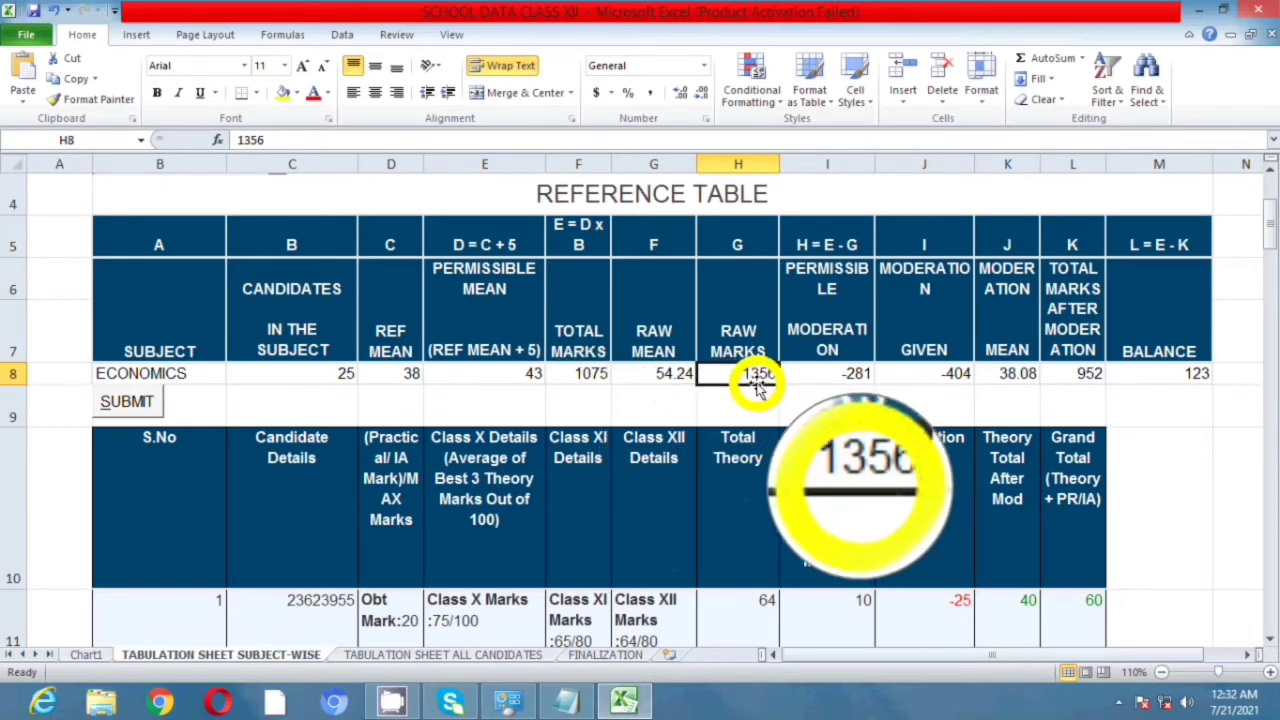
click(818, 384)
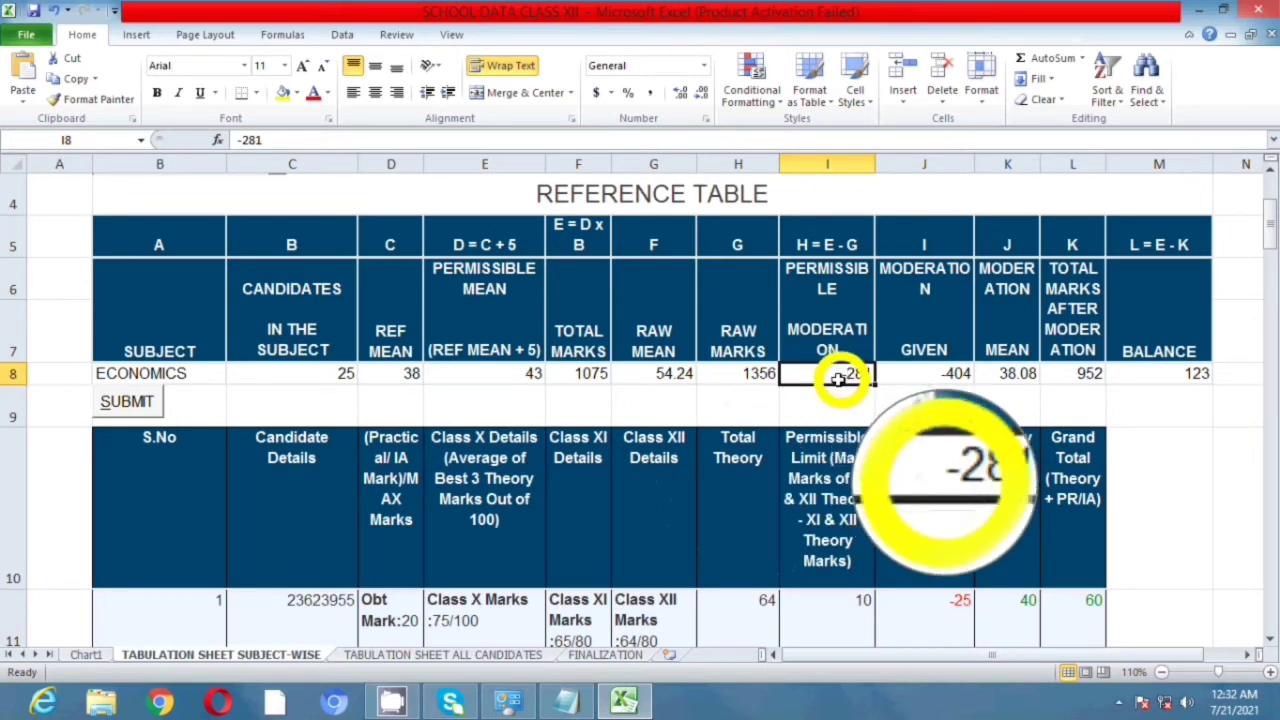
click(955, 373)
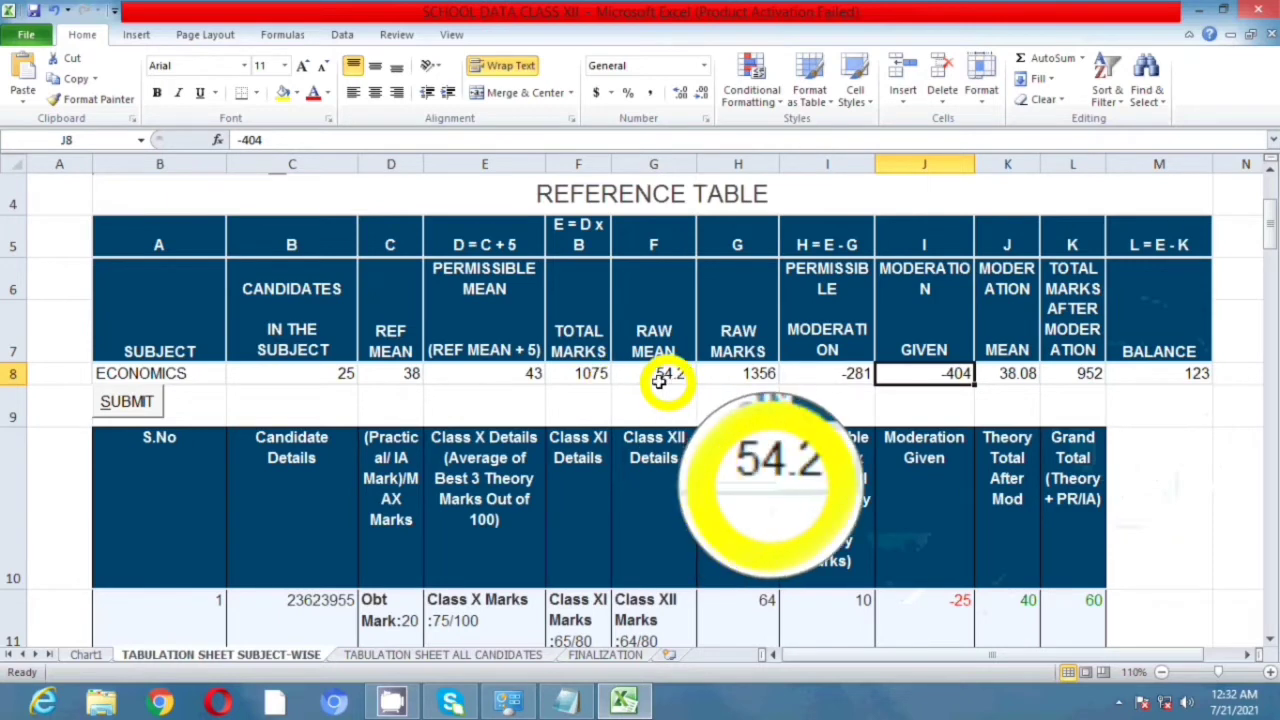
Examine the Economics Moderation Mean, Total Marks After Moderation and Balance against the Total Marks and Ref Mean.
click(573, 373)
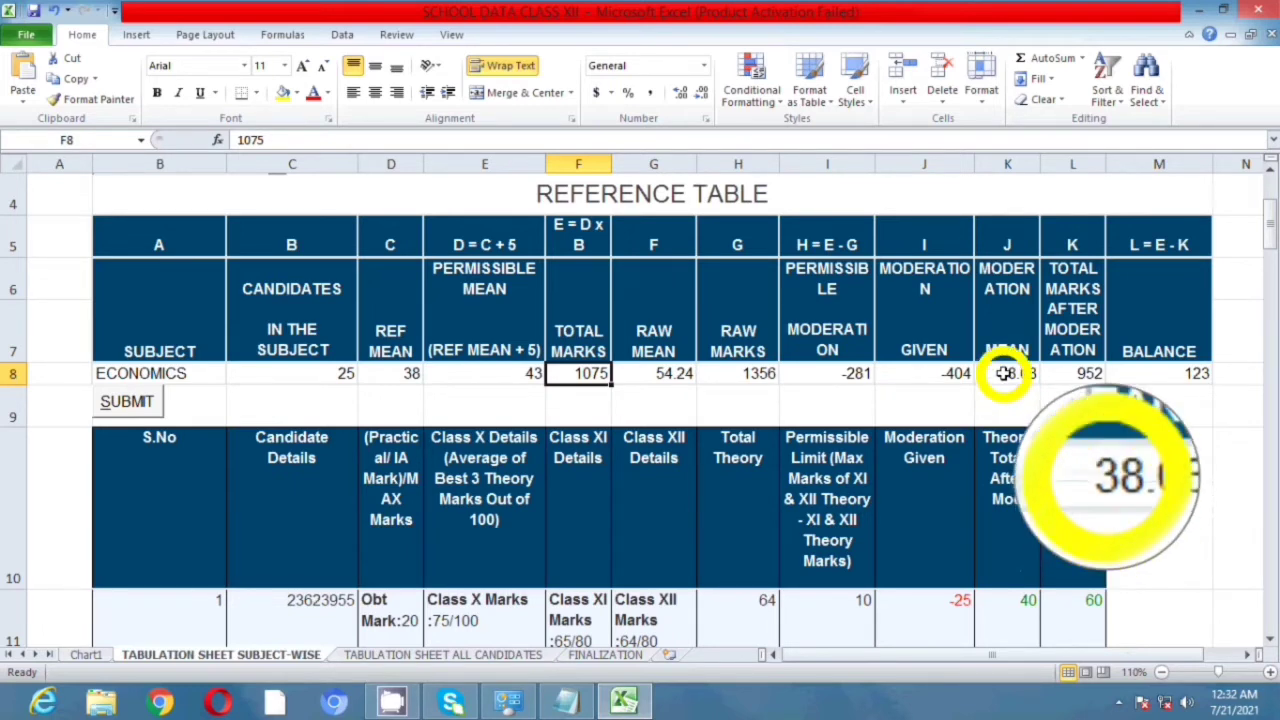
click(392, 375)
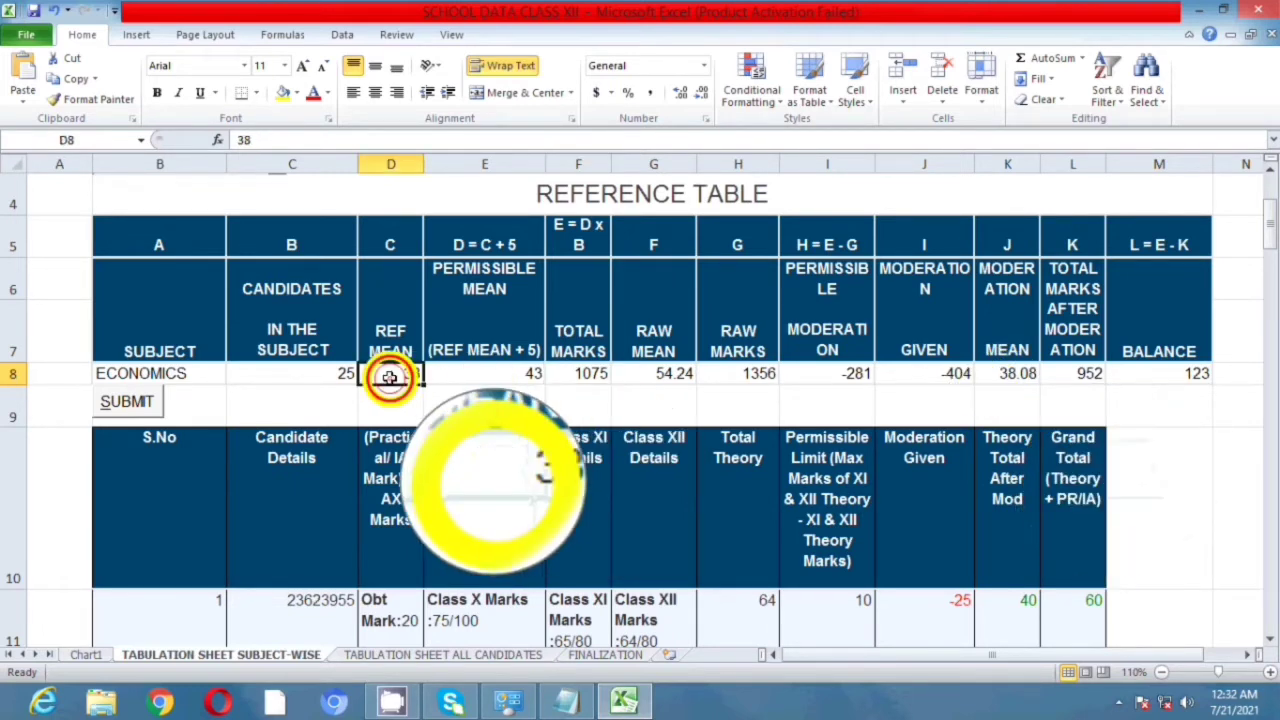
click(1018, 374)
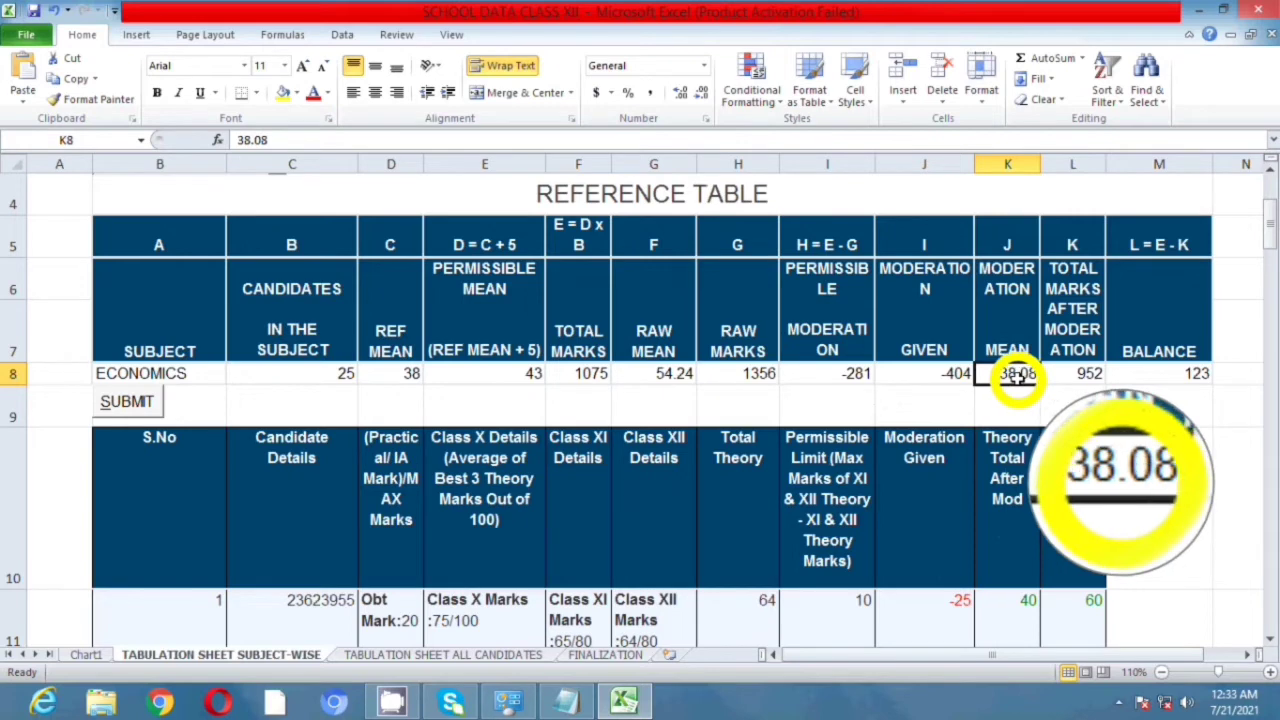
click(1088, 376)
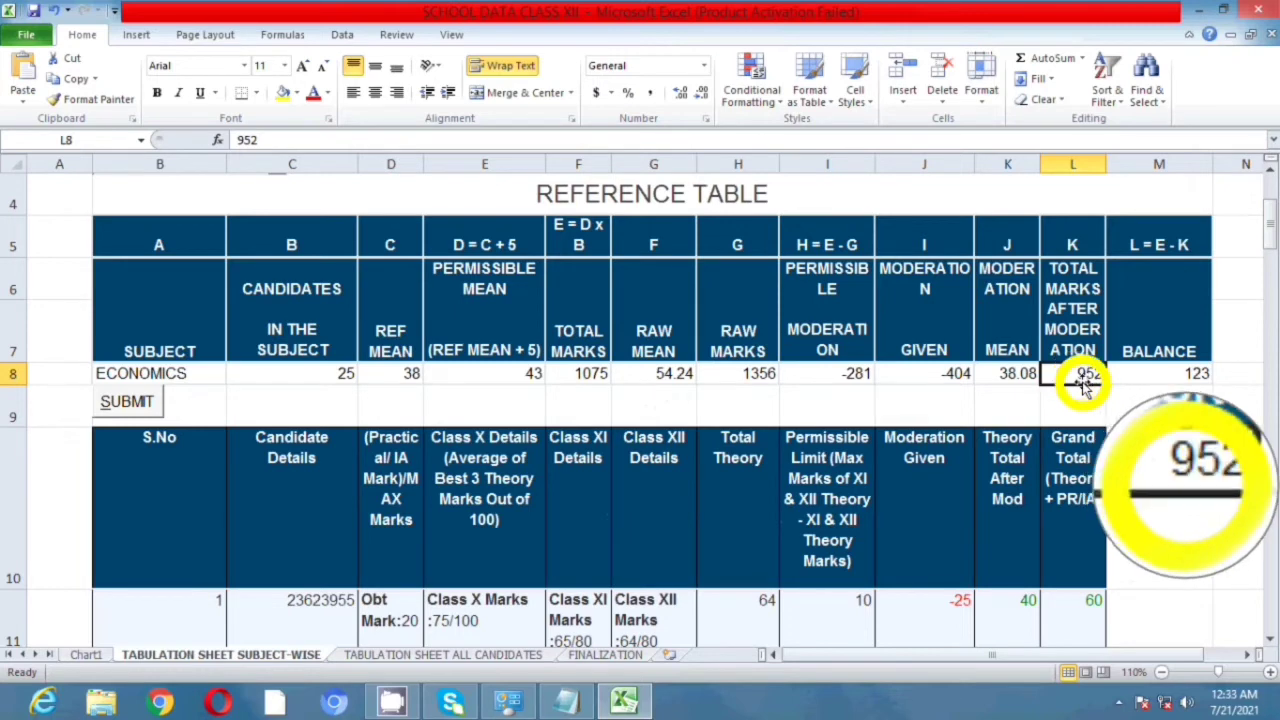
click(1160, 372)
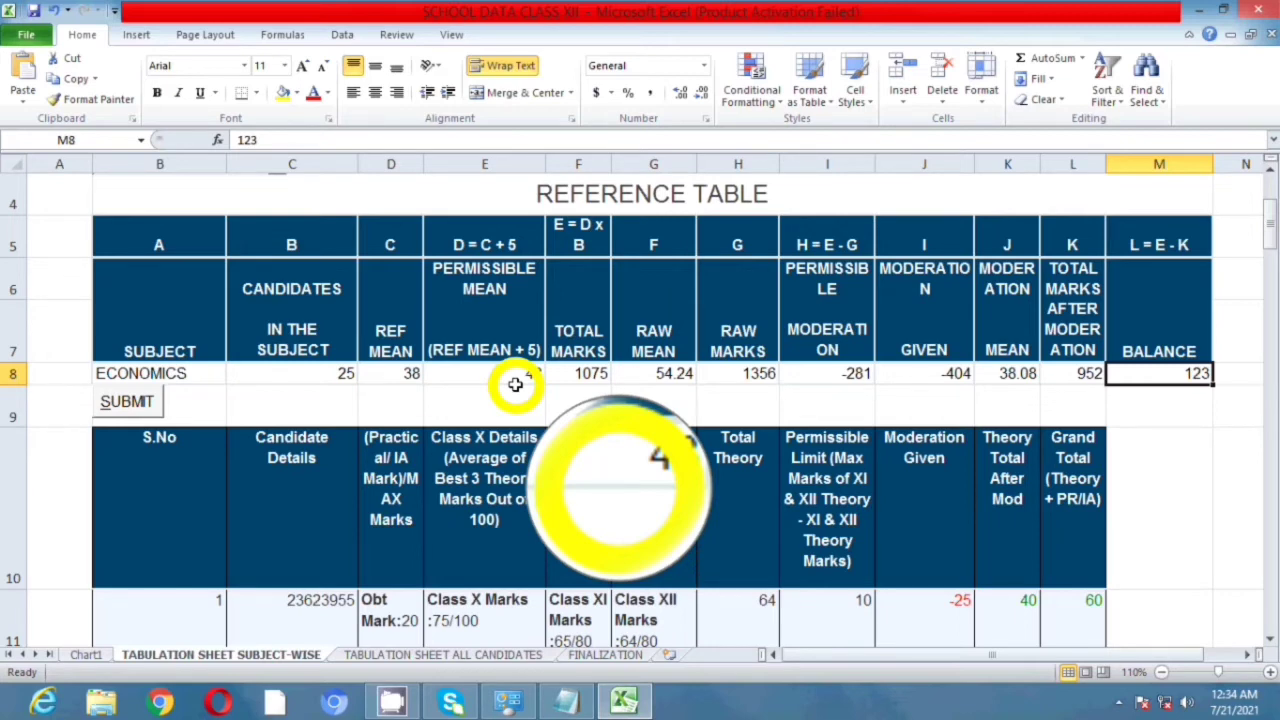
Review the first candidate's practical marks and Class X, XI and XII component marks in the Economics candidate list.
scroll(516, 384, down, 2)
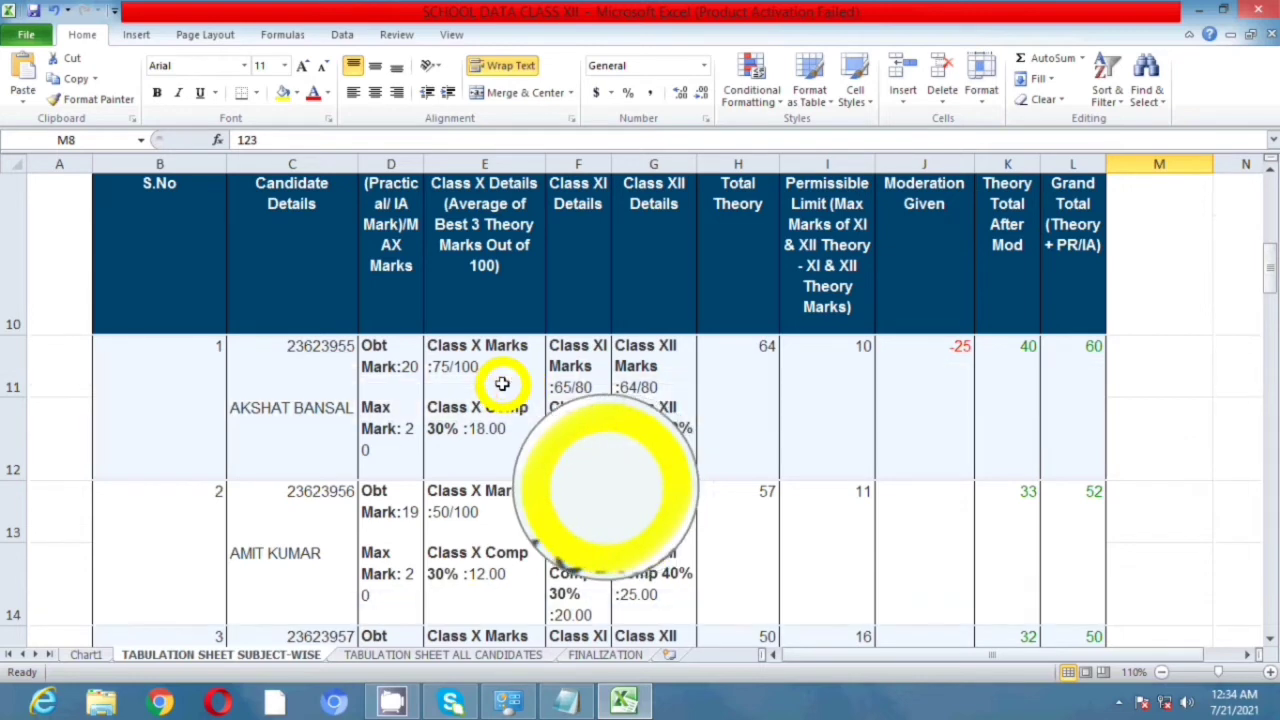
scroll(502, 384, up, 1)
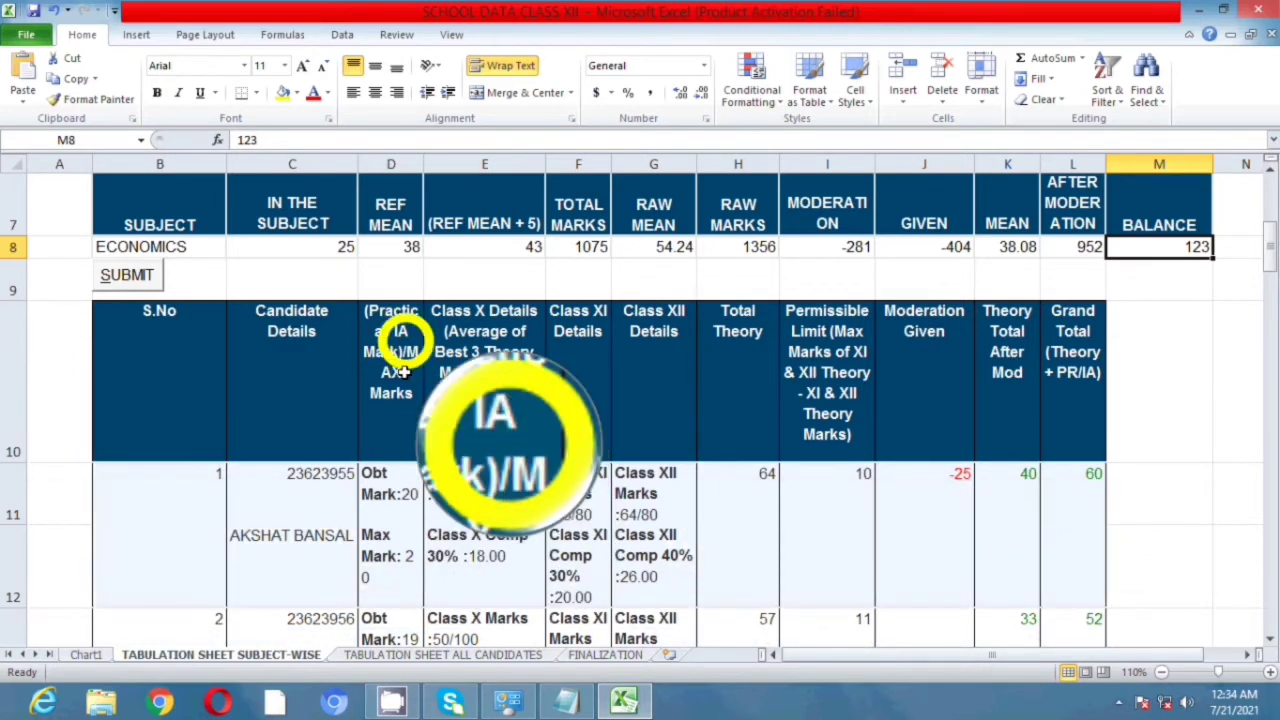
click(400, 545)
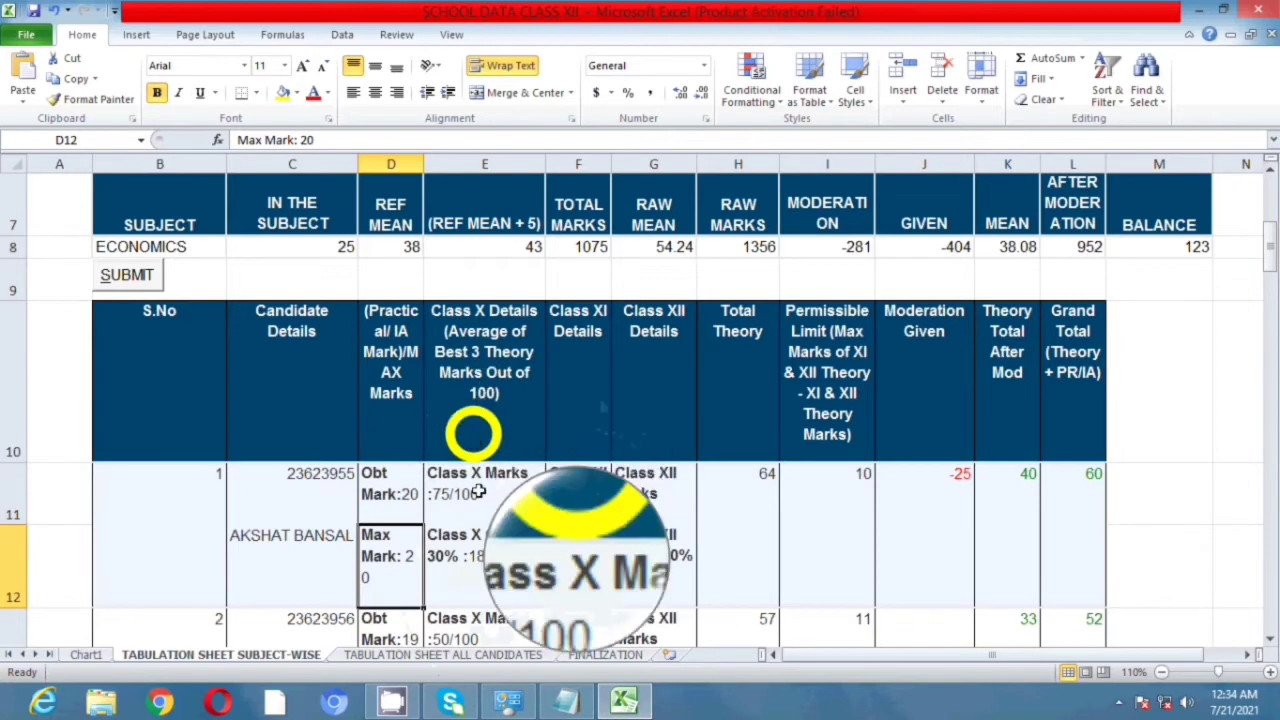
click(475, 581)
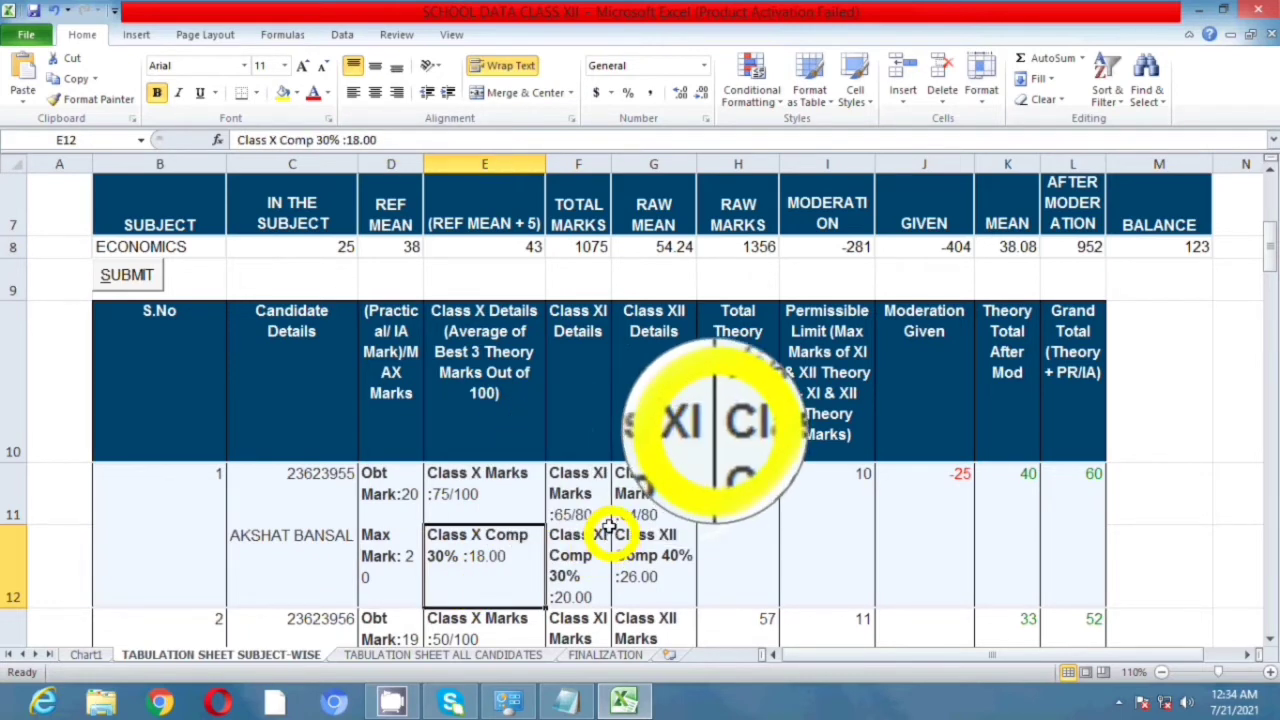
click(565, 585)
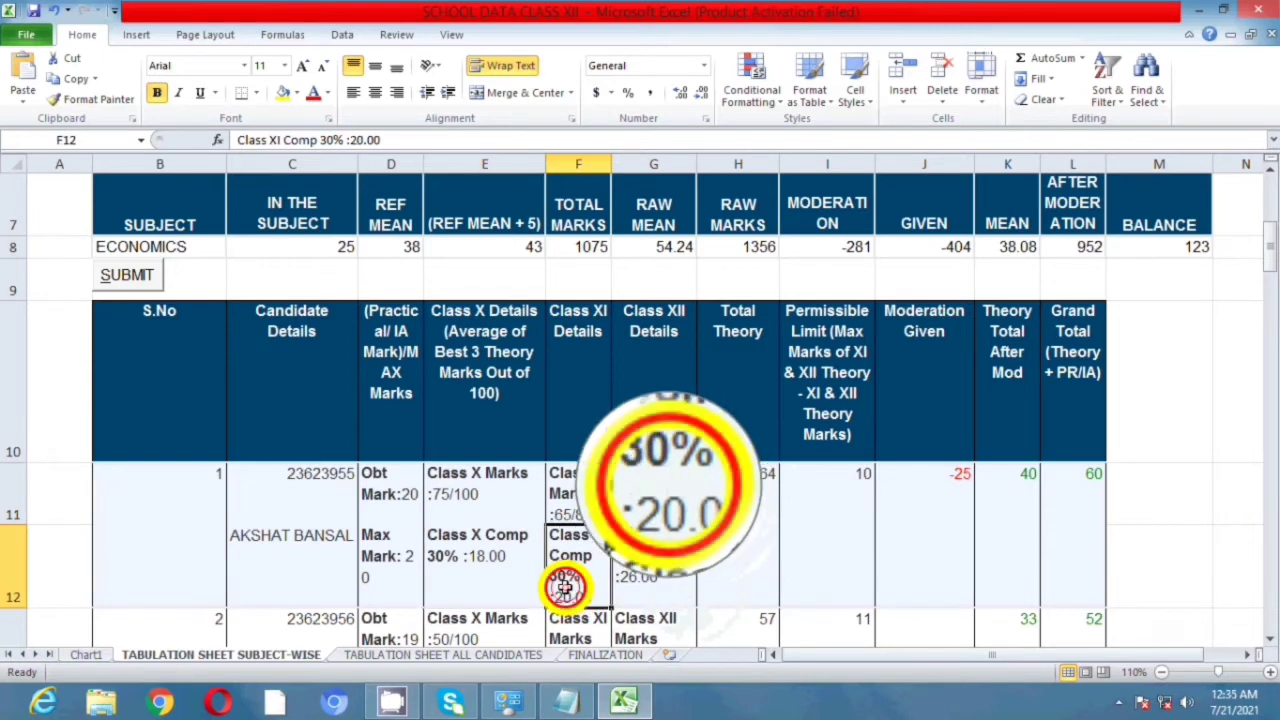
click(652, 585)
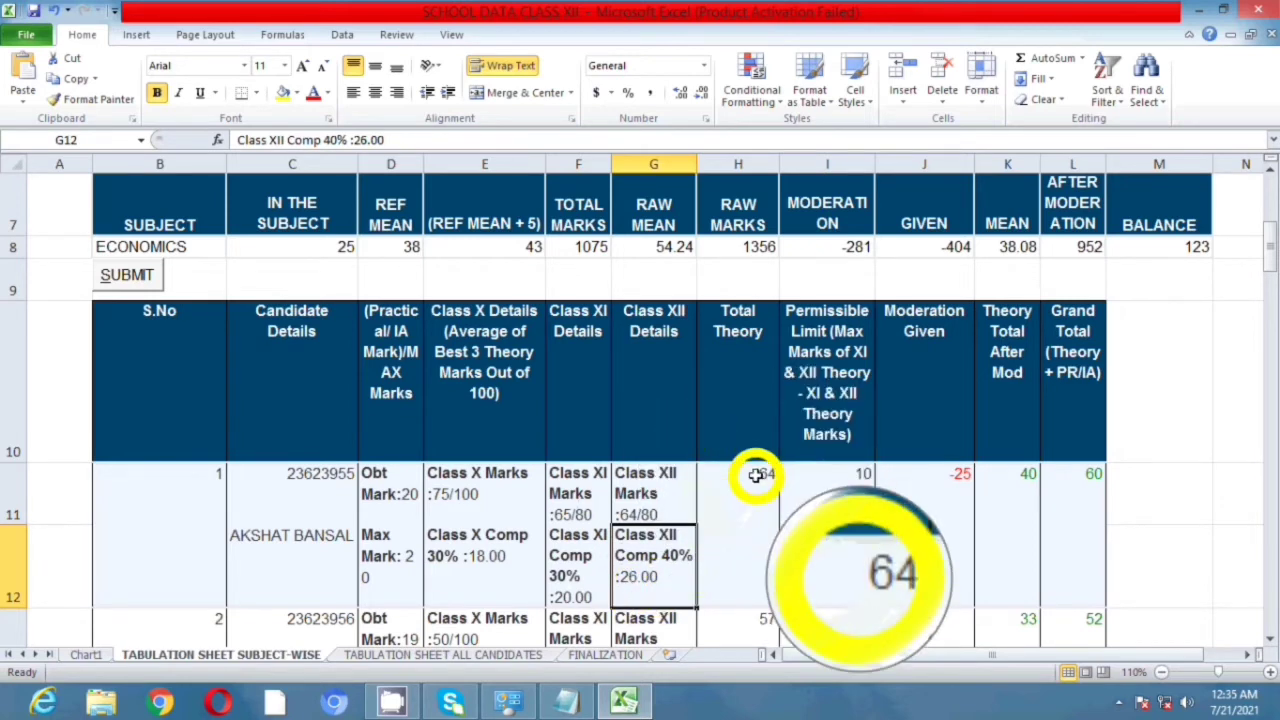
Compare the first candidate's Total Theory with the Permissible Limit, and check the Class X component.
click(860, 480)
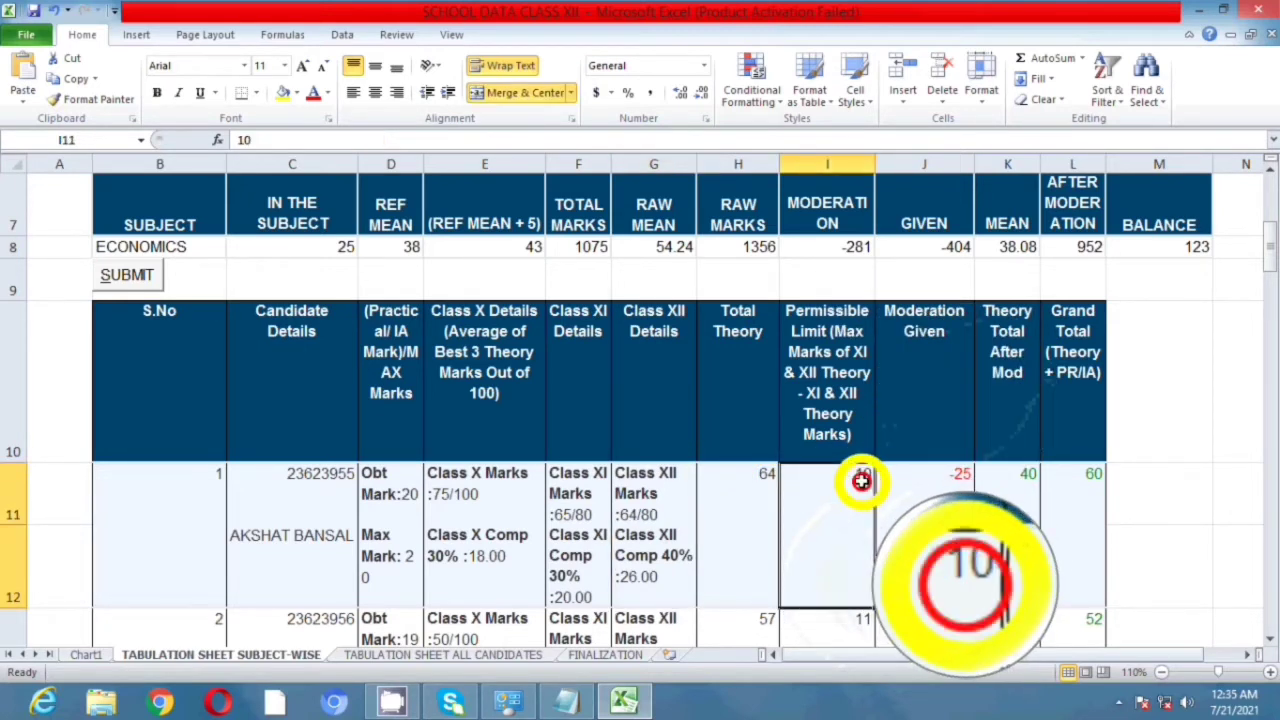
drag(762, 486, 805, 487)
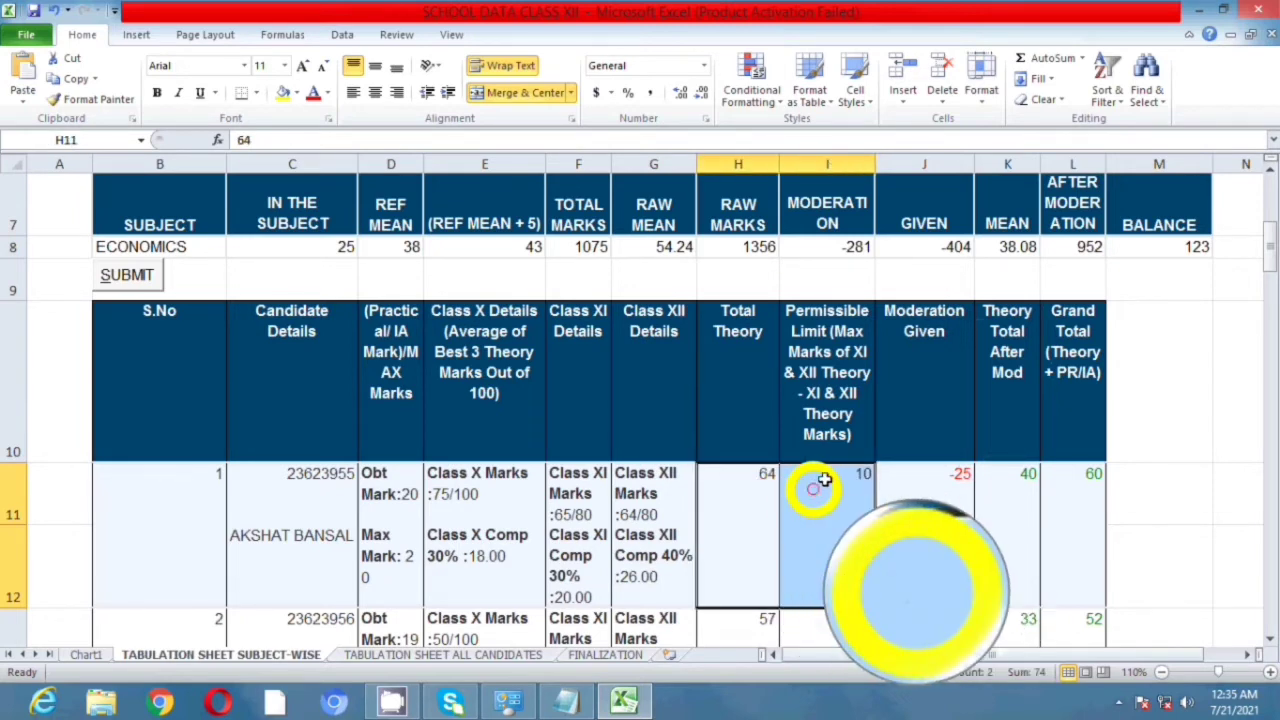
click(755, 500)
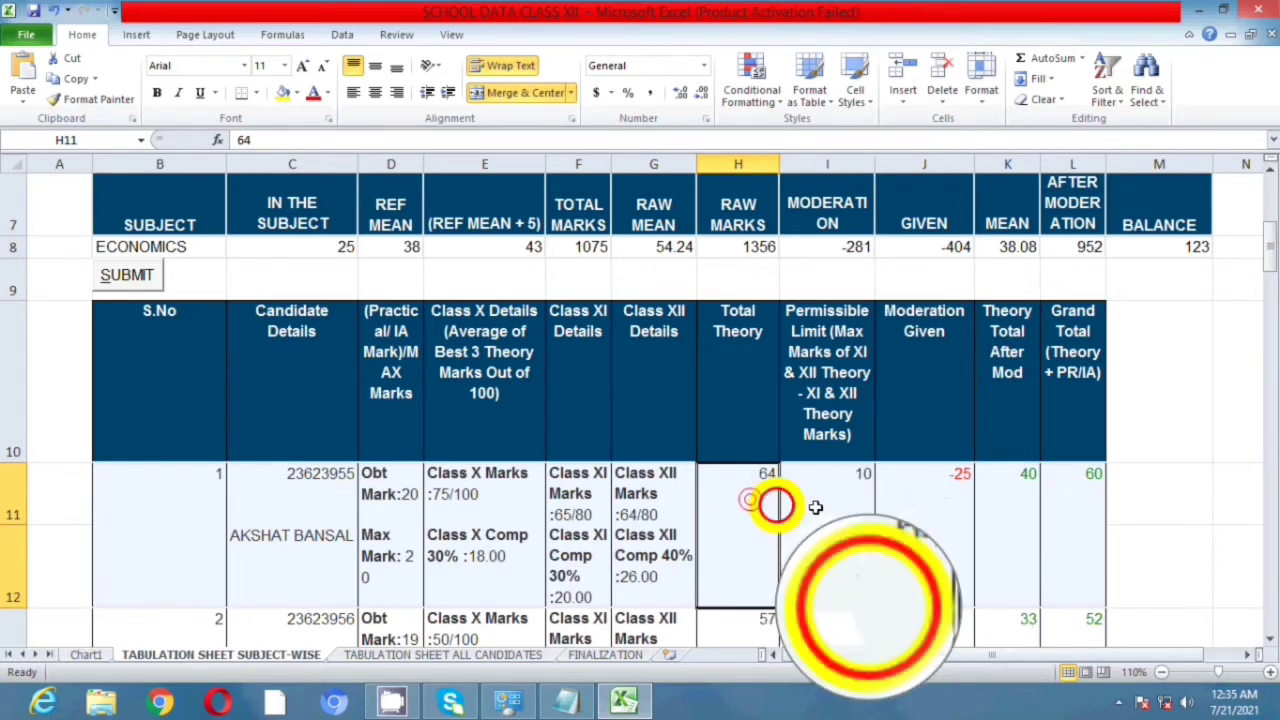
click(826, 509)
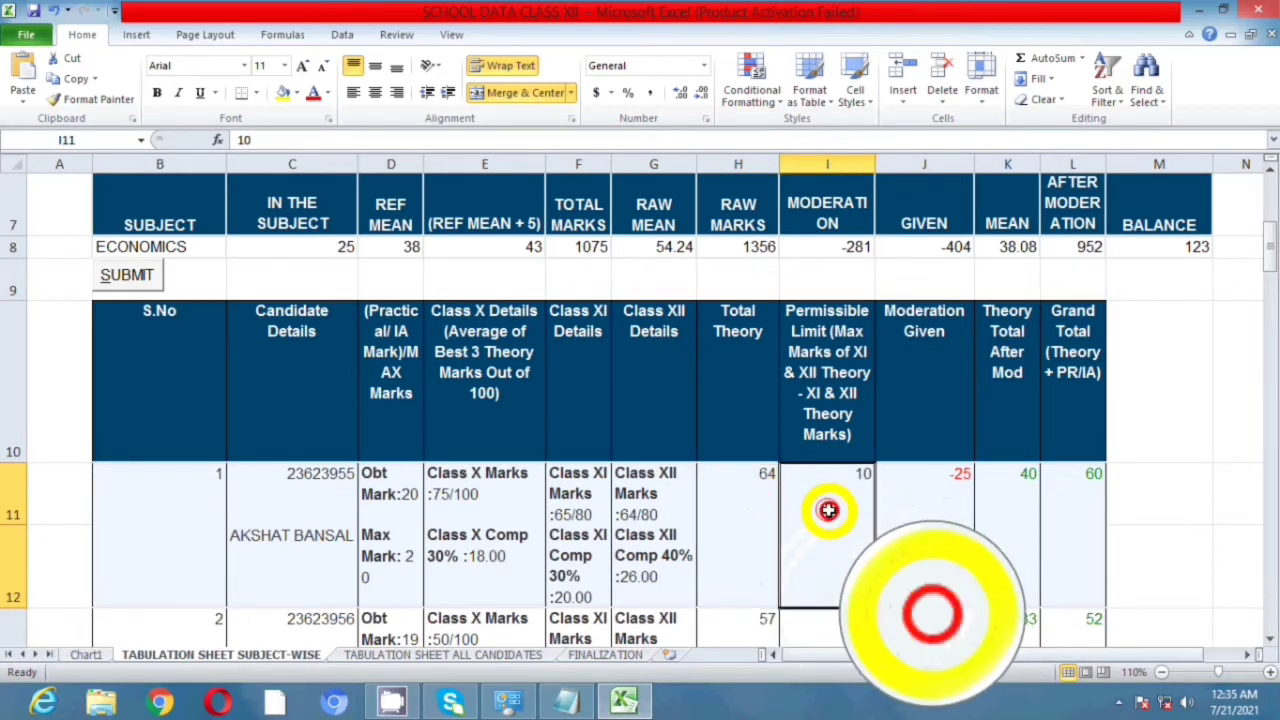
click(486, 565)
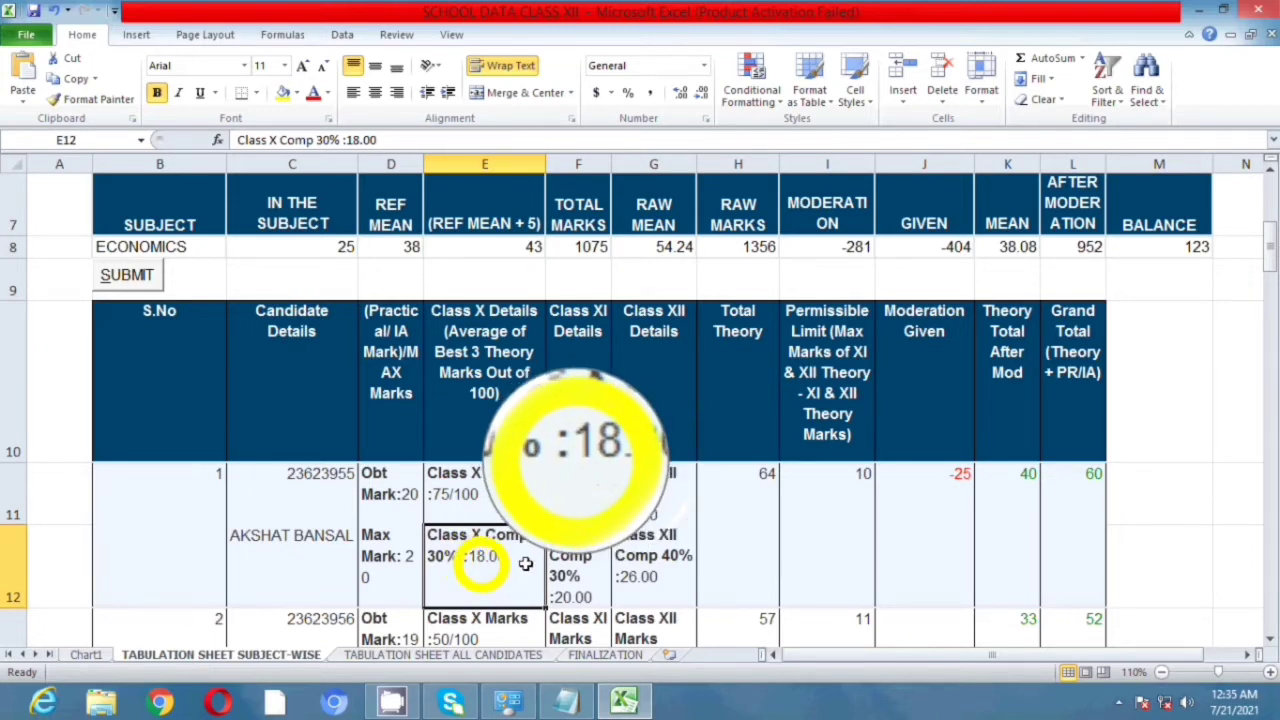
click(850, 482)
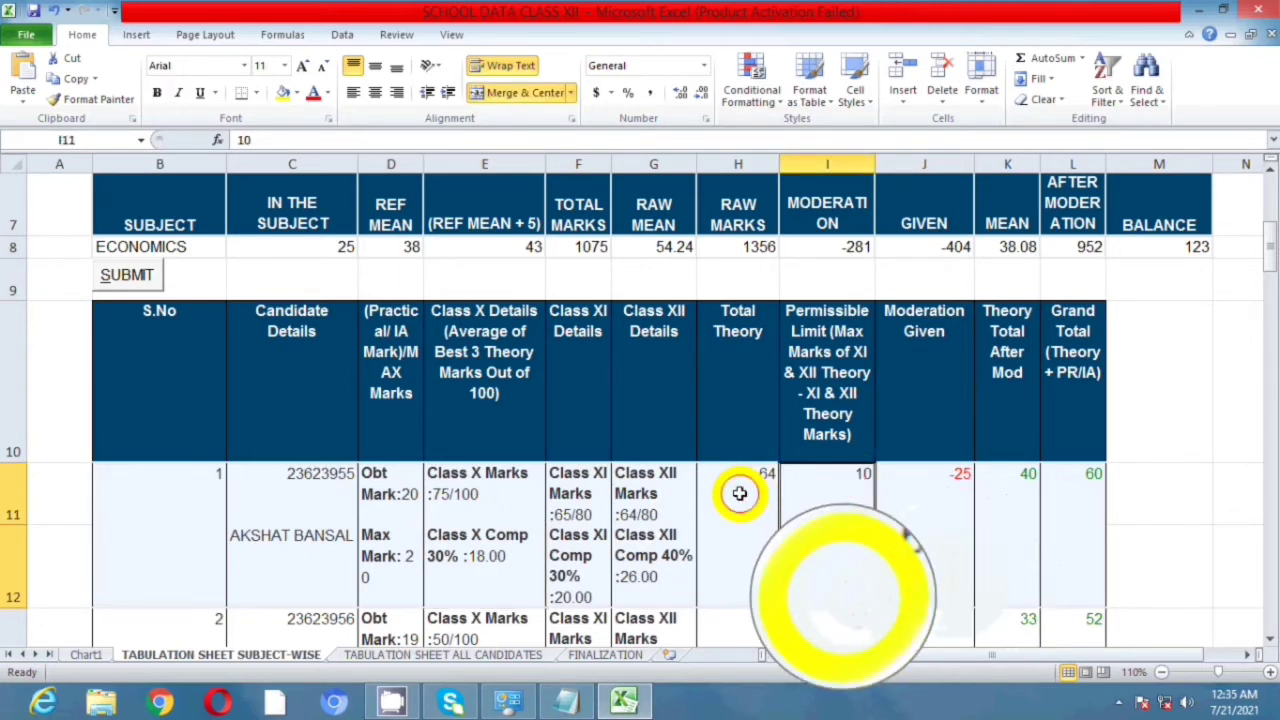
drag(737, 491, 824, 493)
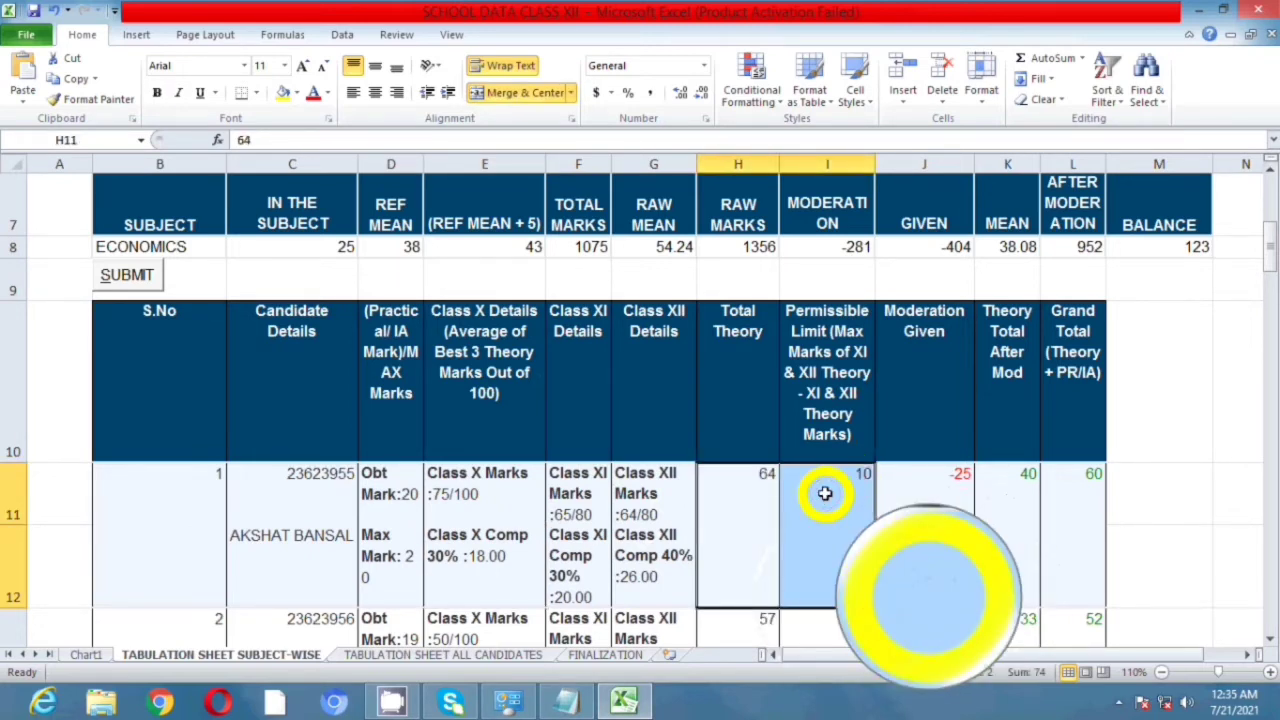
Set the first candidate's Moderation Given to 10, Theory Total After Mod to 74 and Grand Total to 94.
click(930, 480)
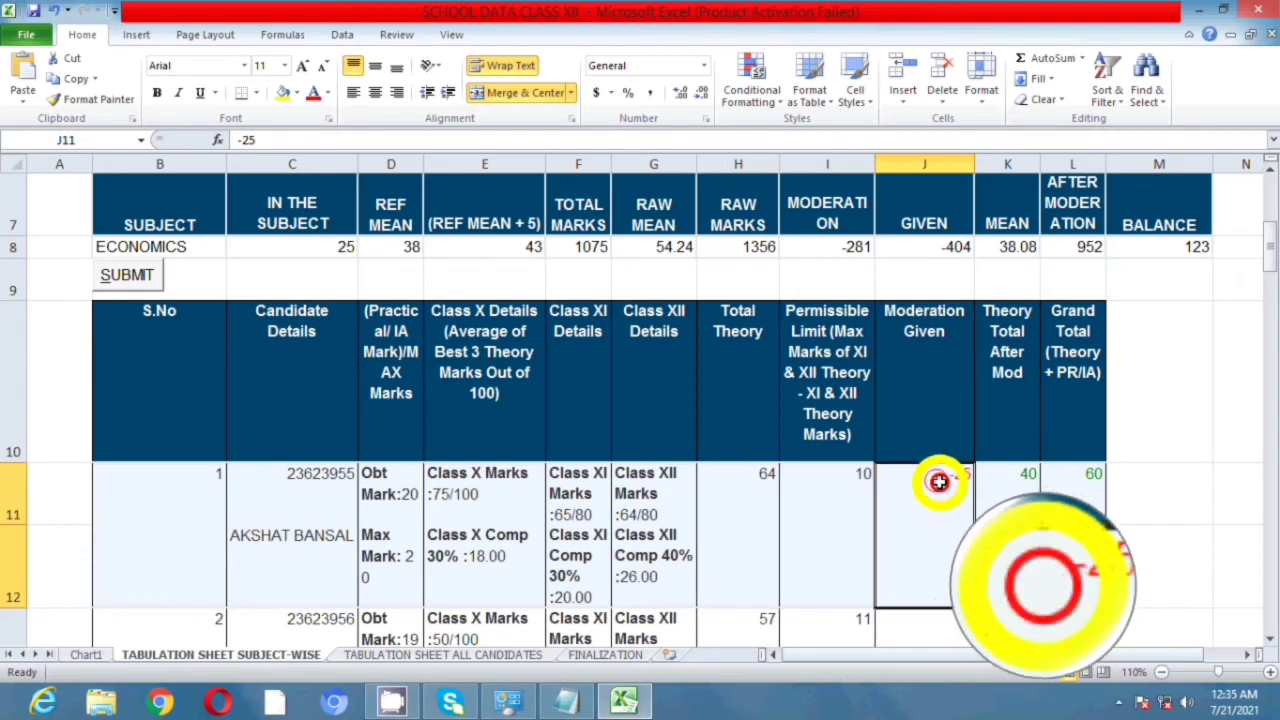
text(10)
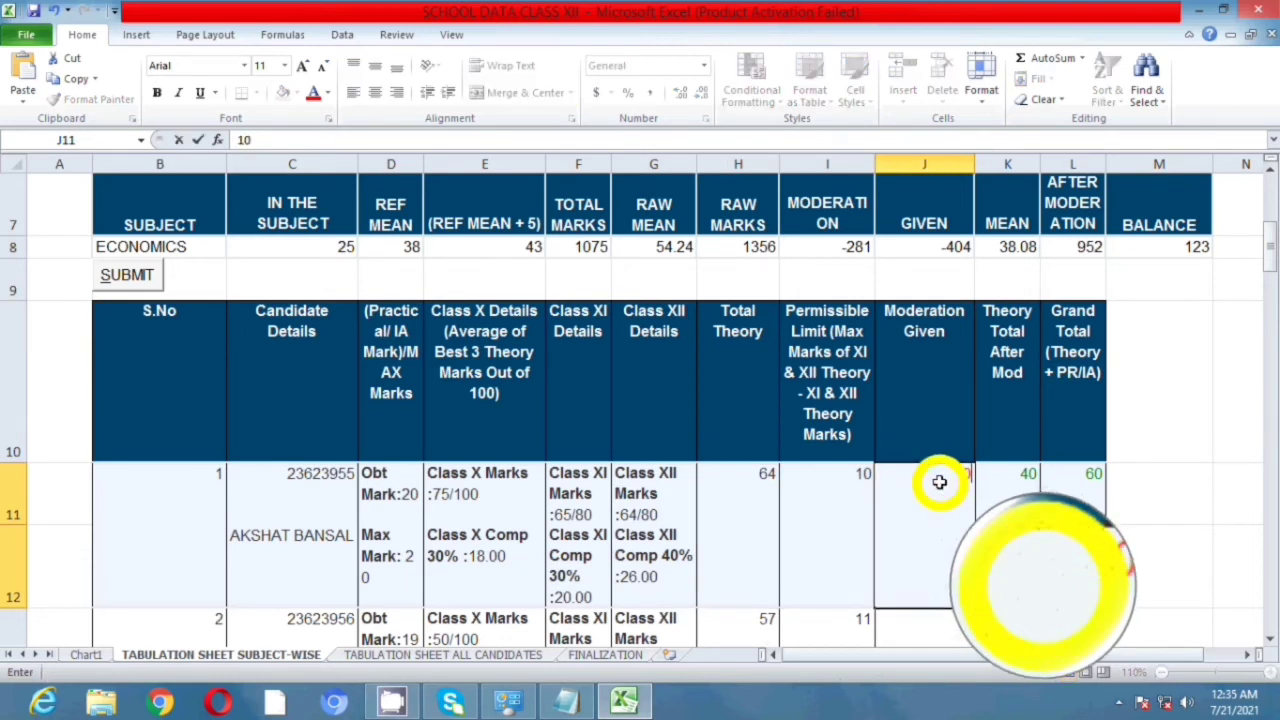
key(Tab)
text(74)
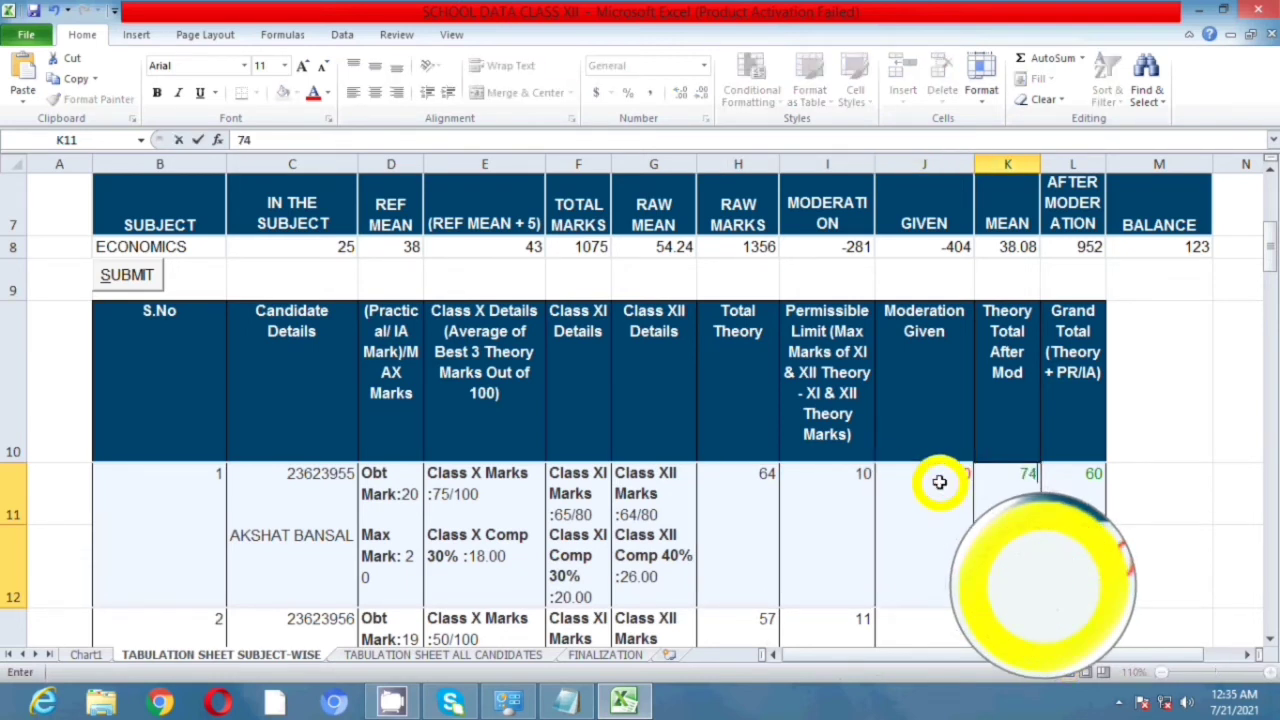
key(Tab)
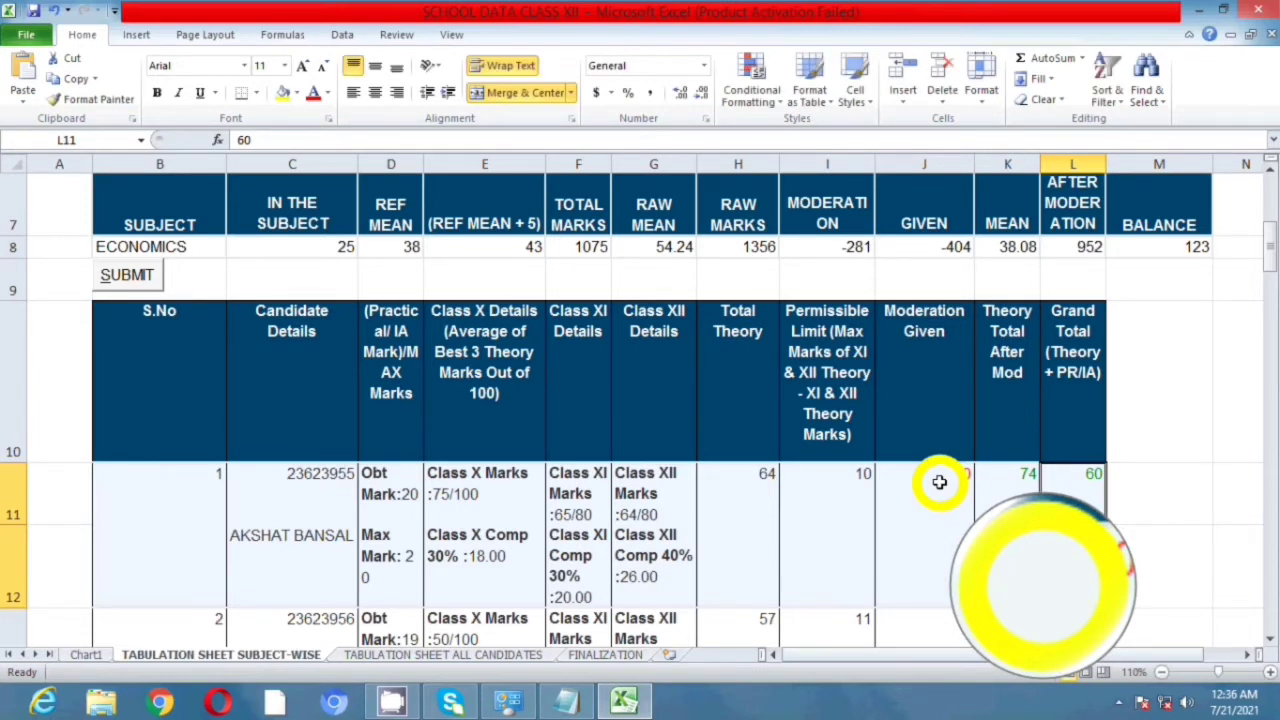
text(94)
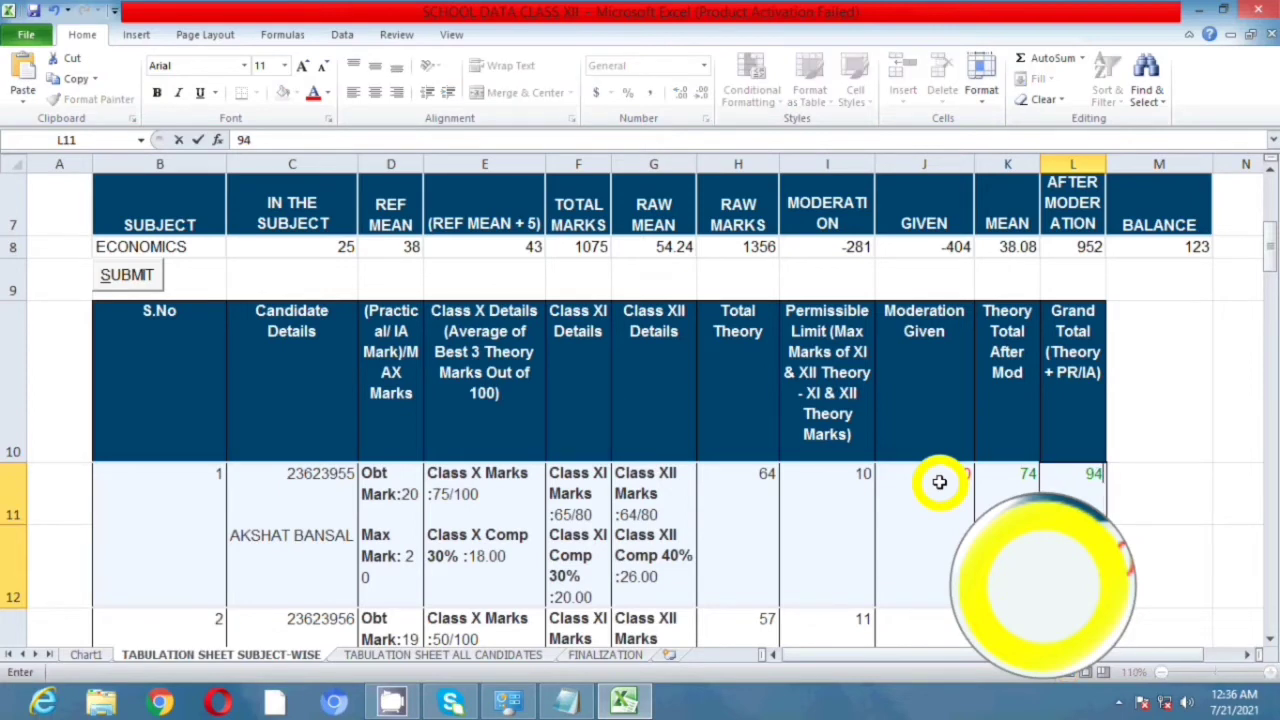
key(Return)
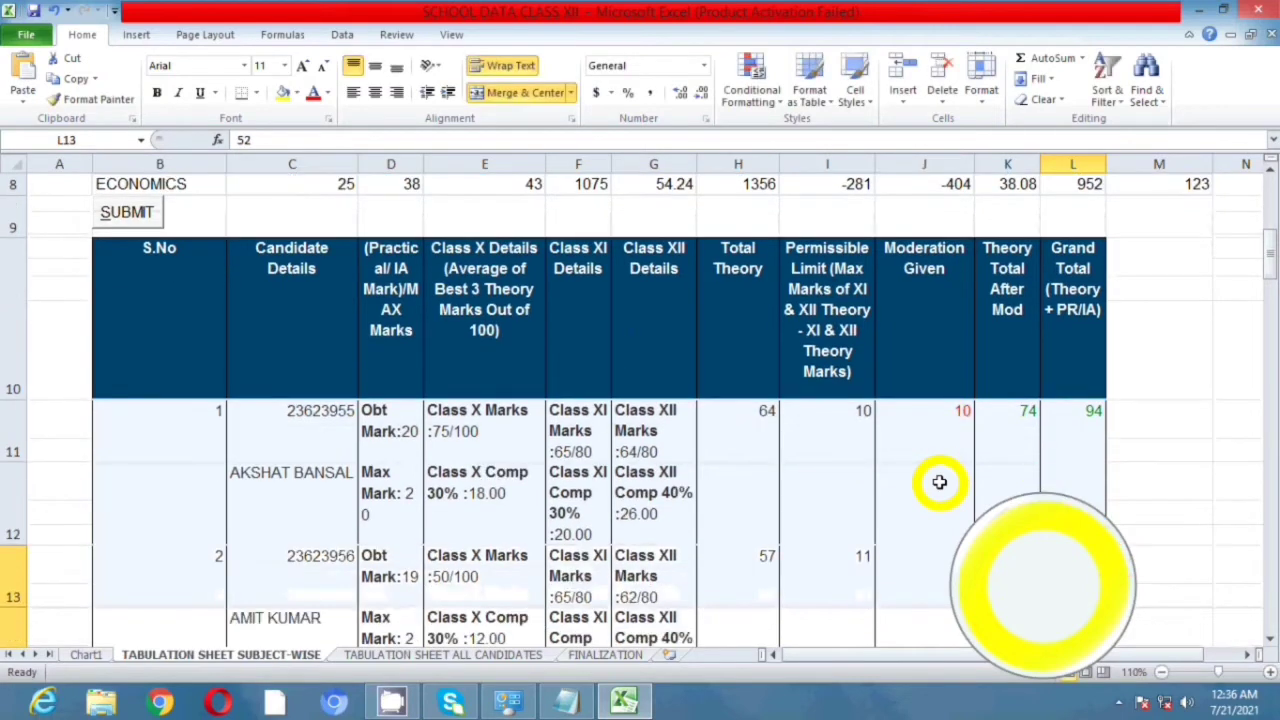
click(945, 418)
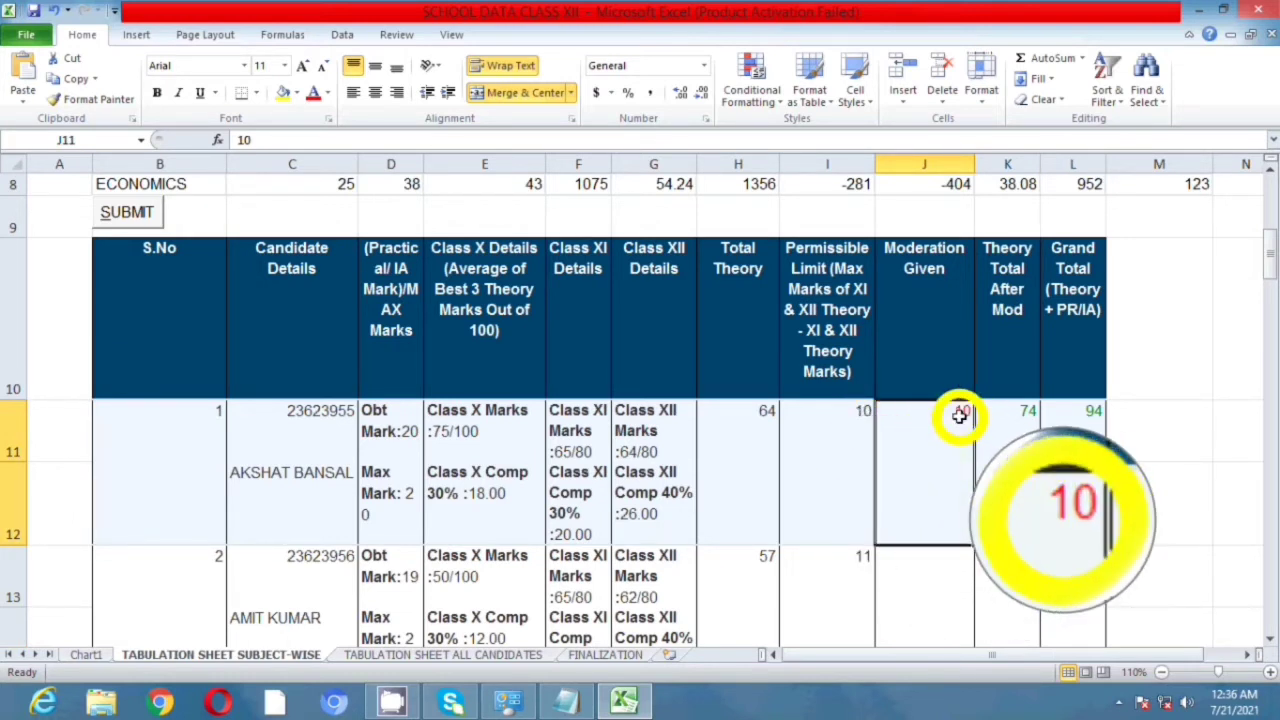
click(770, 430)
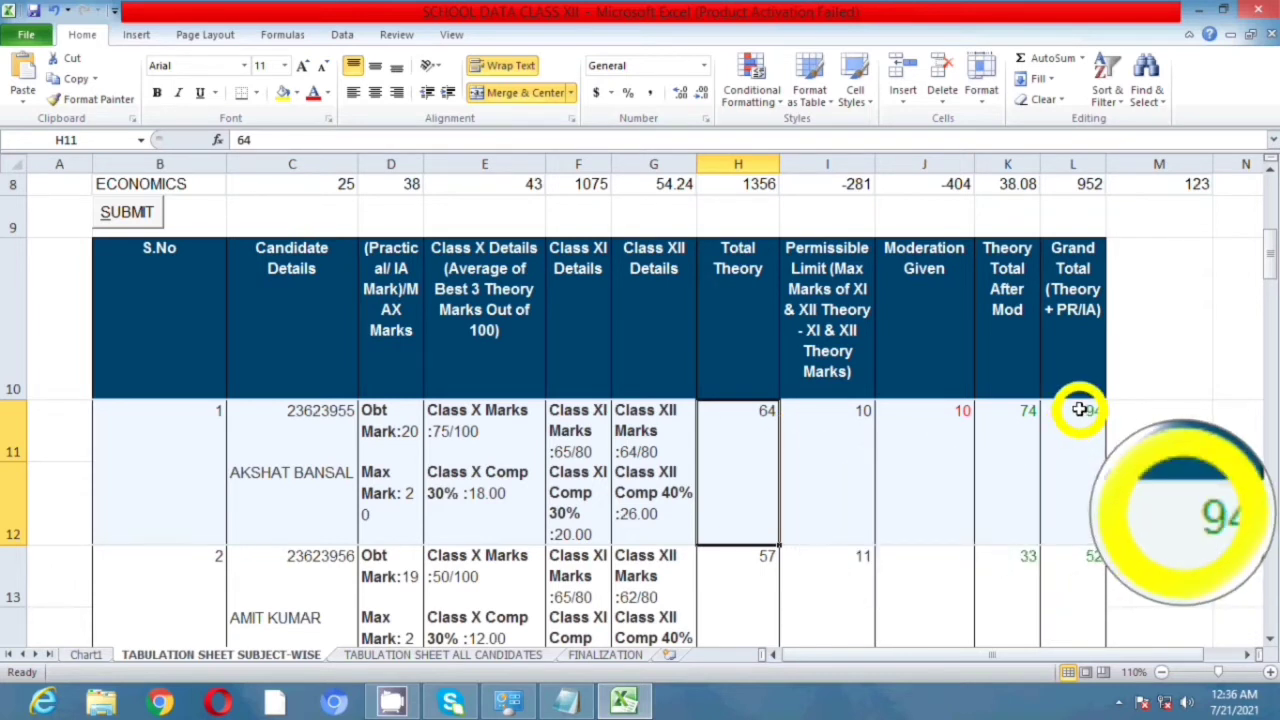
Try a Moderation Given of -25 for the first candidate and undo the entry.
click(916, 430)
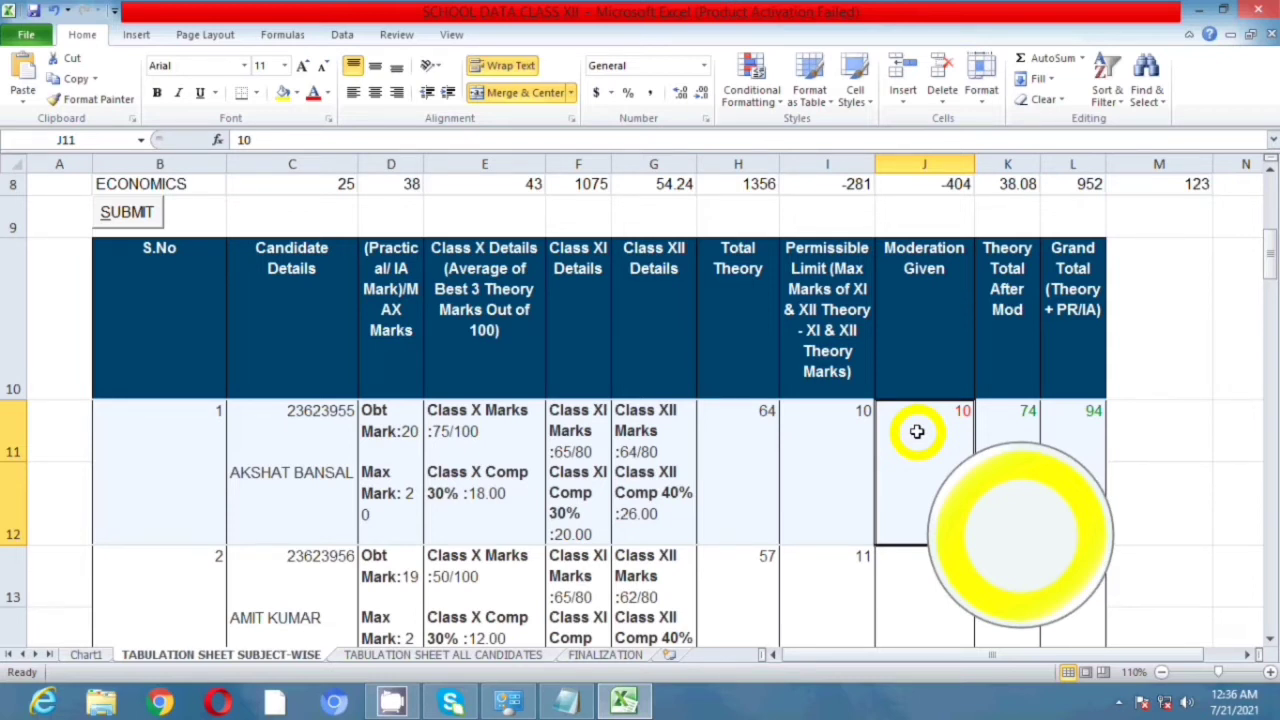
text(-25)
key(Return)
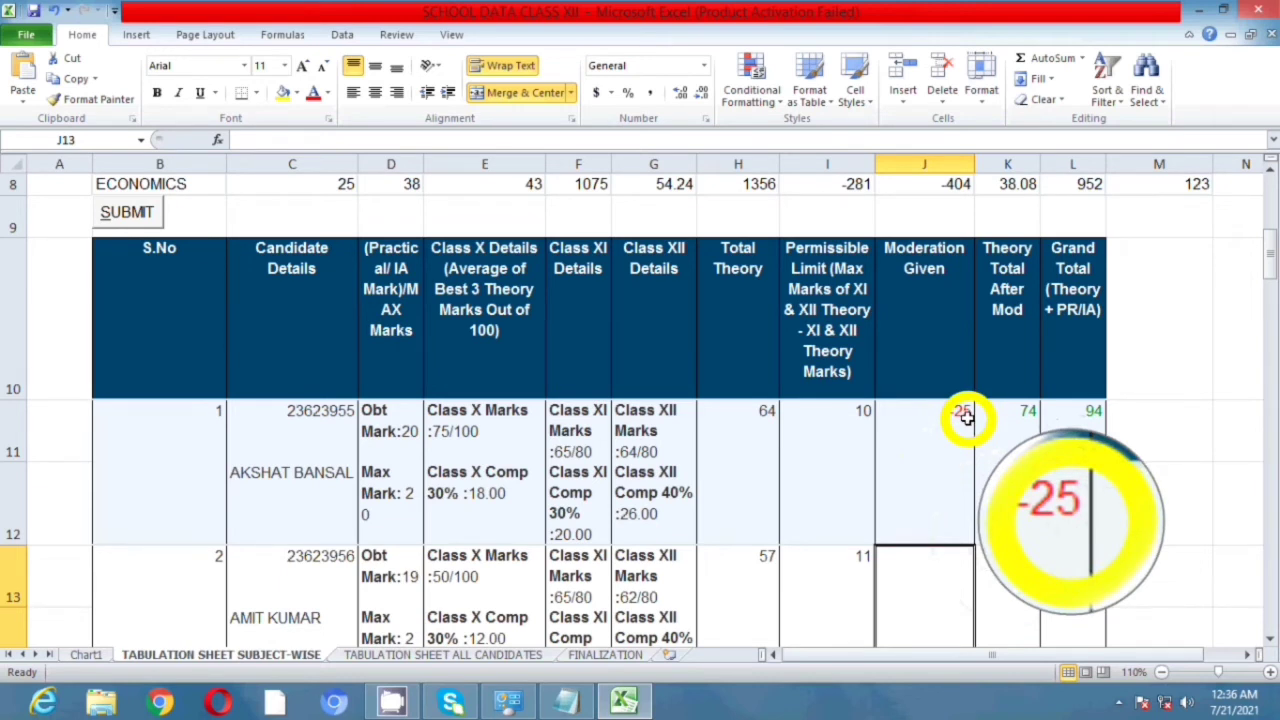
key(ctrl+z)
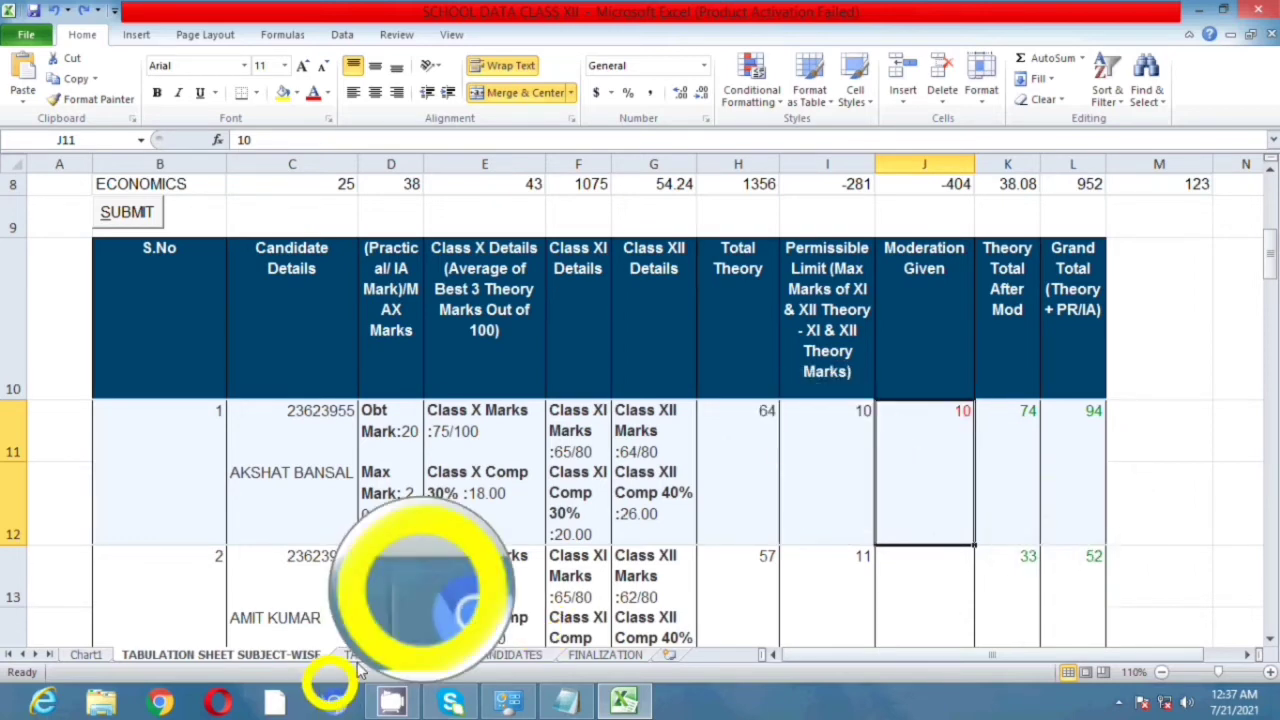
Examine the Permissible Overall Mean in the reference table of the all-candidates tabulation sheet.
click(390, 656)
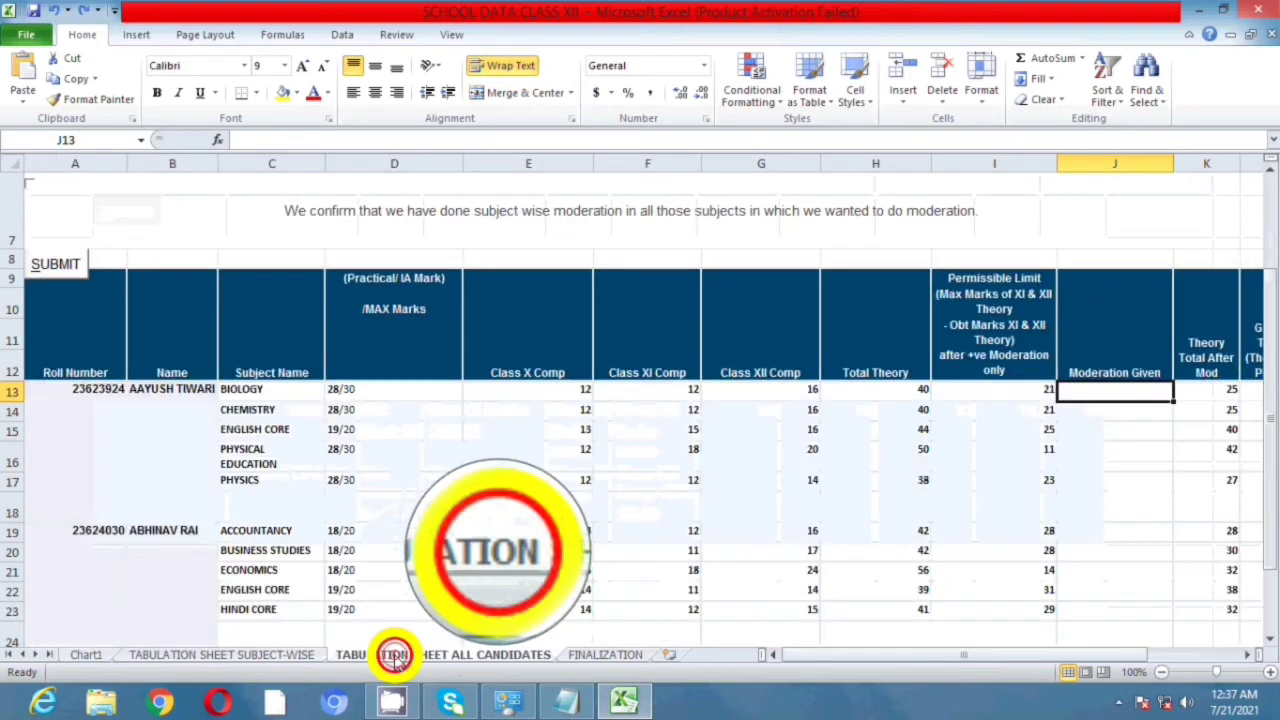
scroll(509, 617, up, 2)
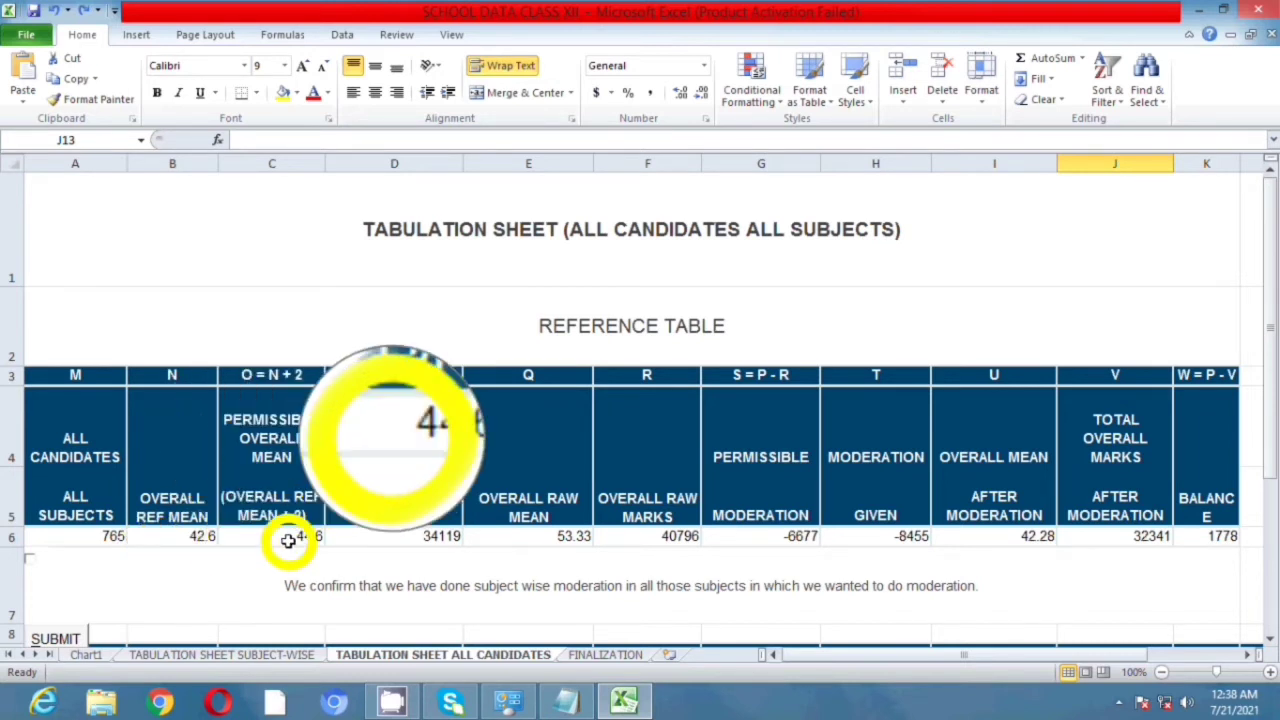
Examine the all-candidates reference table from Total Overall Marks through the raw and moderated figures to the Balance.
click(442, 537)
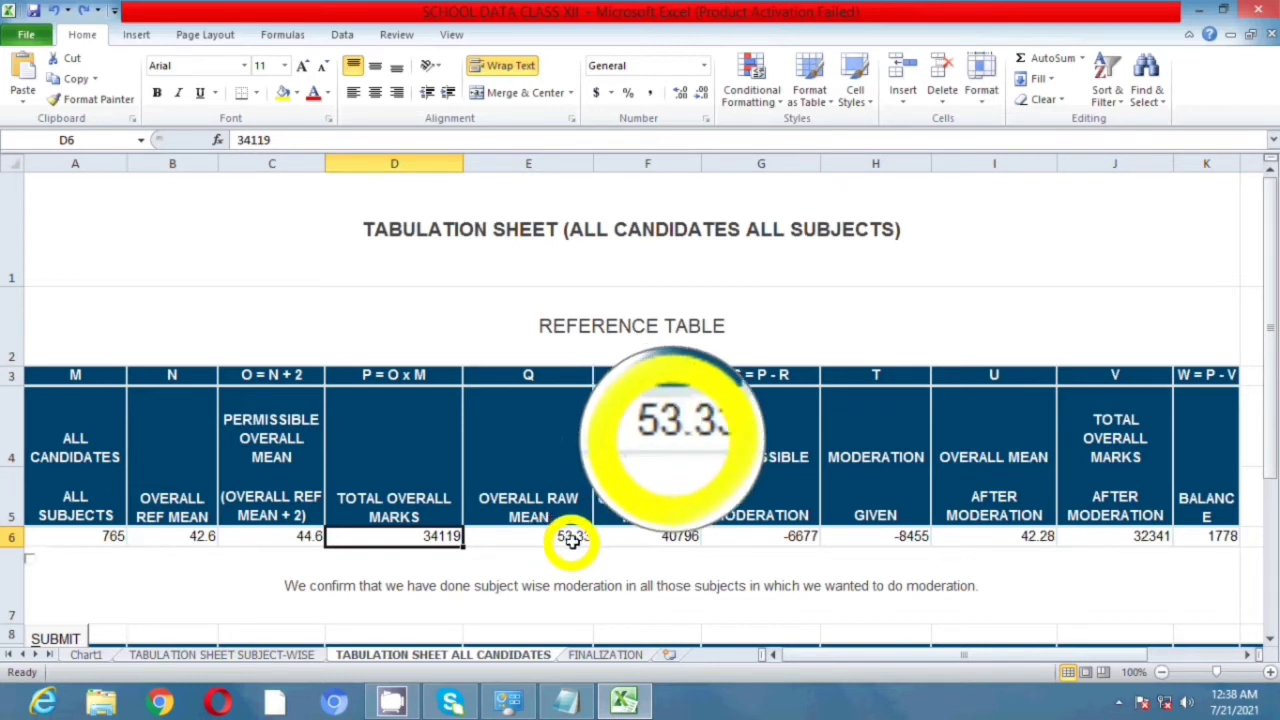
click(574, 538)
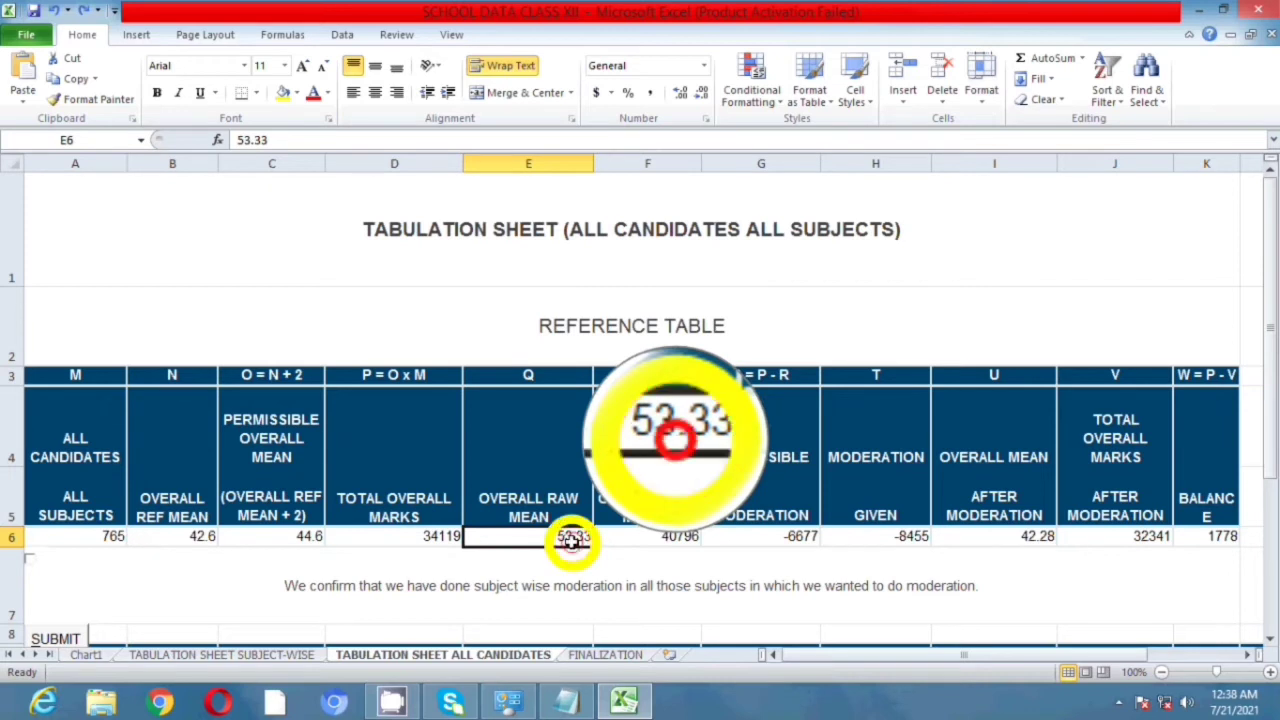
click(680, 538)
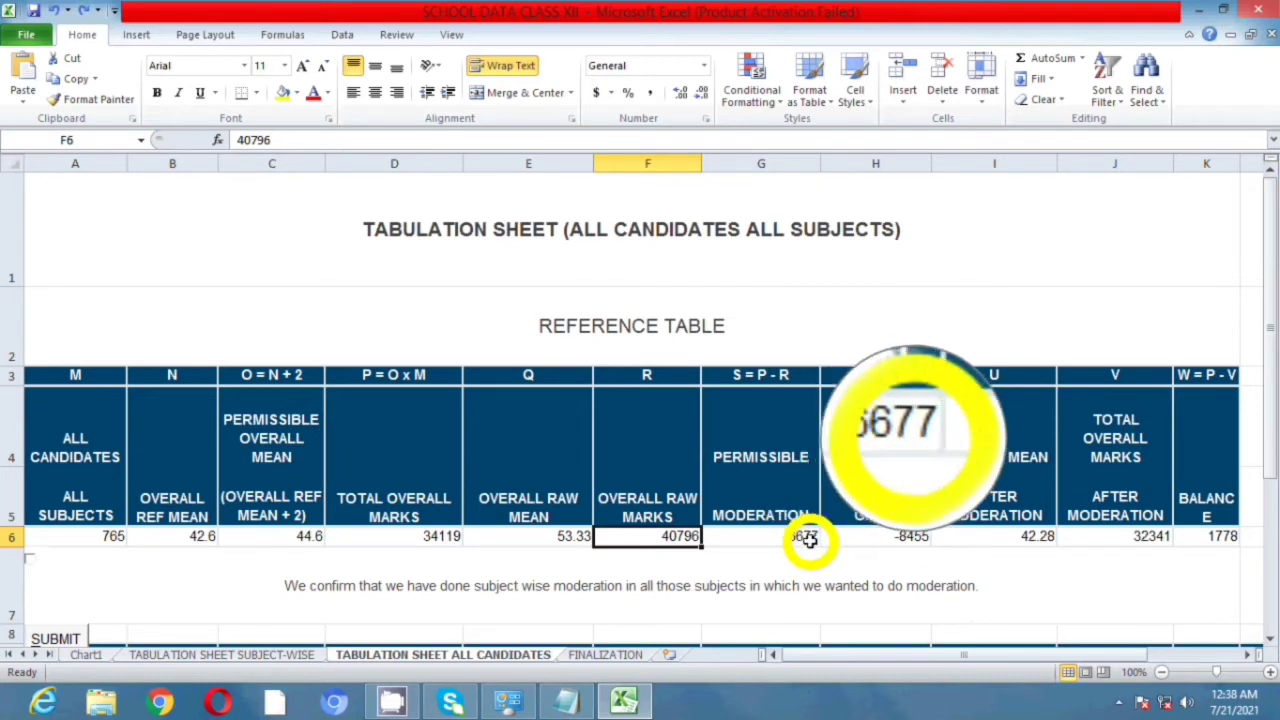
click(885, 536)
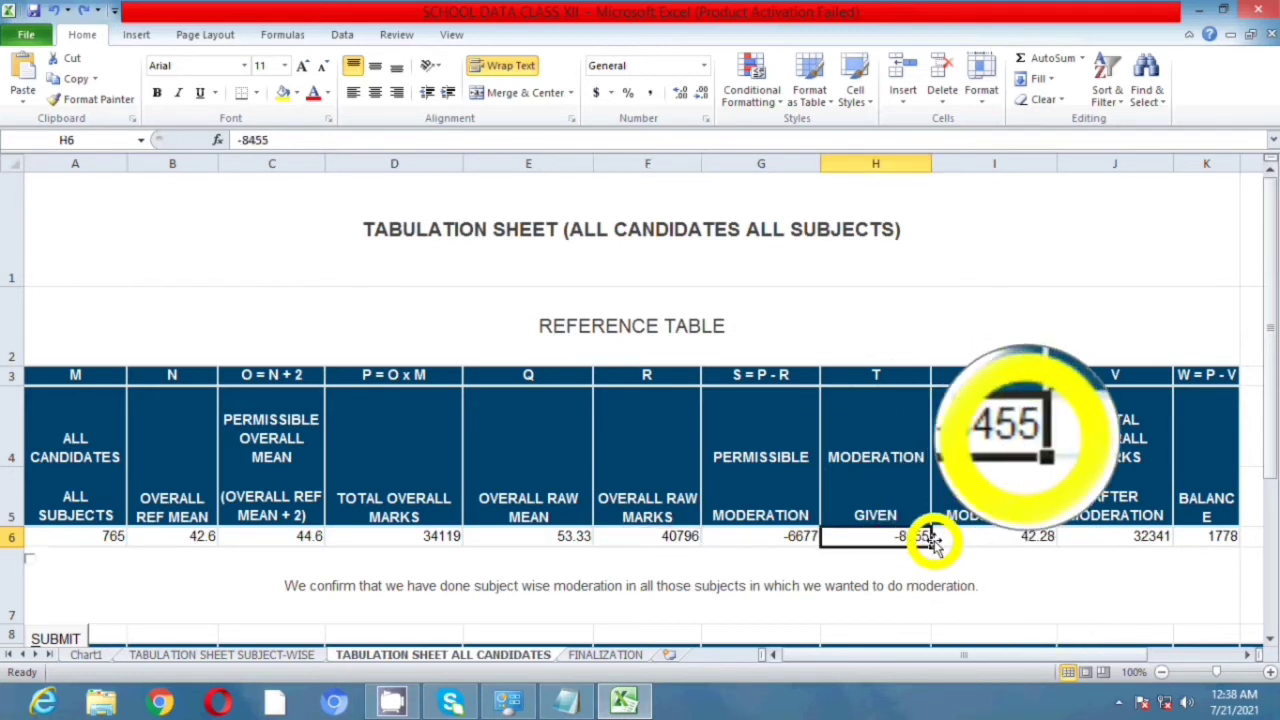
click(964, 536)
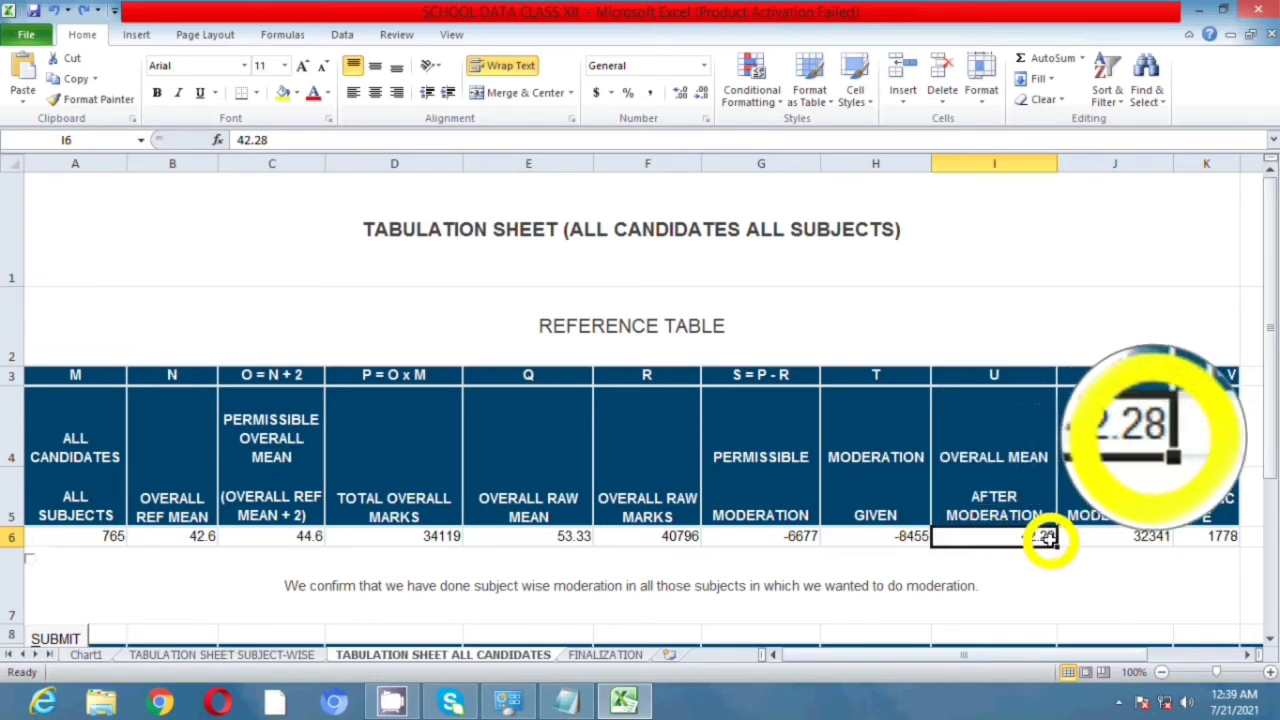
click(1145, 537)
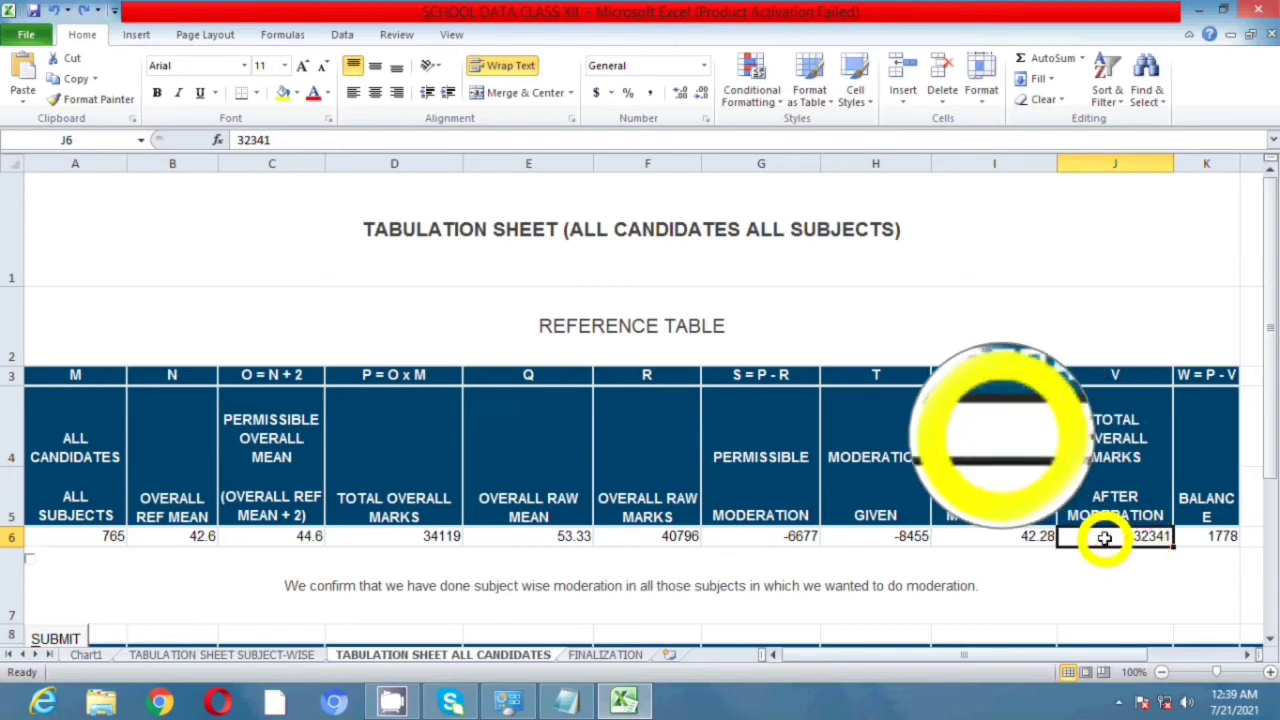
click(422, 535)
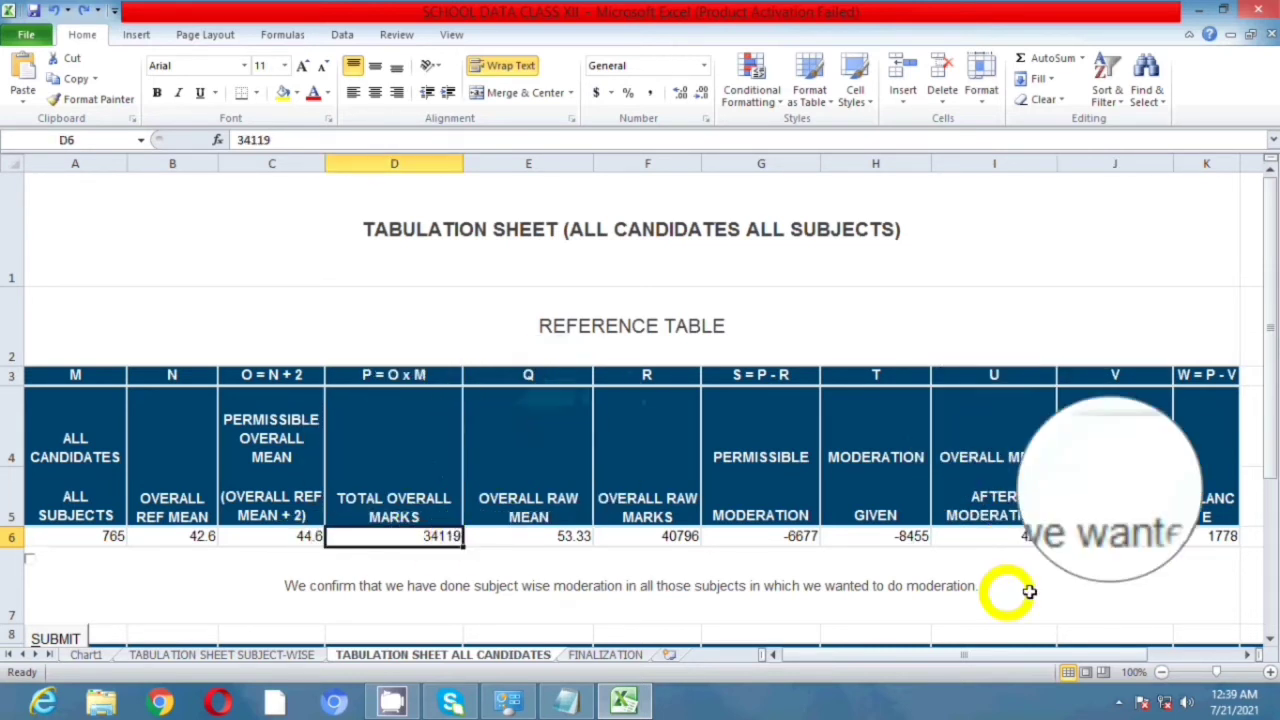
click(1210, 536)
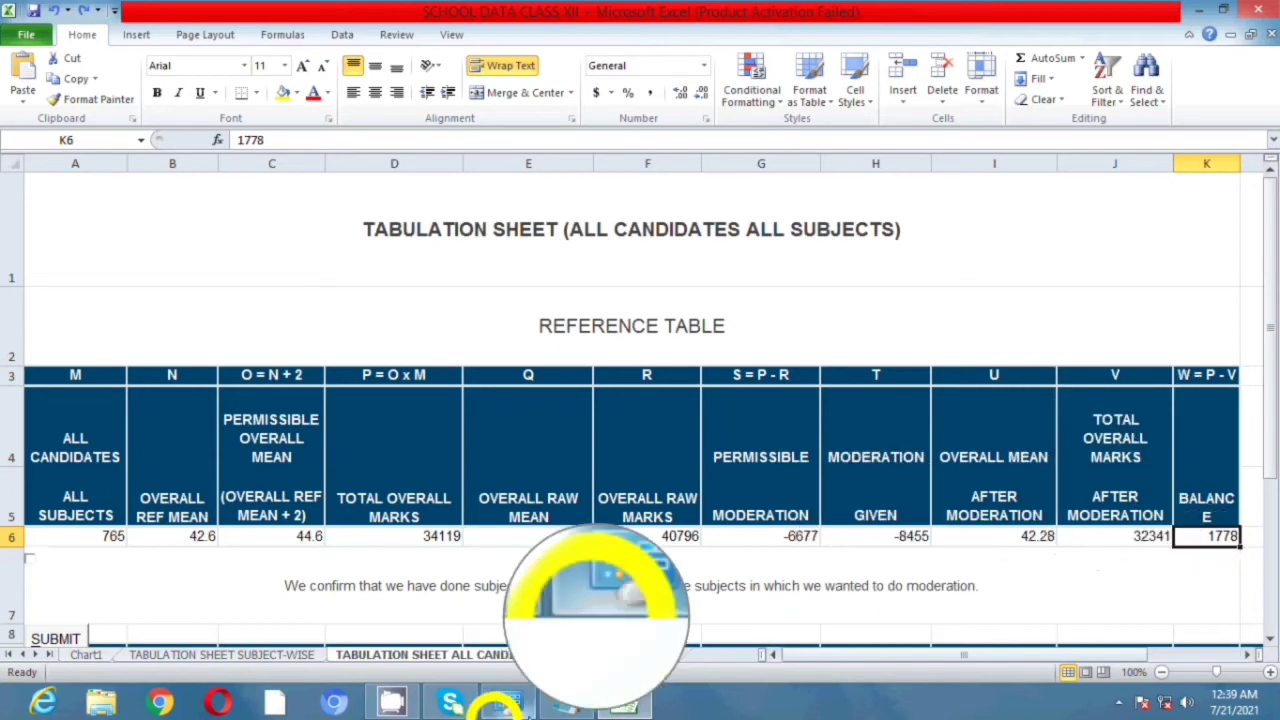
Check the query list in Notepad, then examine the Economics Balance in Excel's subject-wise tabulation sheet.
click(565, 705)
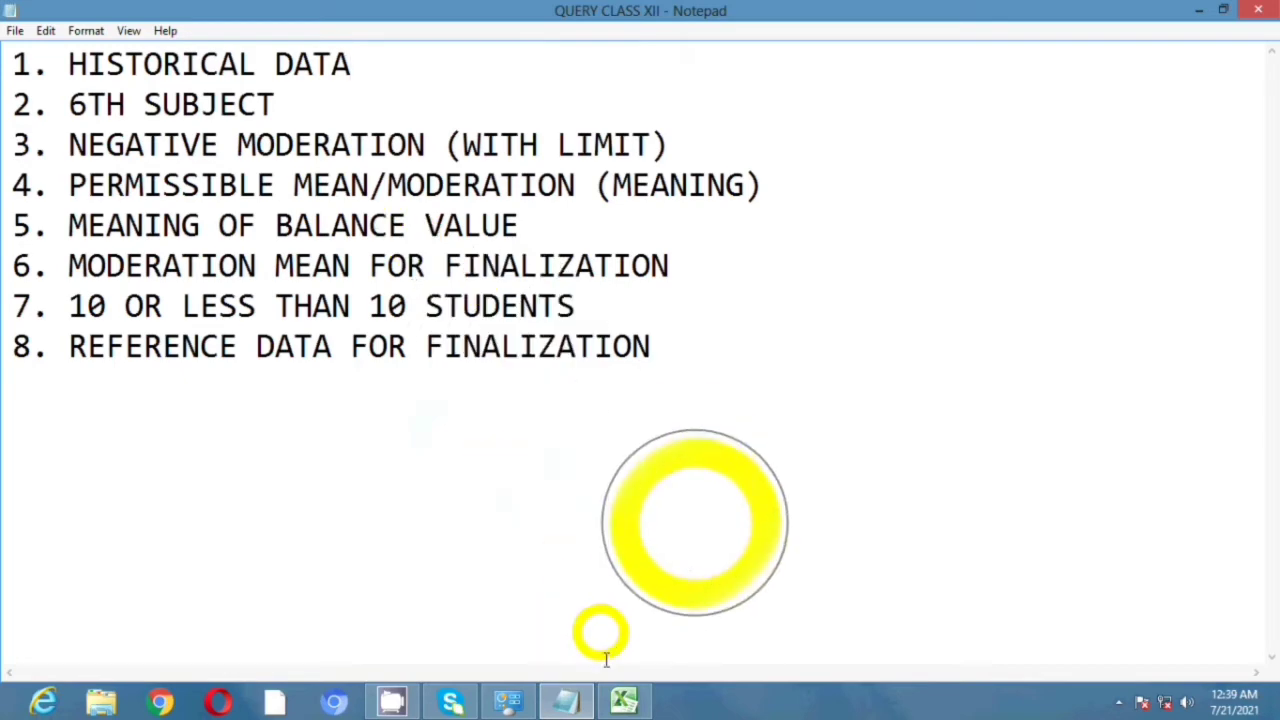
click(625, 703)
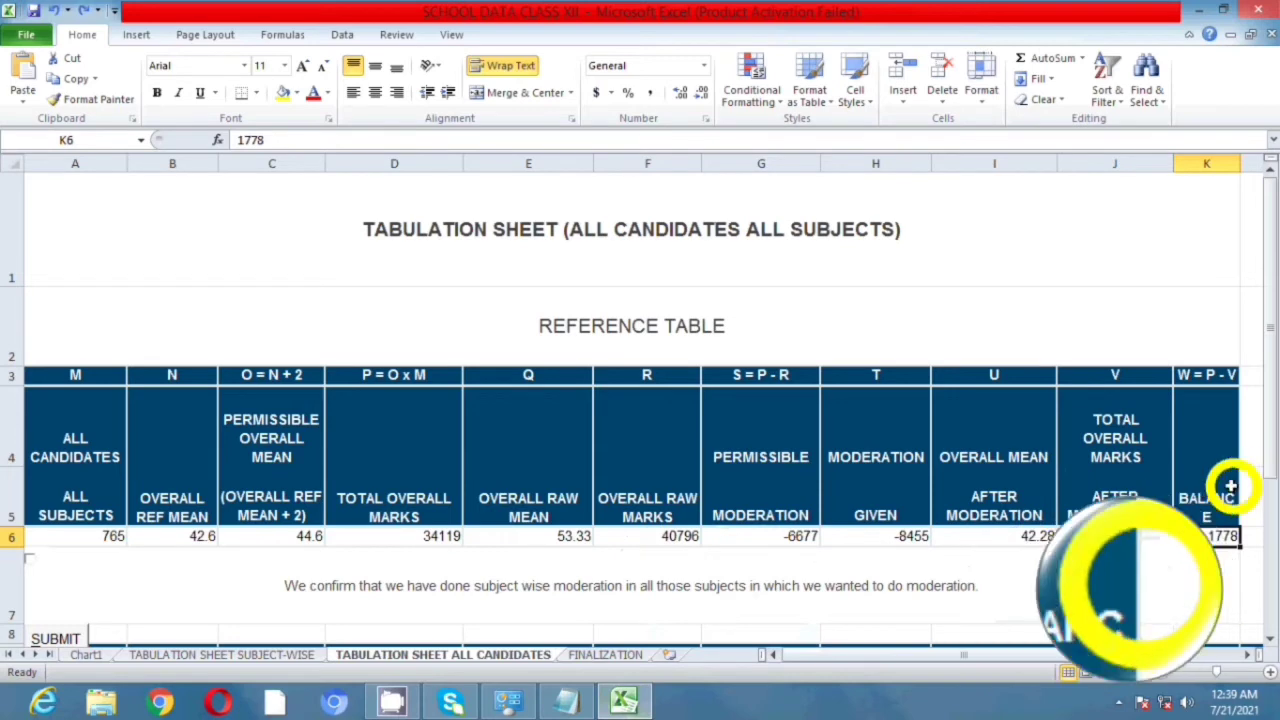
click(232, 655)
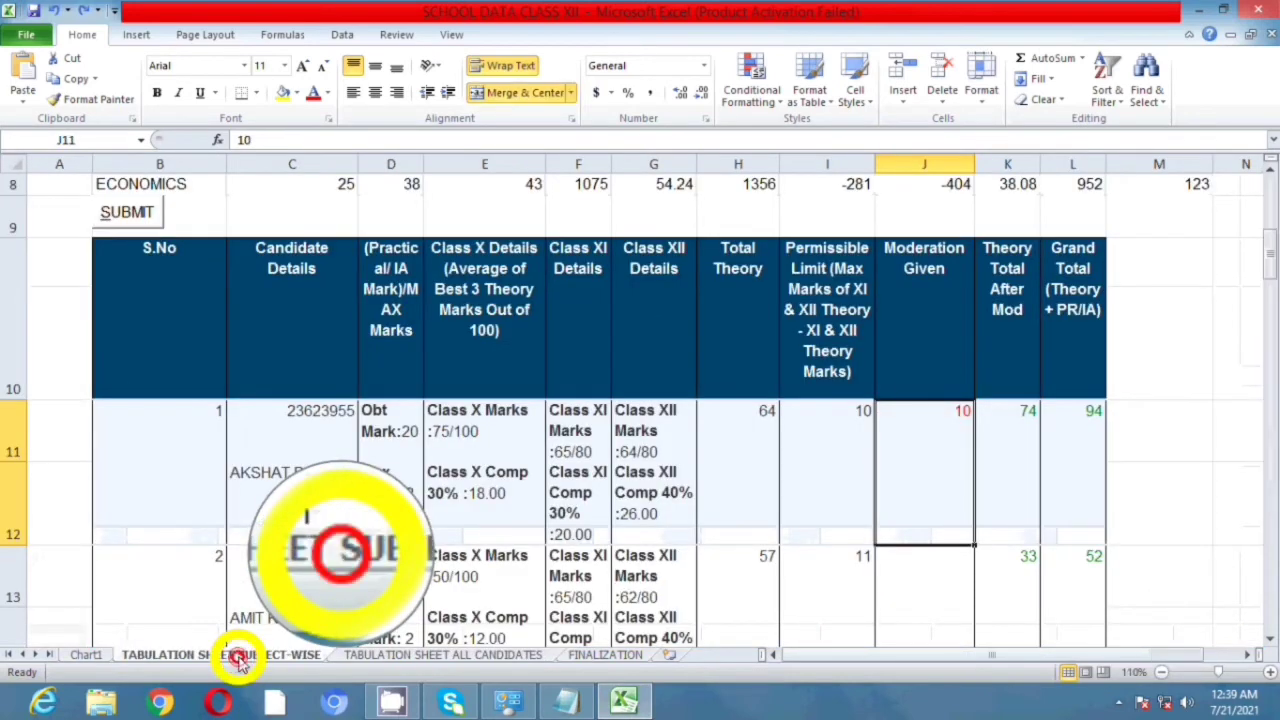
scroll(1037, 402, up, 2)
scroll(1037, 402, up, 1)
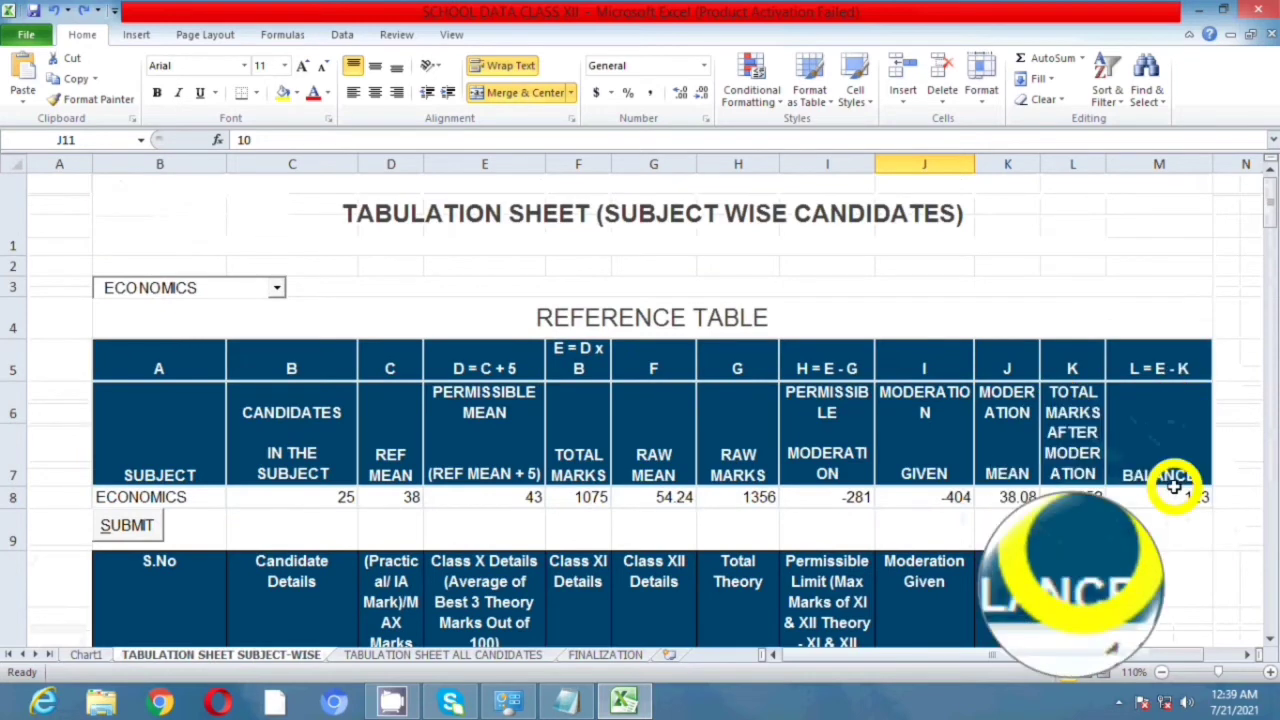
click(1157, 472)
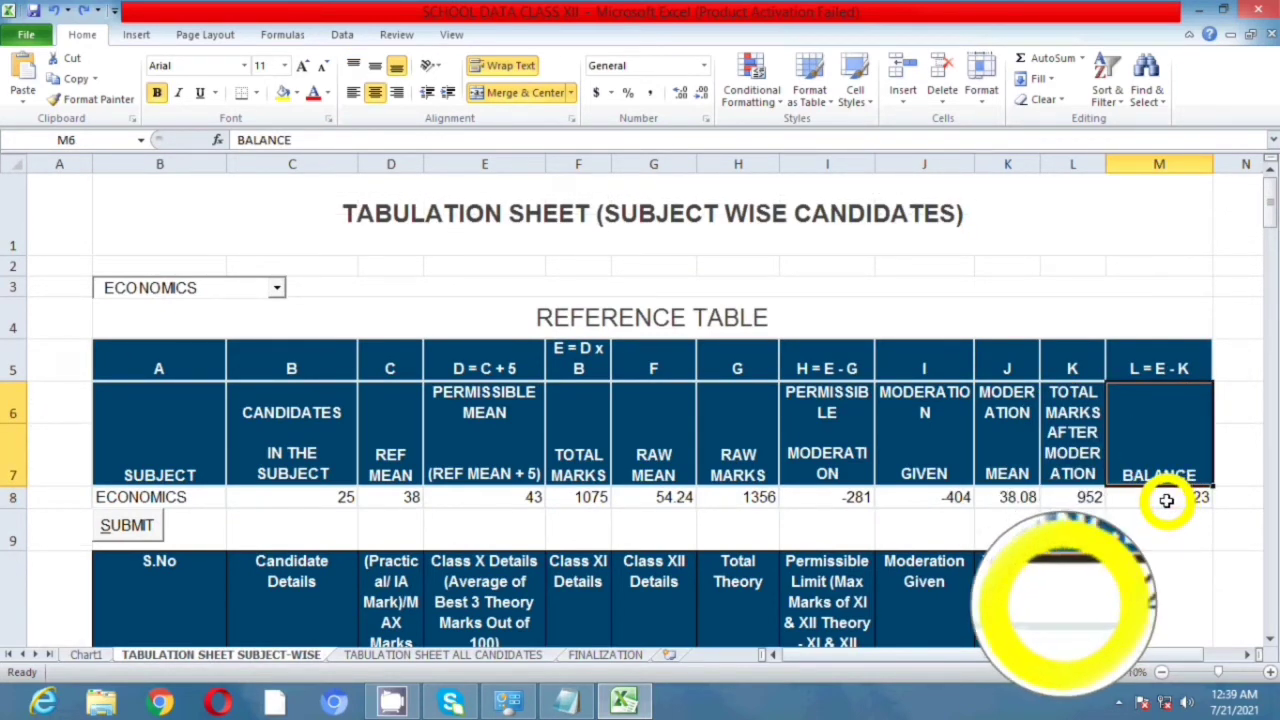
click(1170, 498)
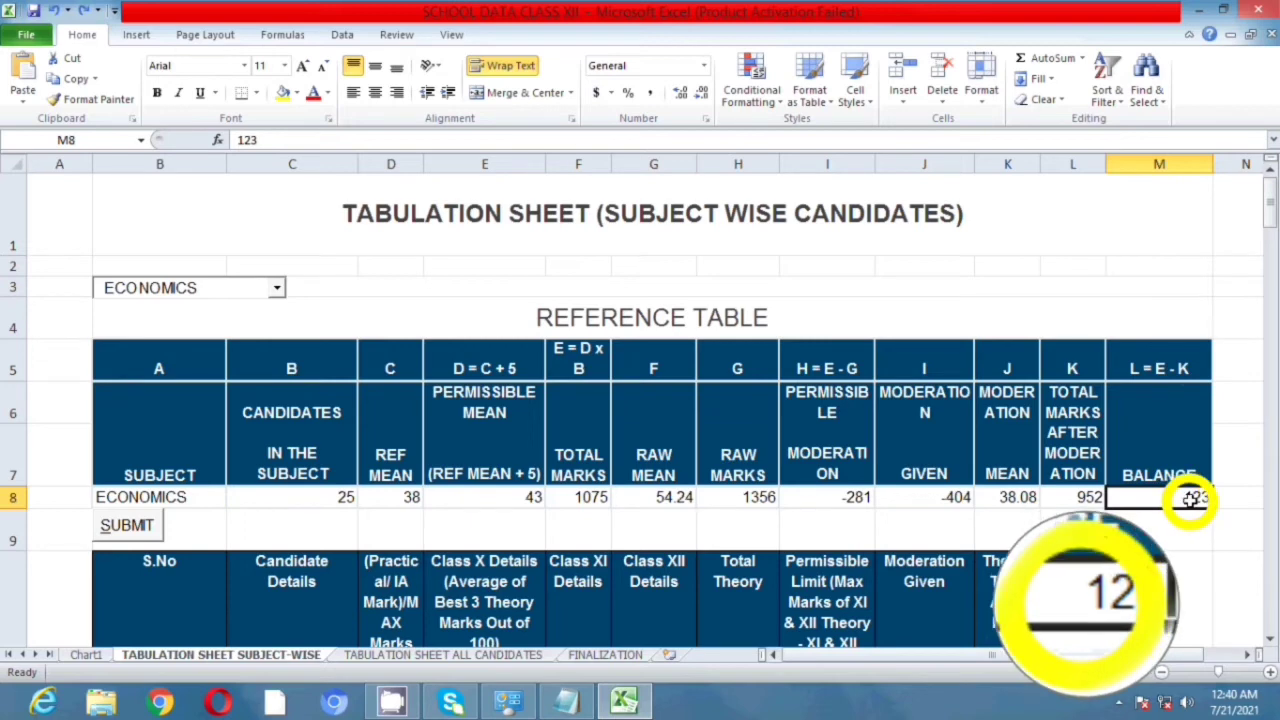
Examine the first candidate's Biology Total Theory, Permissible Limit, Moderation Given and Theory Total After Mod in the all-candidates sheet.
click(410, 654)
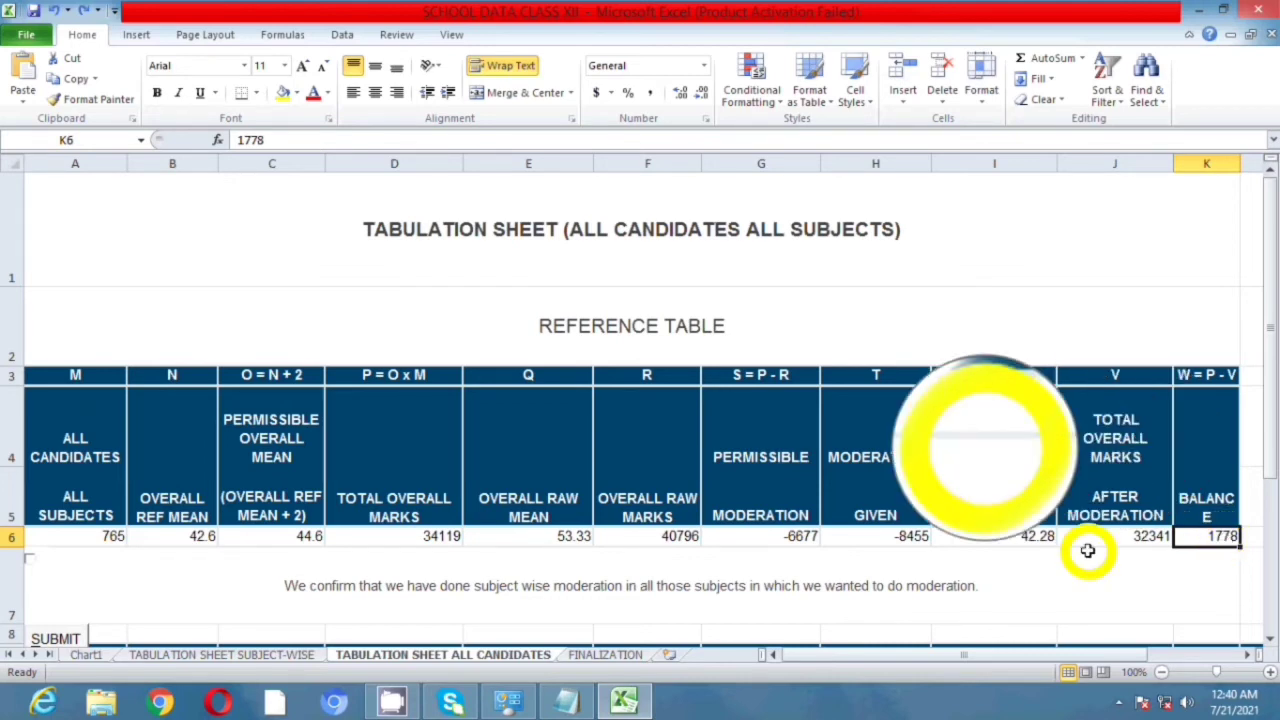
scroll(1088, 550, down, 1)
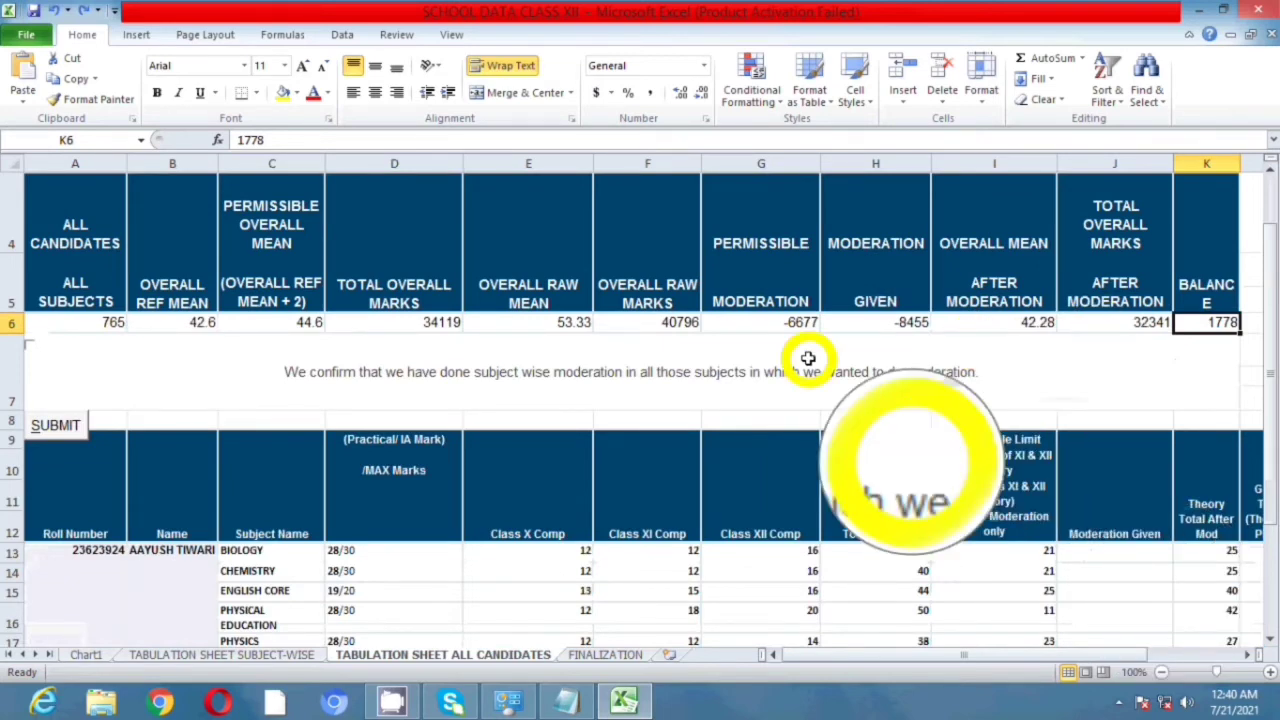
scroll(386, 508, down, 1)
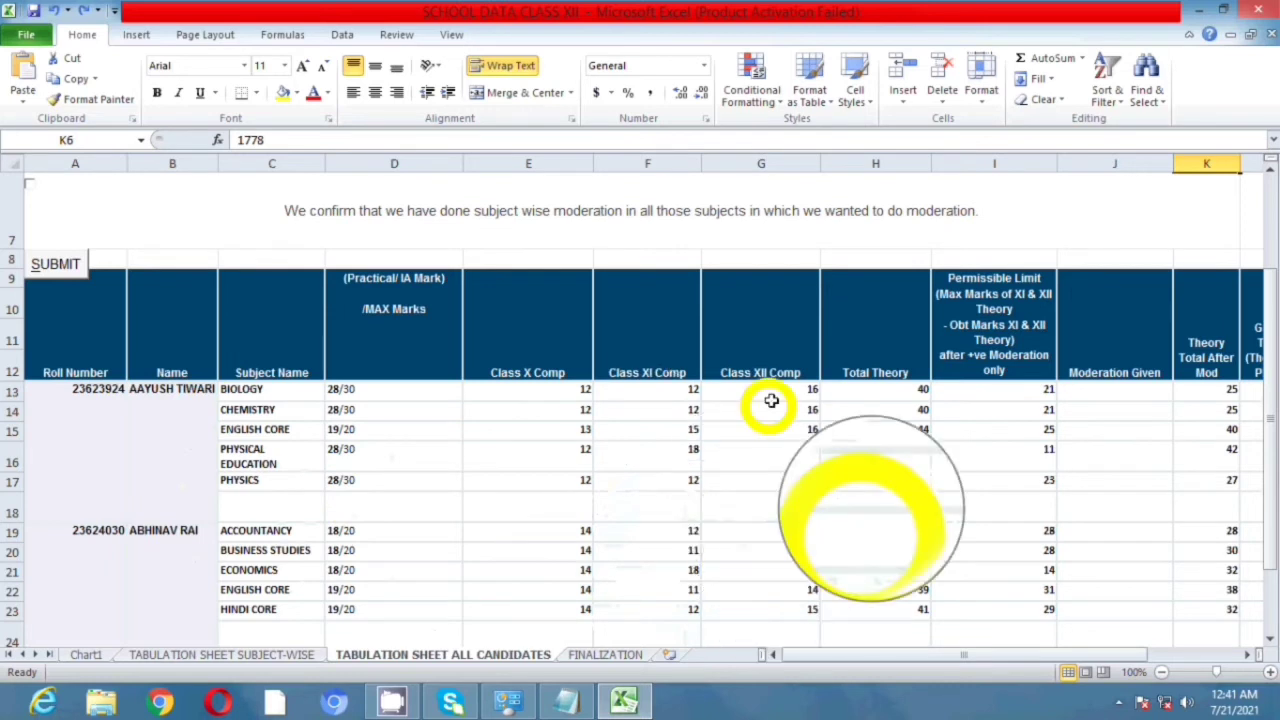
click(895, 389)
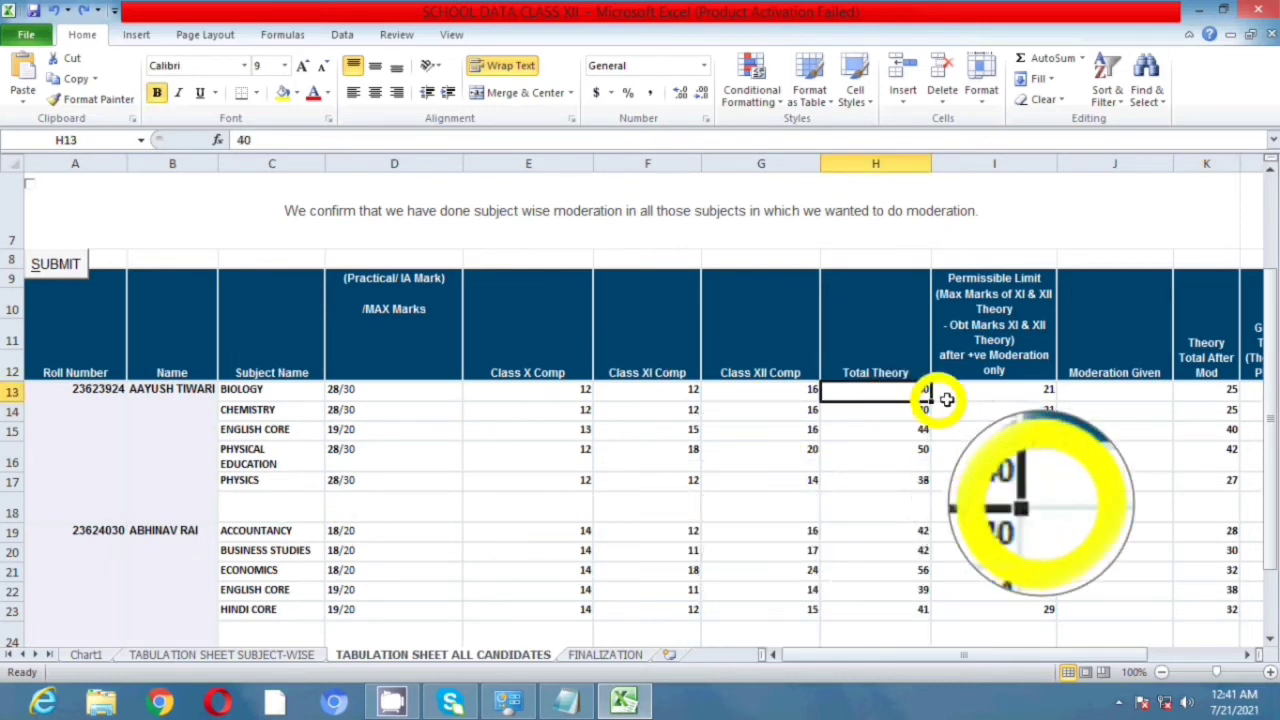
click(972, 392)
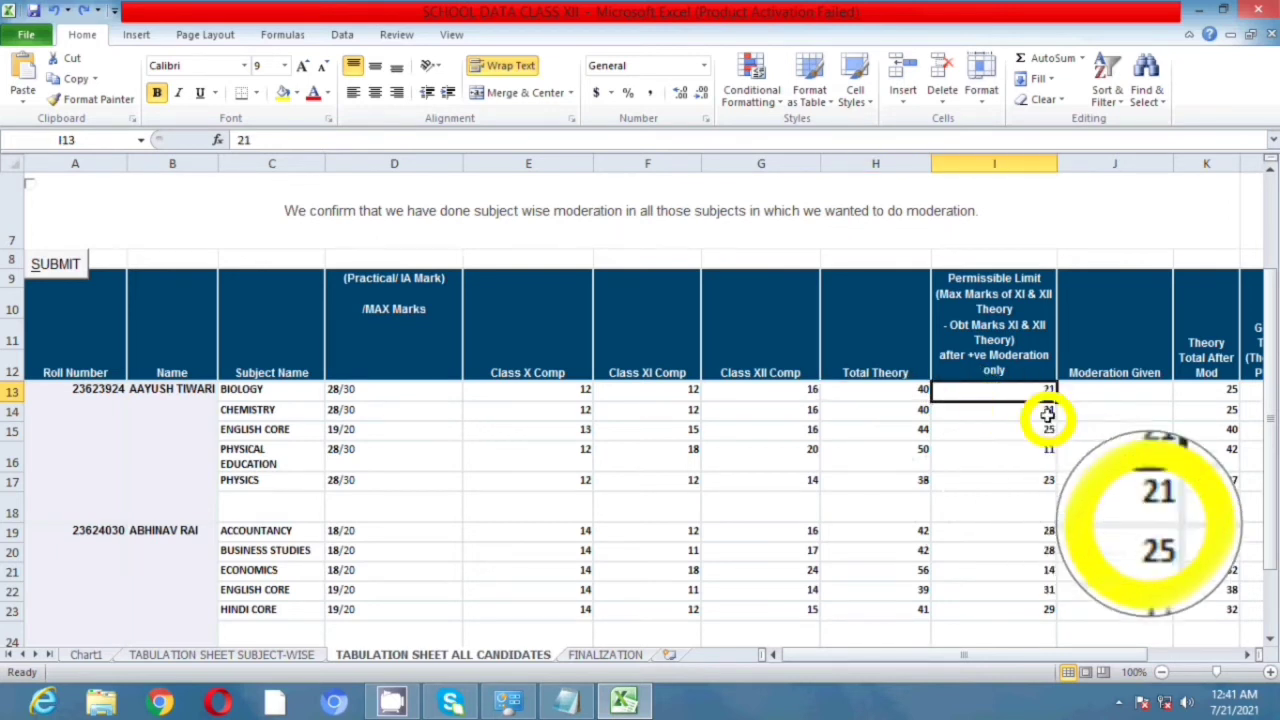
click(1102, 391)
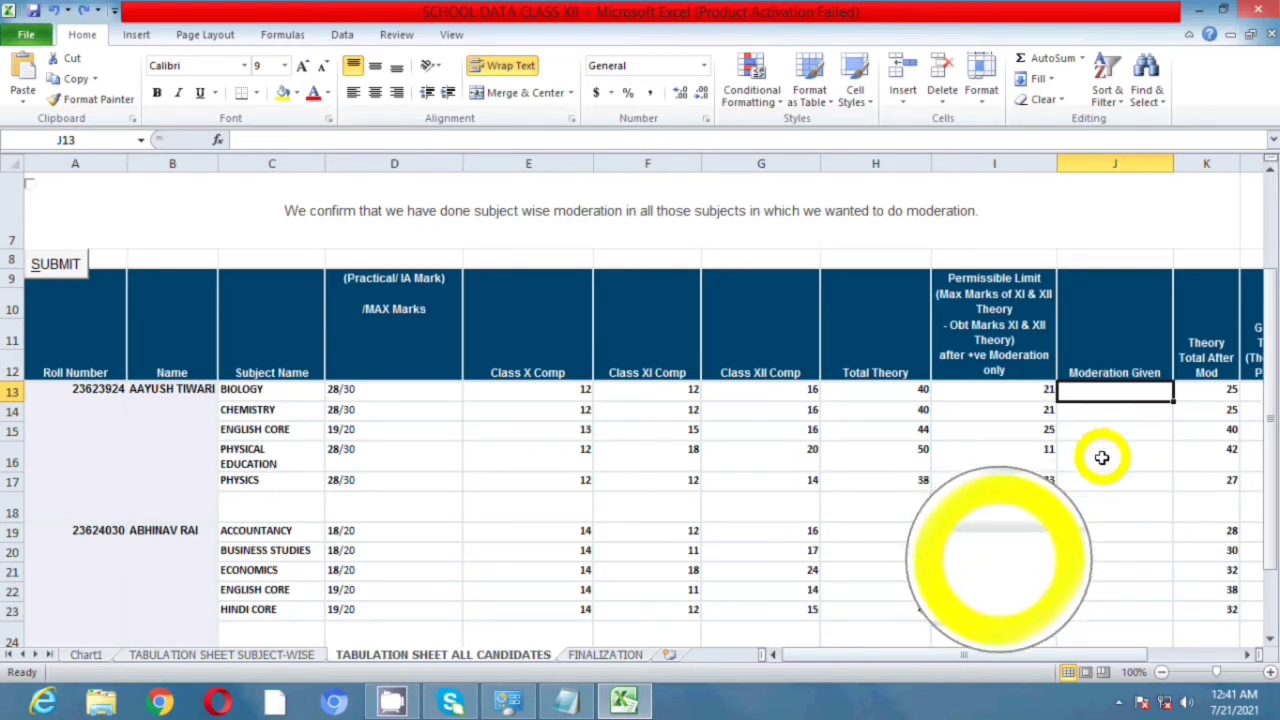
click(1088, 655)
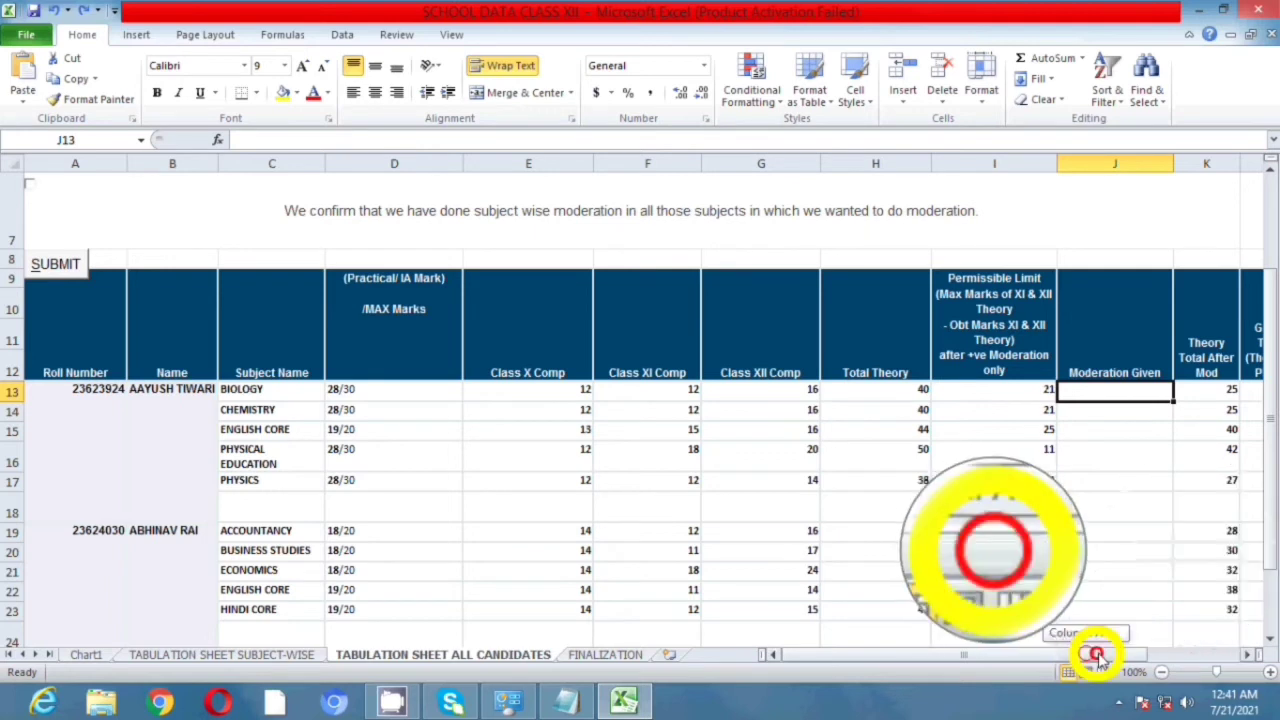
scroll(1094, 657, right, 1)
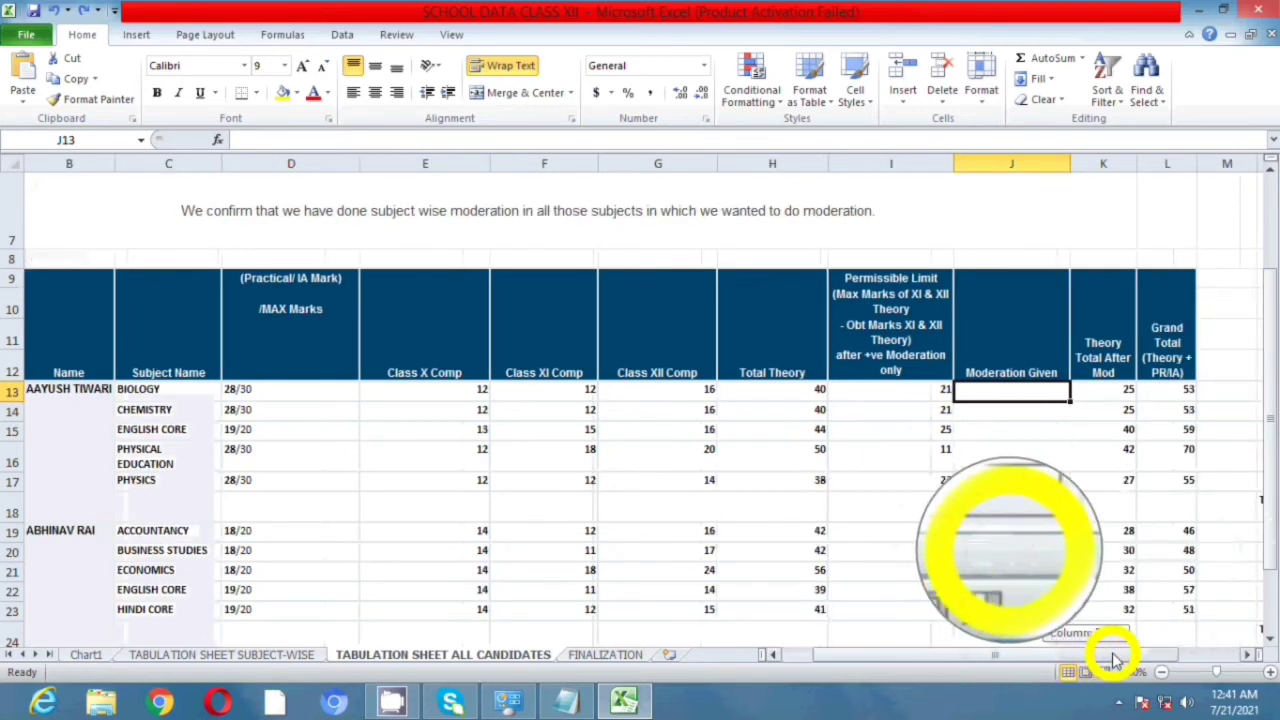
click(1112, 392)
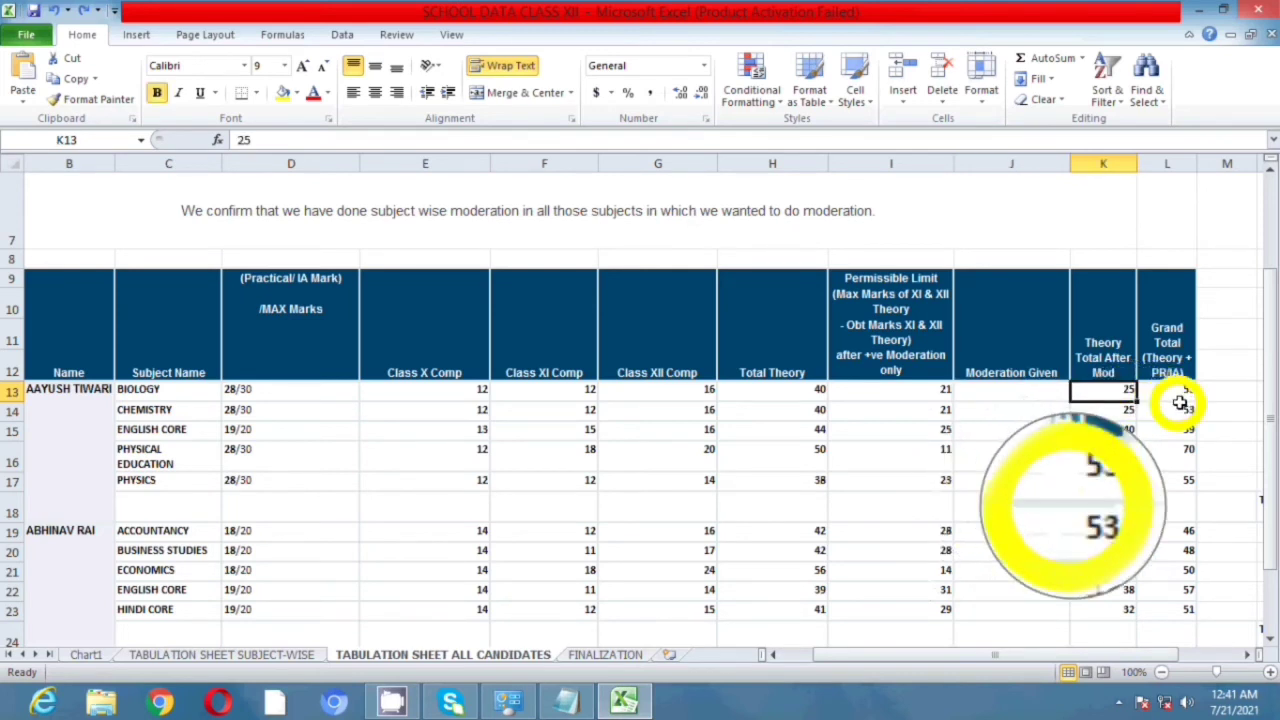
Enter -35 as the first candidate's Biology Moderation Given, replacing a trial entry of -25.
click(1012, 394)
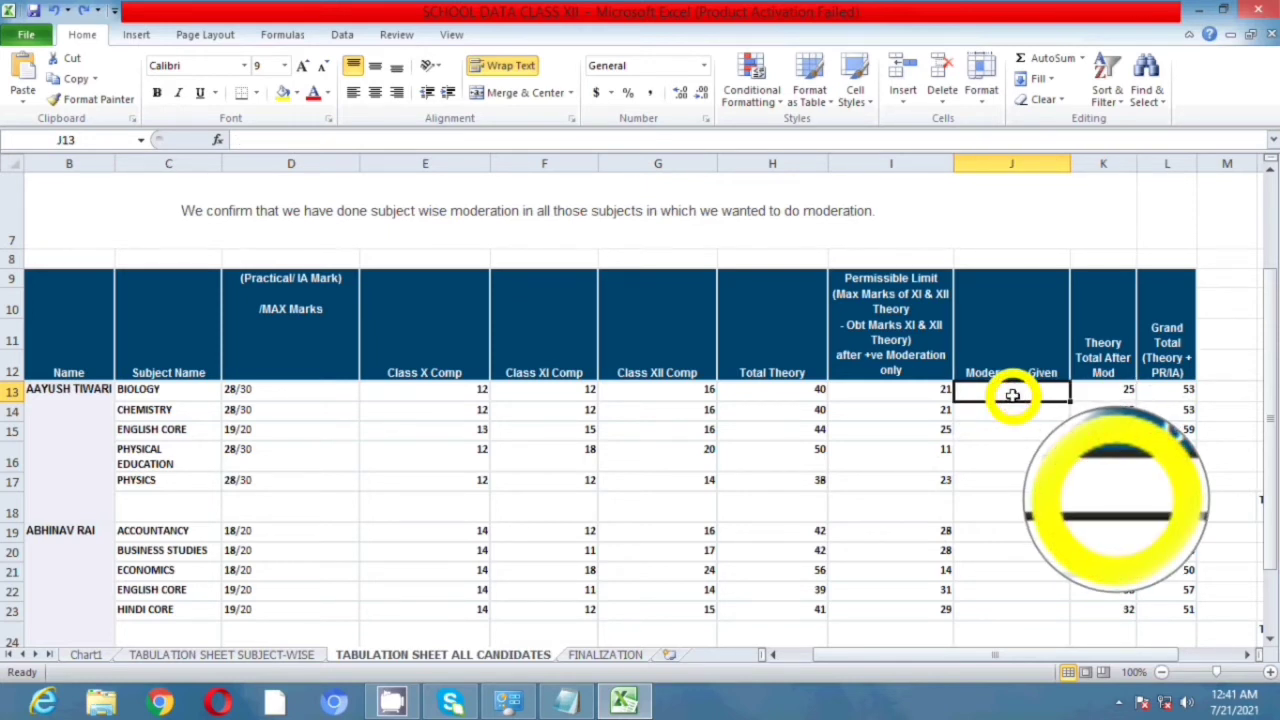
text(-25)
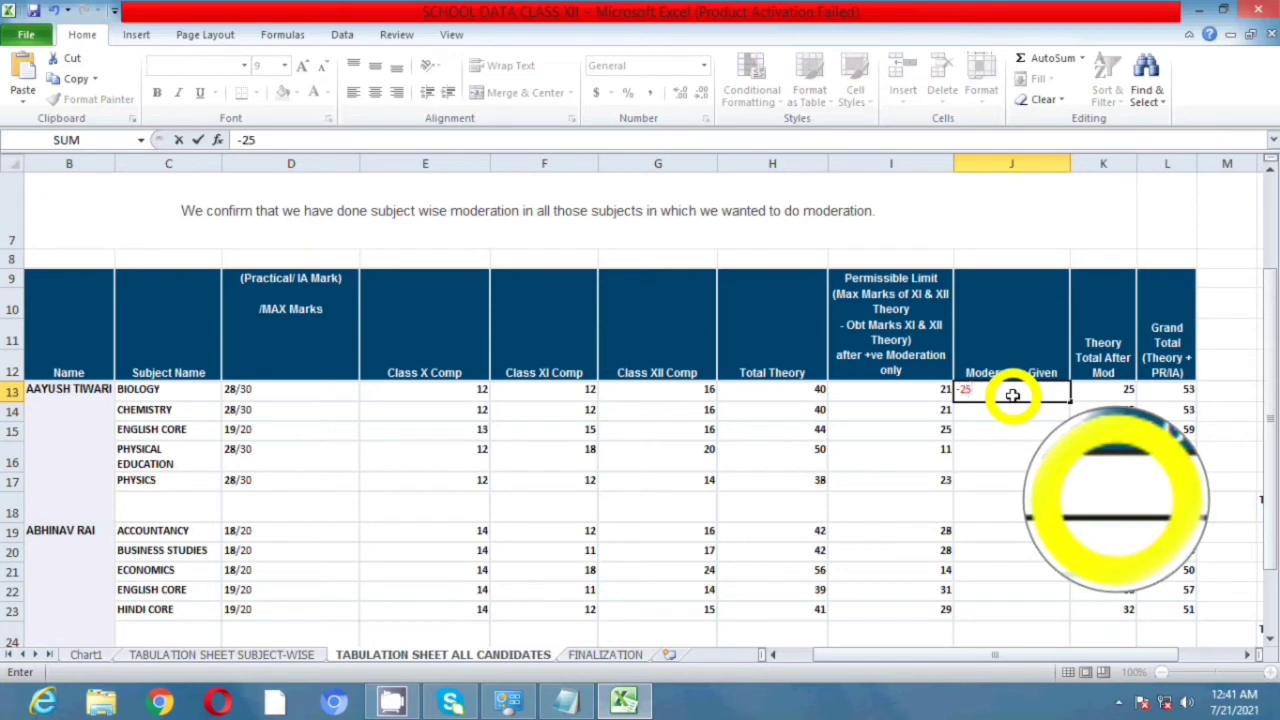
key(BackSpace)
key(BackSpace)
text(35)
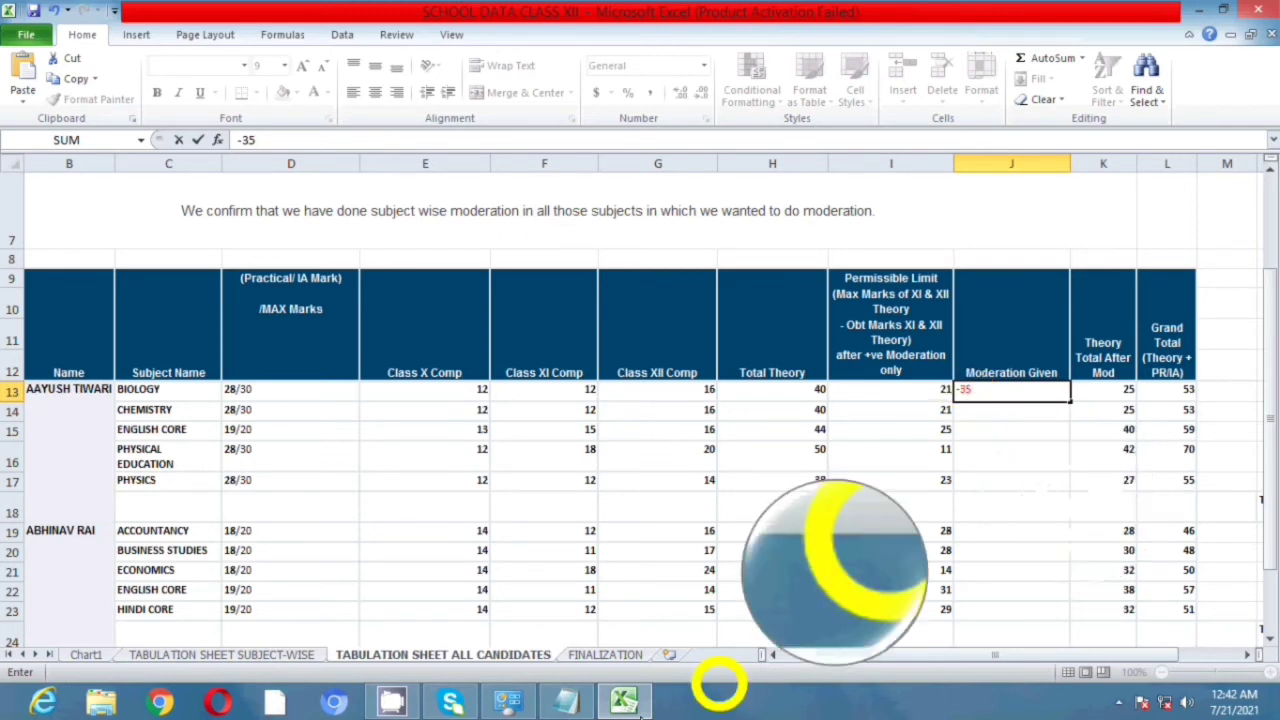
Review query 6, "MODERATION MEAN FOR FINALIZATION", in the Notepad list and return to the Excel workbook.
click(585, 705)
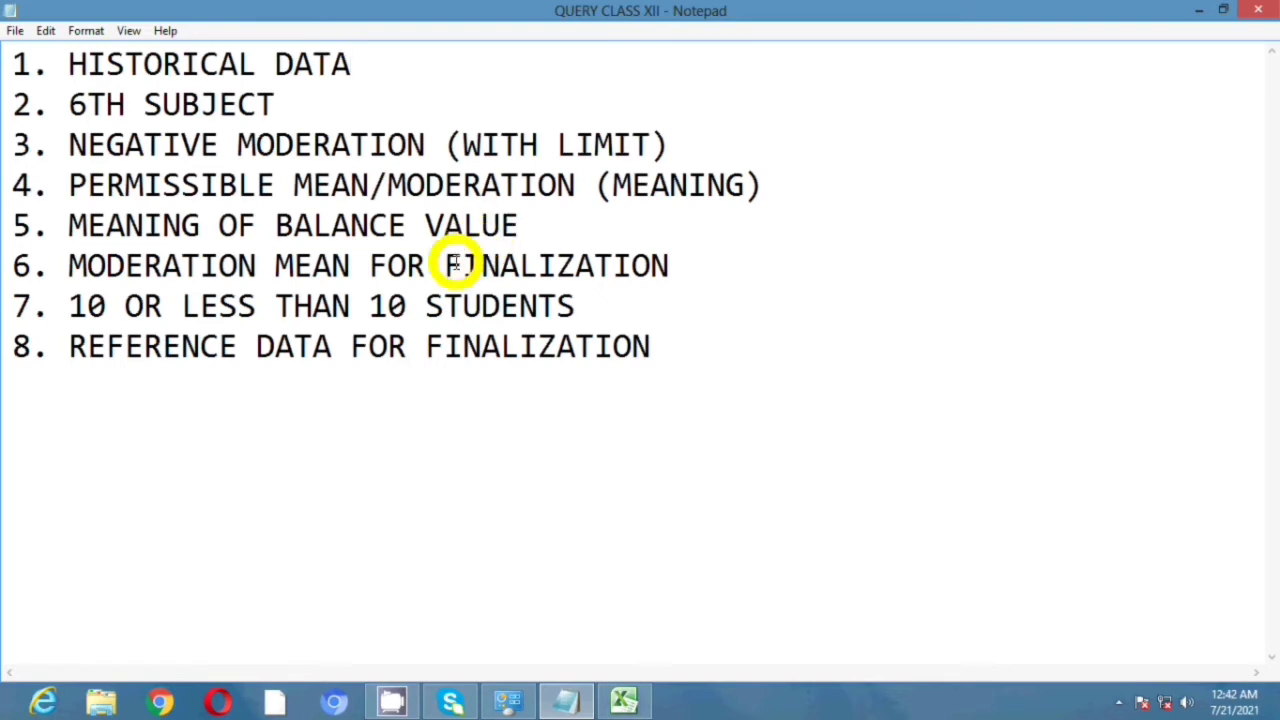
drag(444, 265, 668, 264)
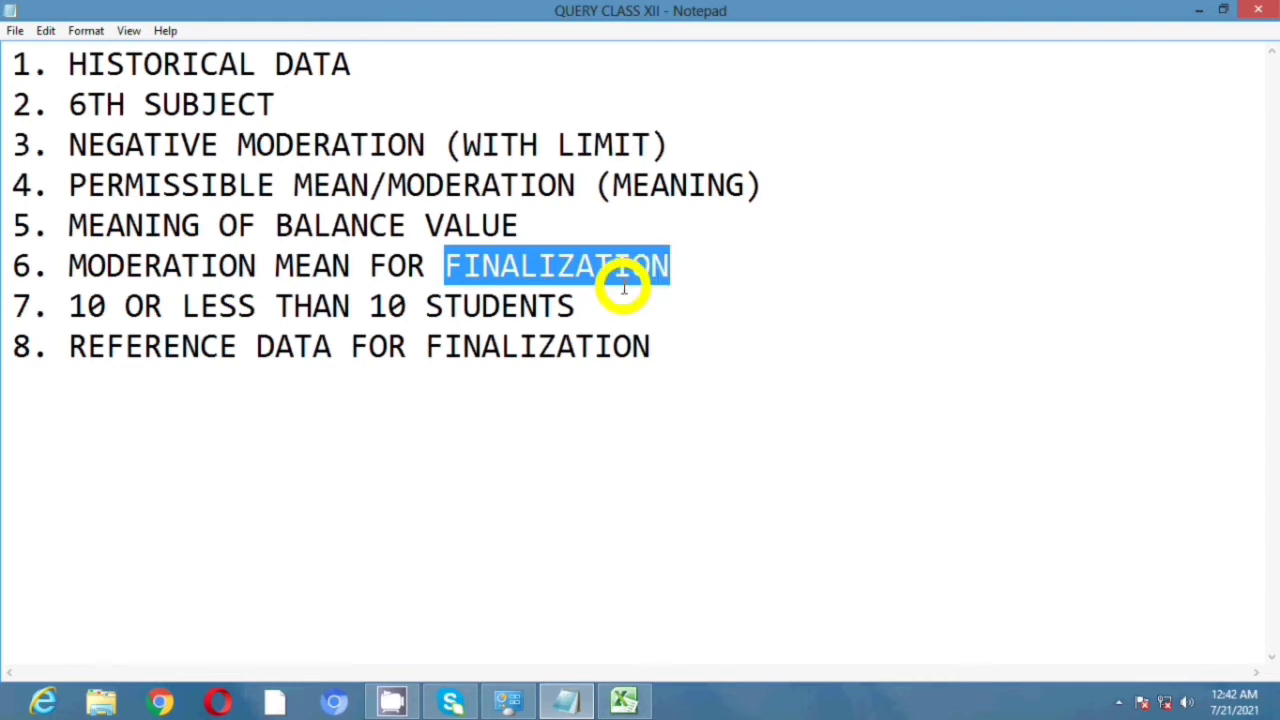
click(445, 266)
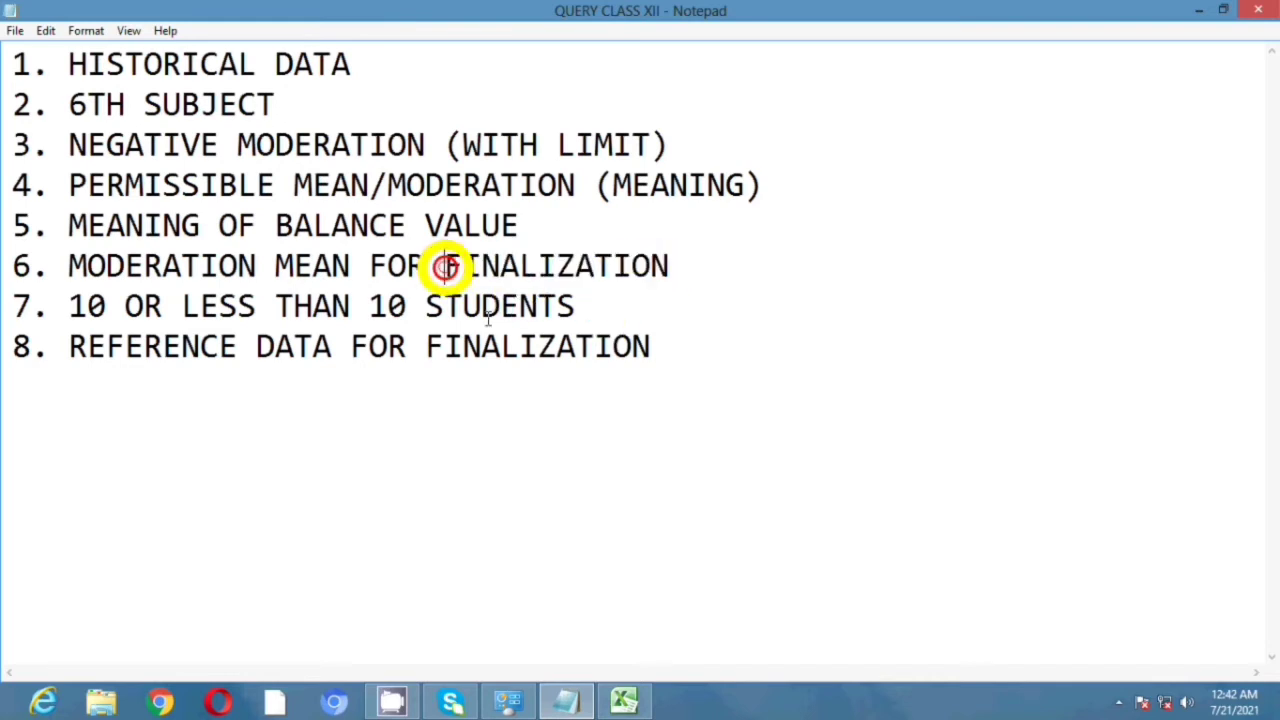
click(627, 702)
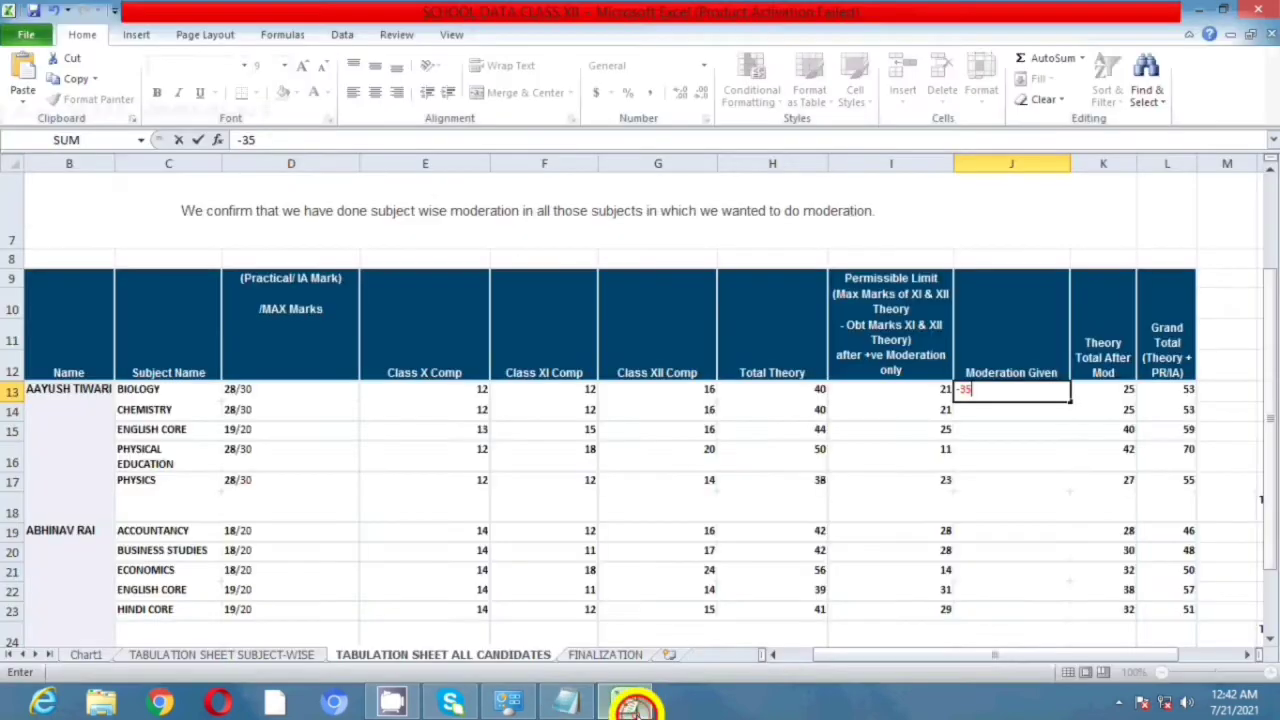
Examine the reference percentage table for the higher bracket of marks, from 95% to 100%, on the FINALIZATION sheet.
click(605, 655)
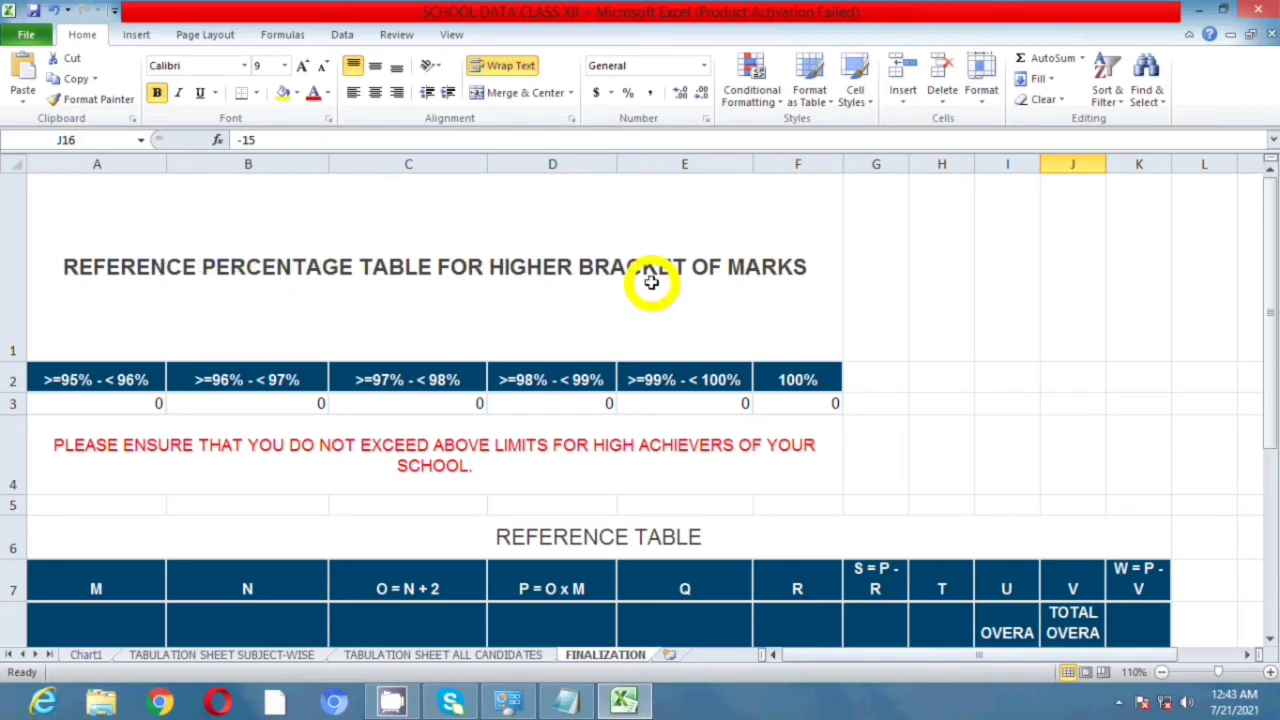
click(100, 380)
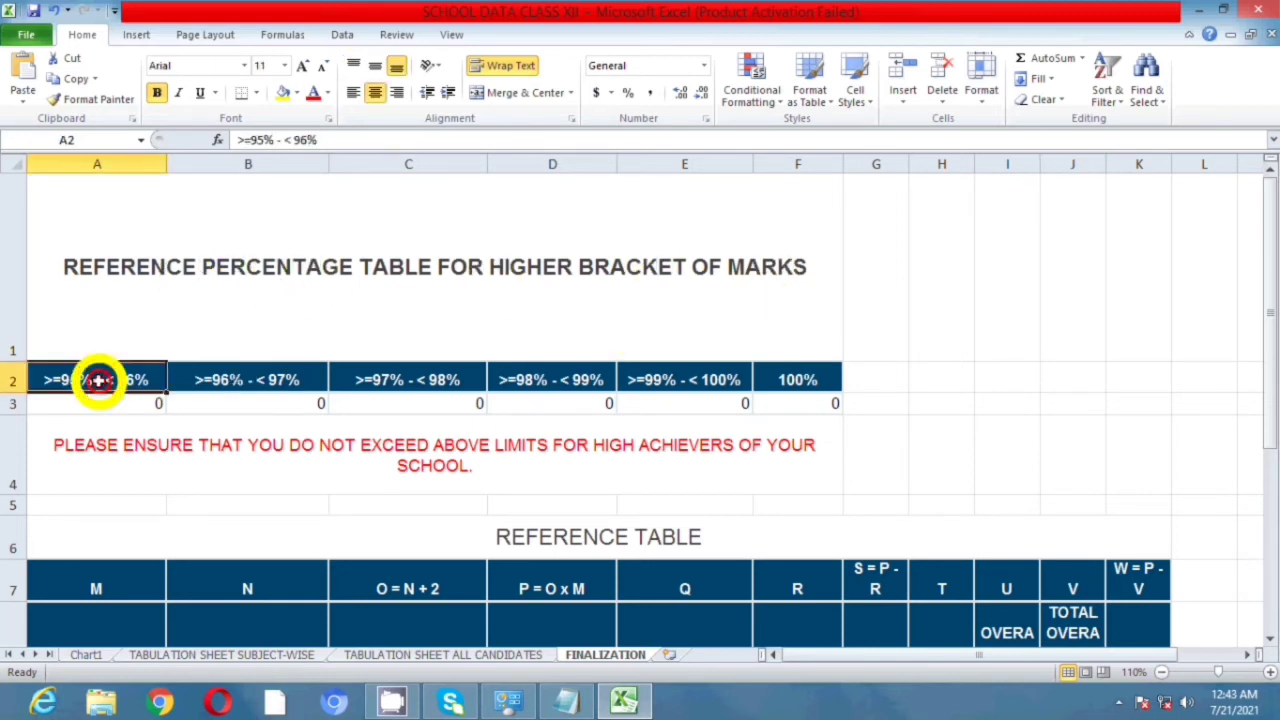
click(812, 382)
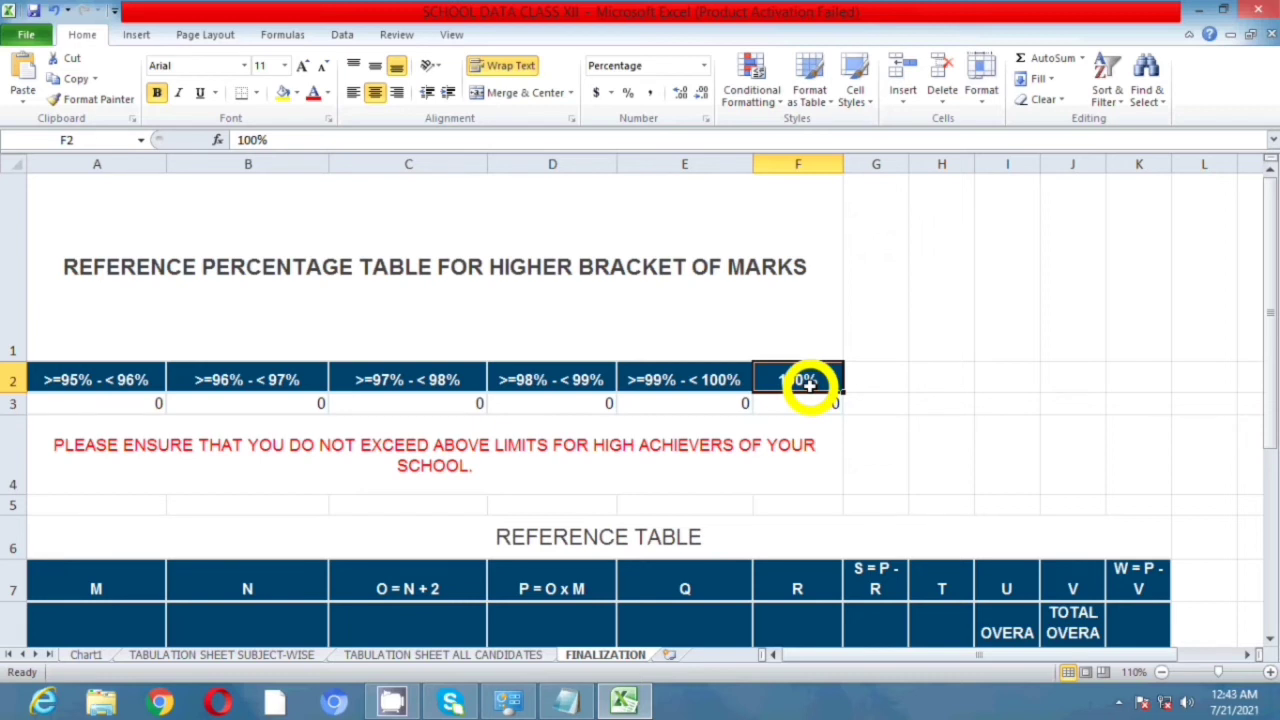
click(128, 401)
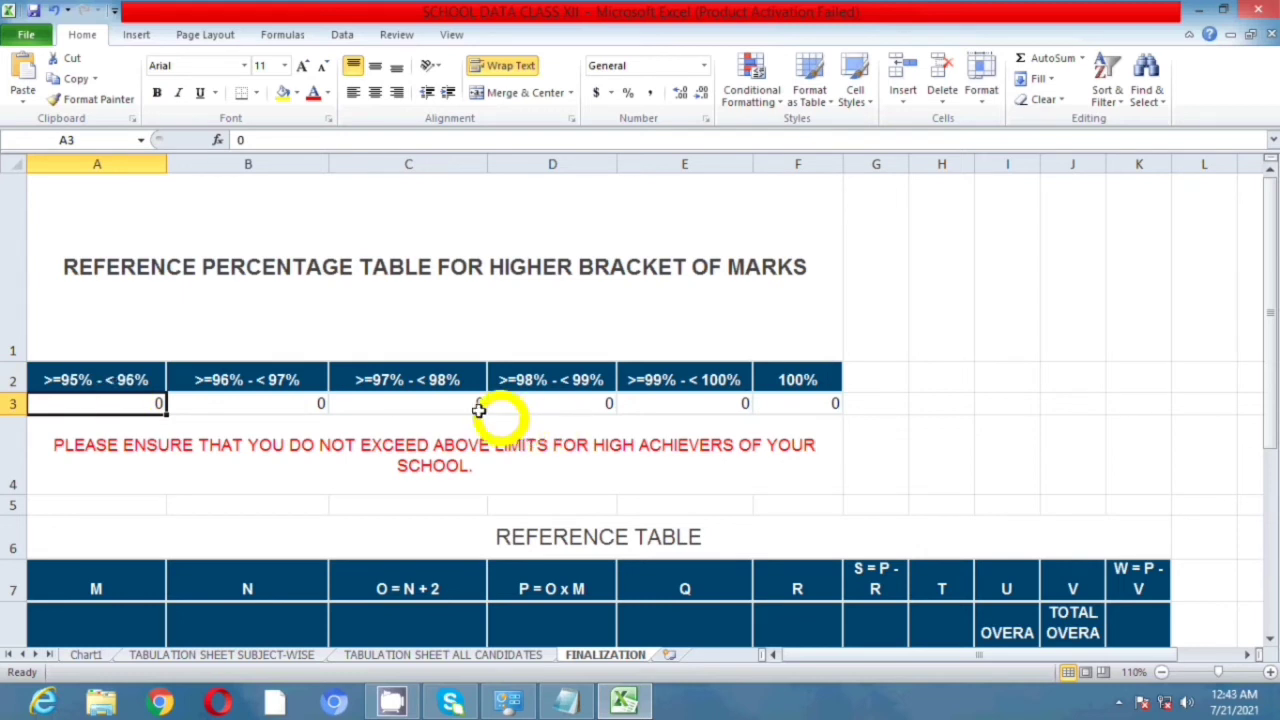
click(429, 403)
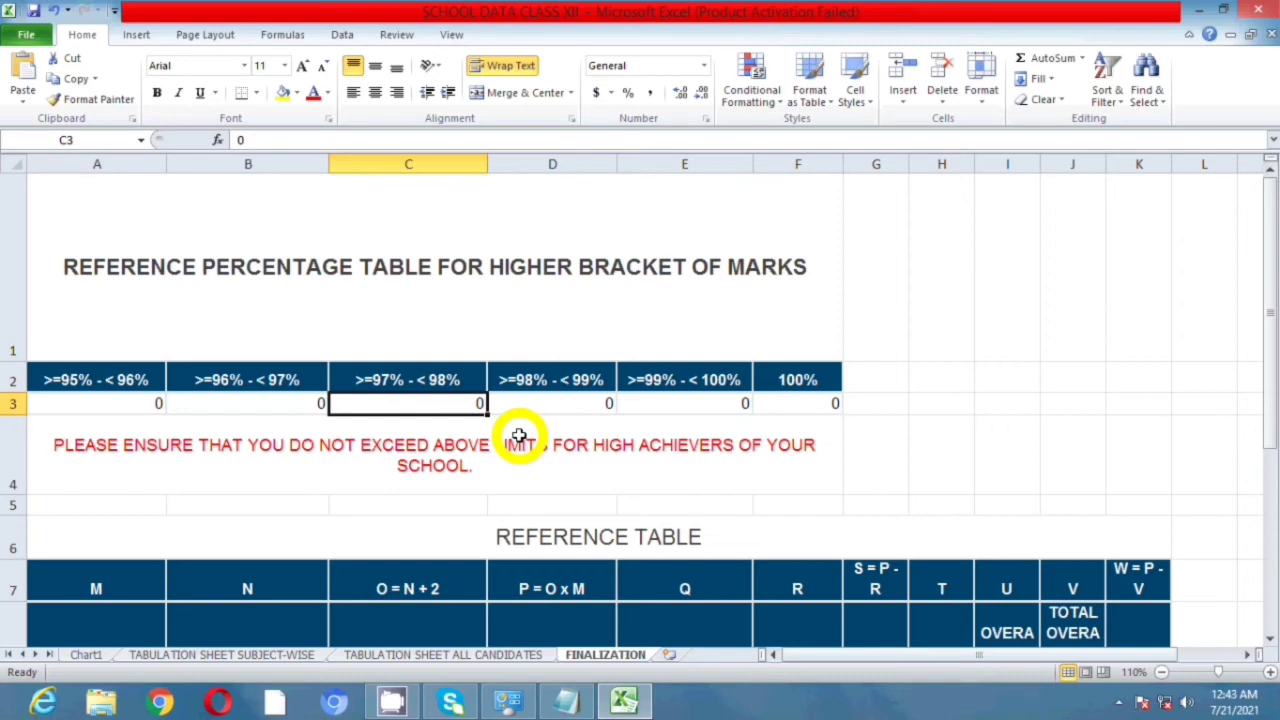
Enter 2 for the >=97% - < 98% bracket and 1 for the >=95% - < 96% bracket on the FINALIZATION sheet.
text(2)
key(Return)
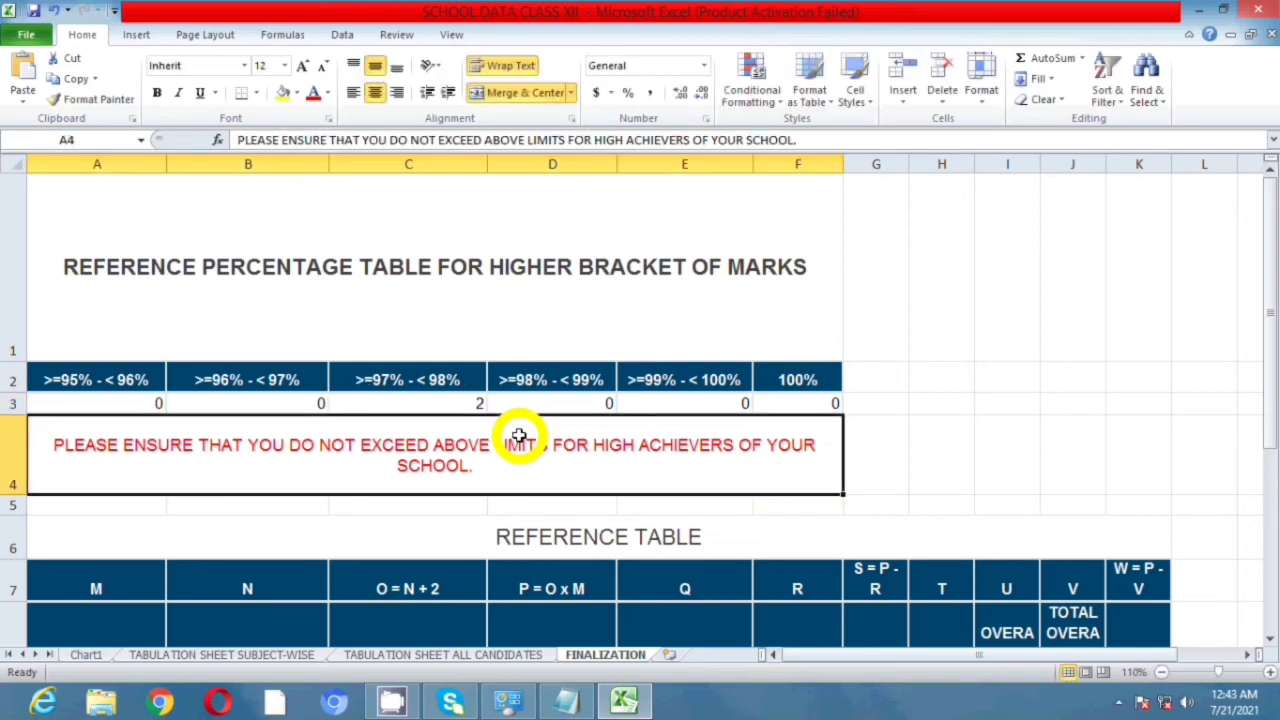
key(Up)
key(Left)
key(Left)
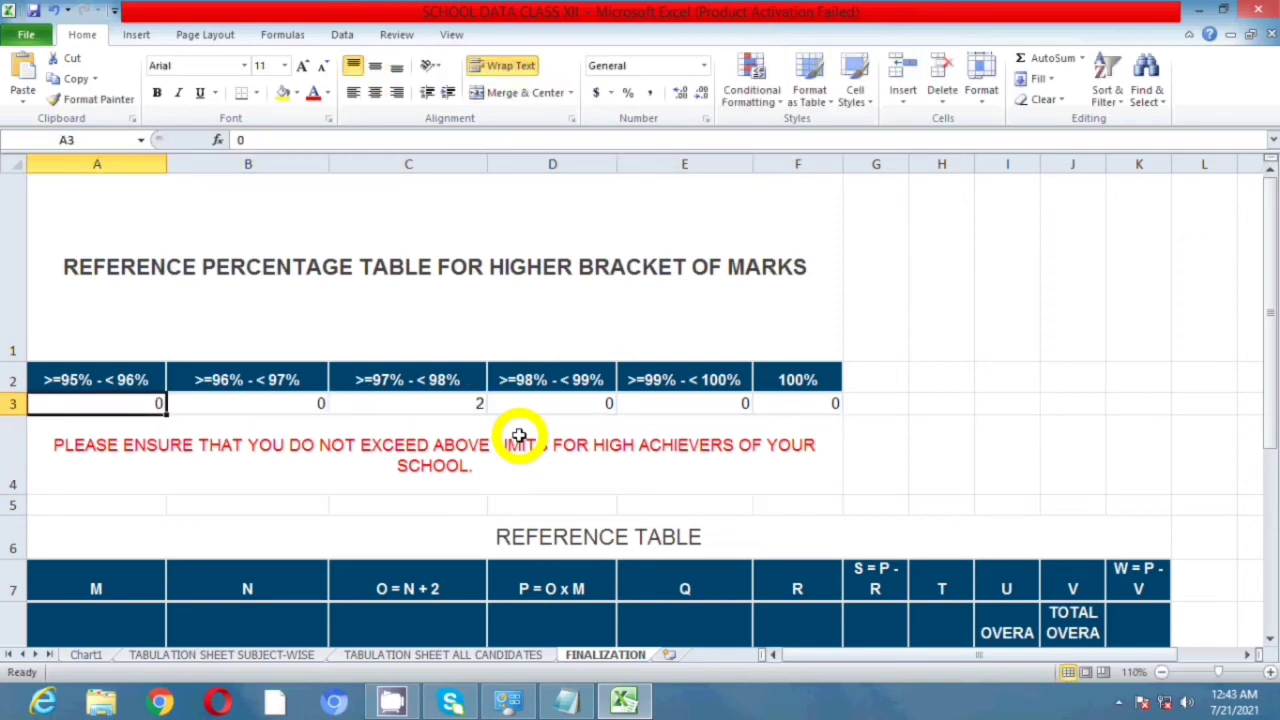
text(1)
key(Return)
key(Up)
Check the candidates' Total Marks and the Grand Total (Theory + PR/IA) column in the all-candidates sheet against the FINALIZATION bracket limits.
click(462, 654)
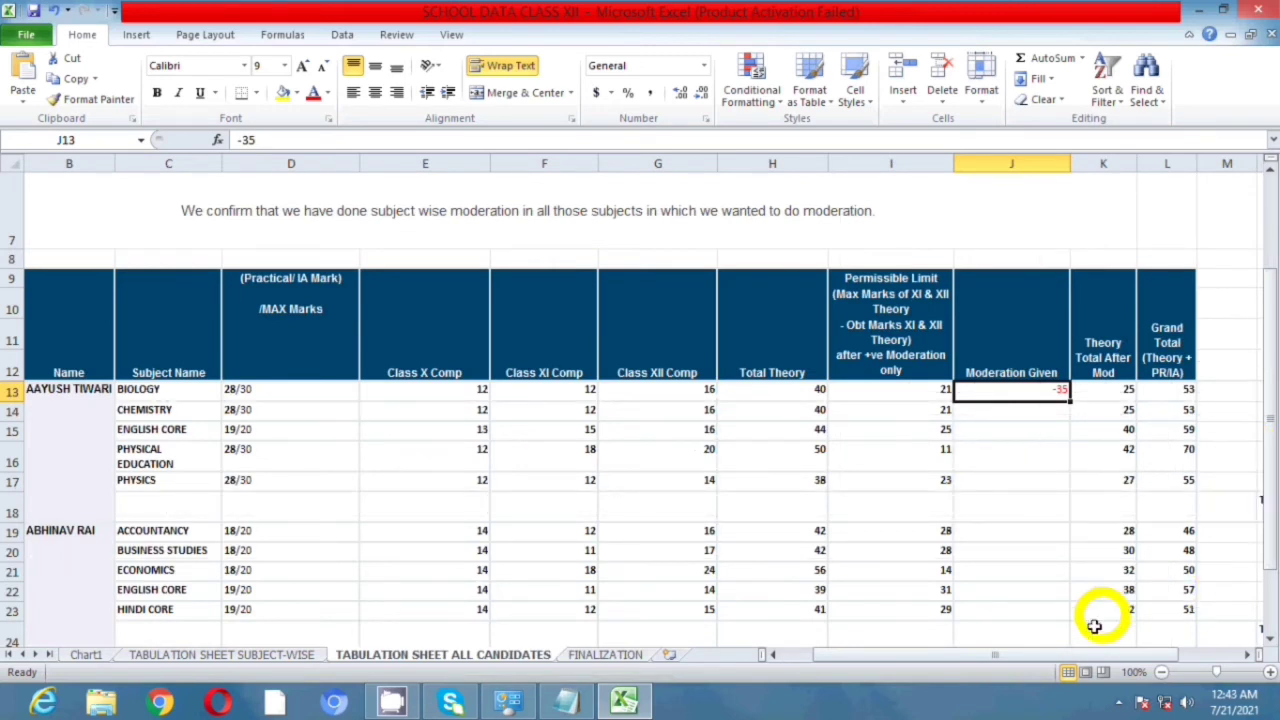
drag(1075, 655, 1212, 656)
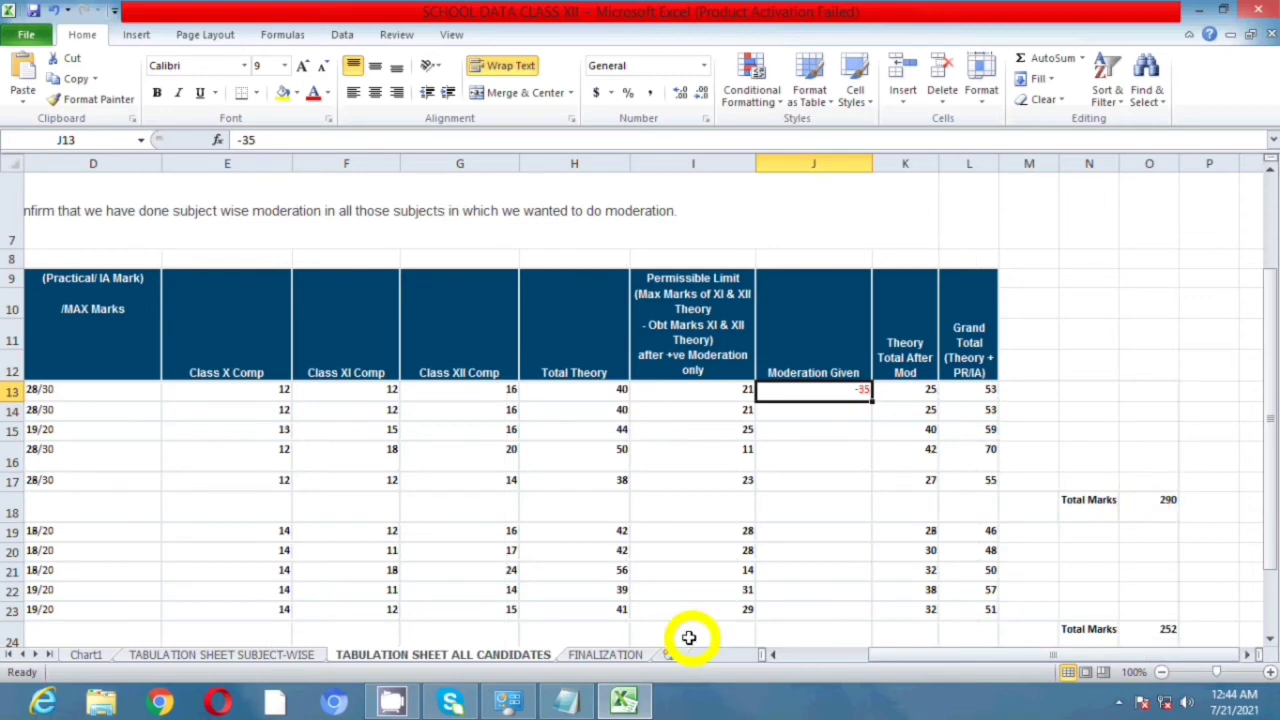
click(620, 655)
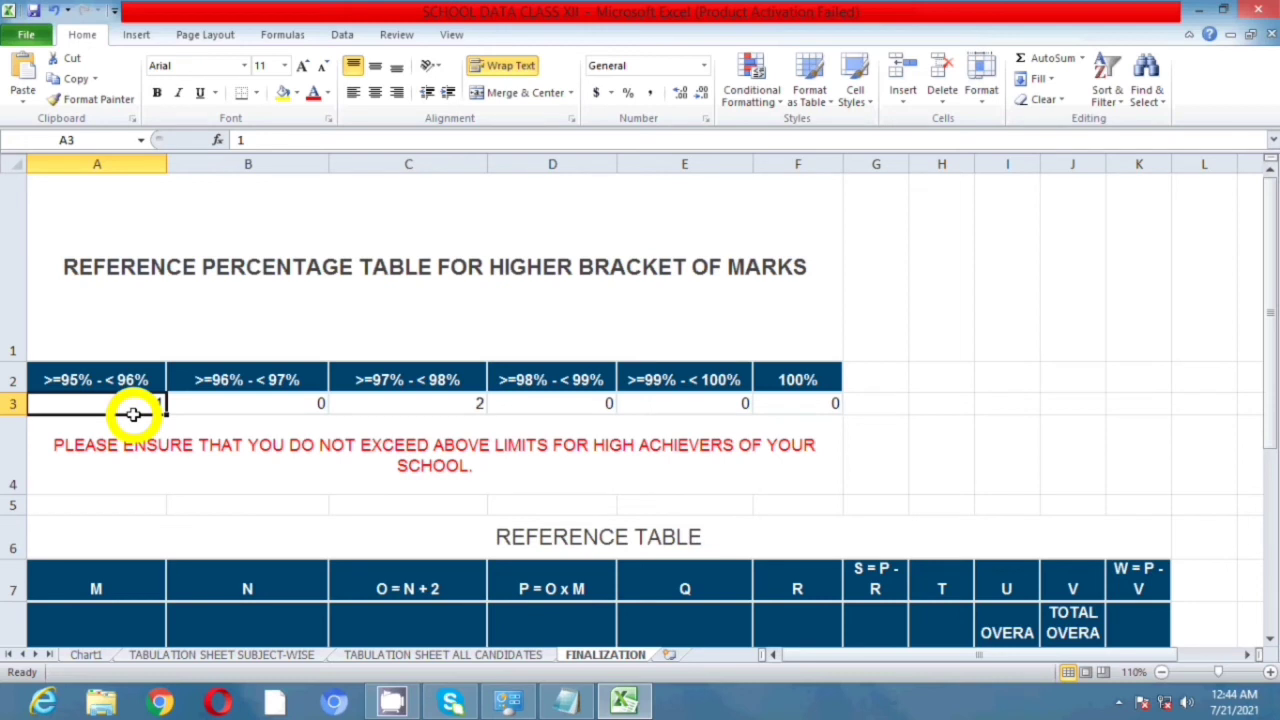
click(537, 654)
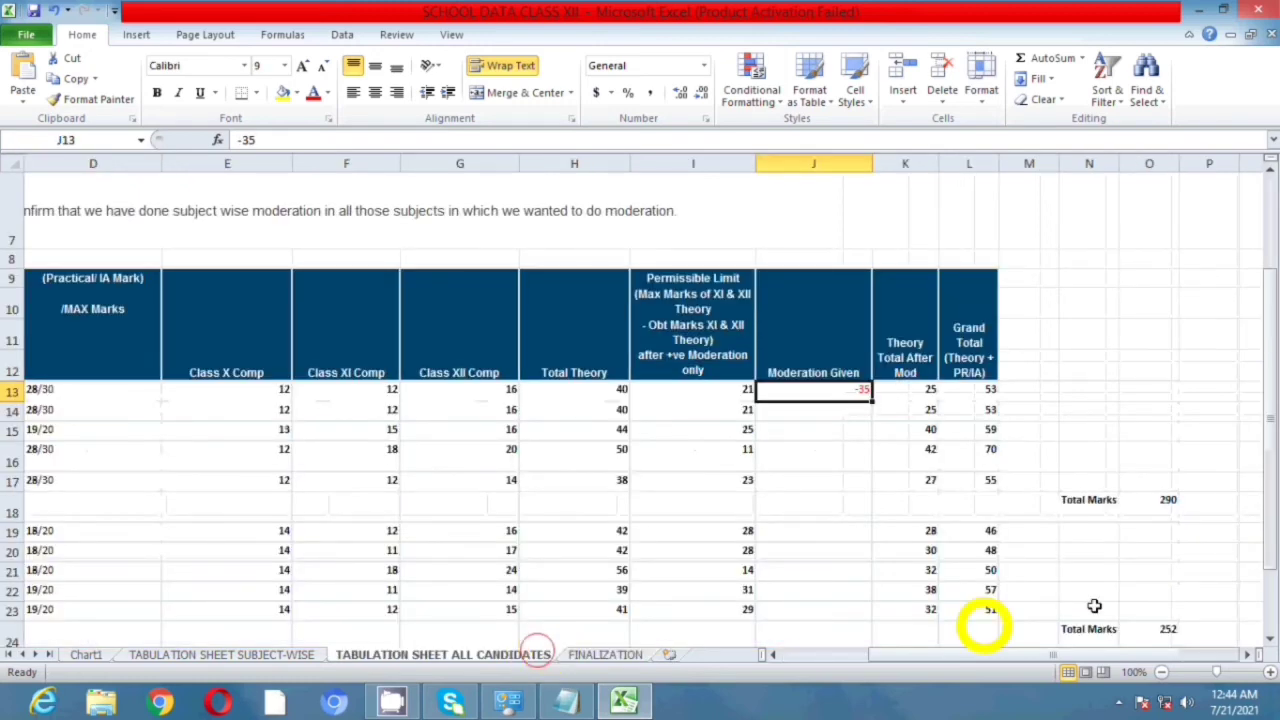
click(1136, 508)
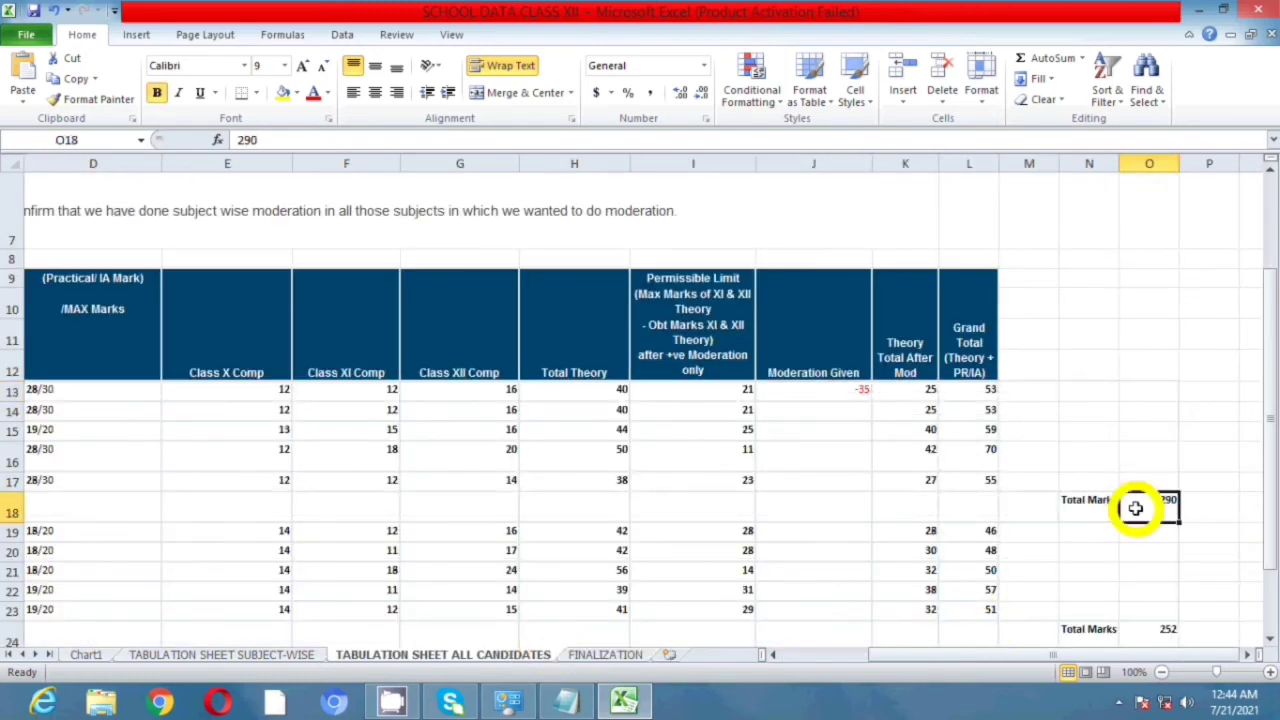
click(977, 358)
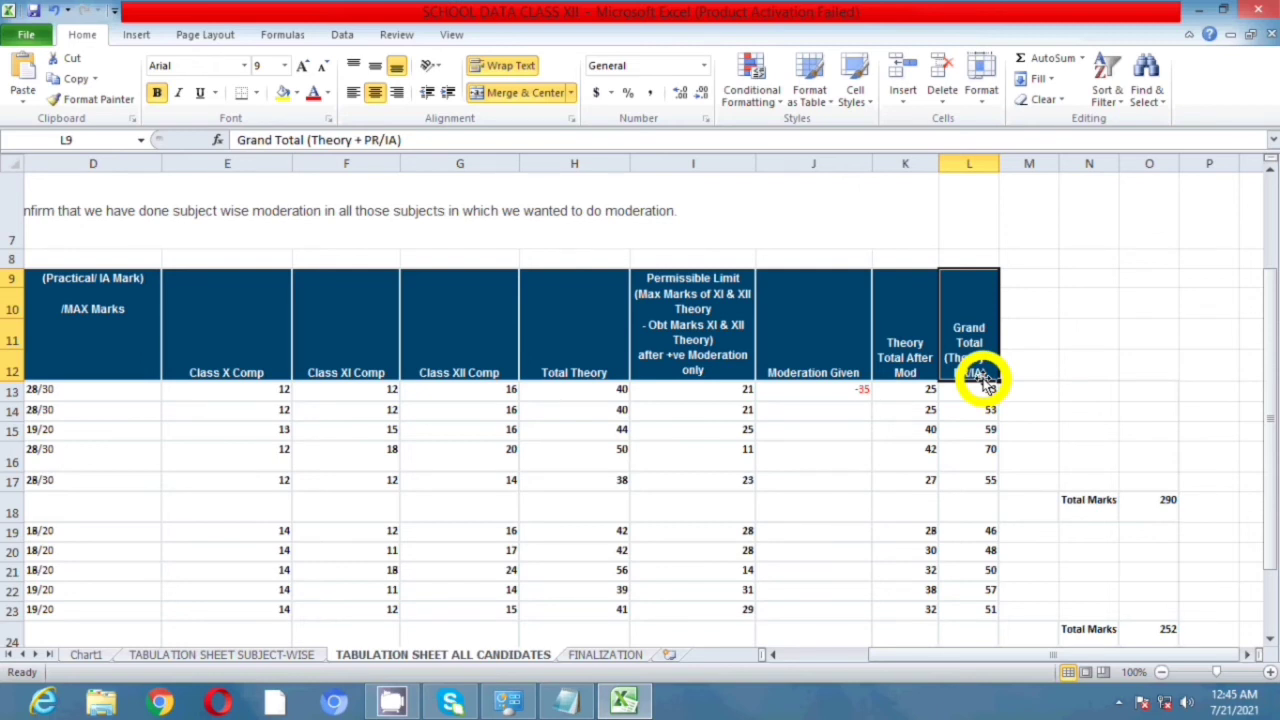
Examine the FINALIZATION sheet's high-achiever limit note and its reference table's Total Overall Marks, Overall Mean and Total Overall Marks After Moderation.
click(612, 654)
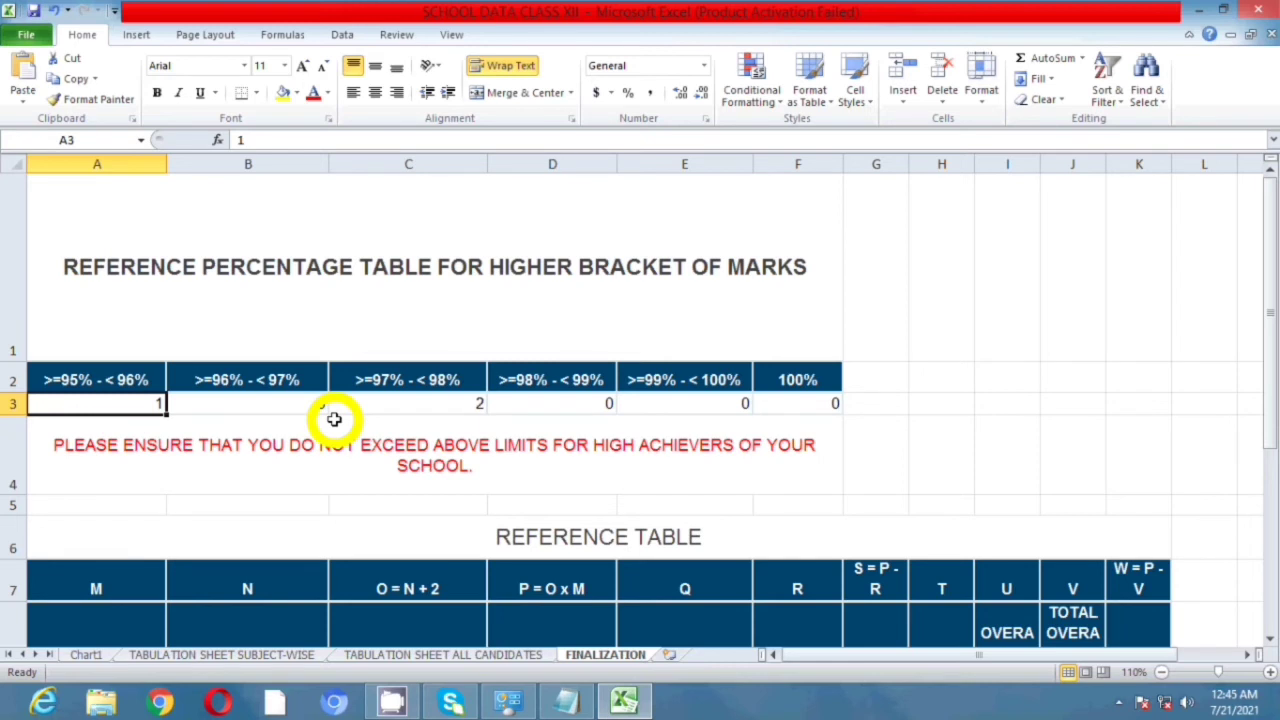
click(158, 450)
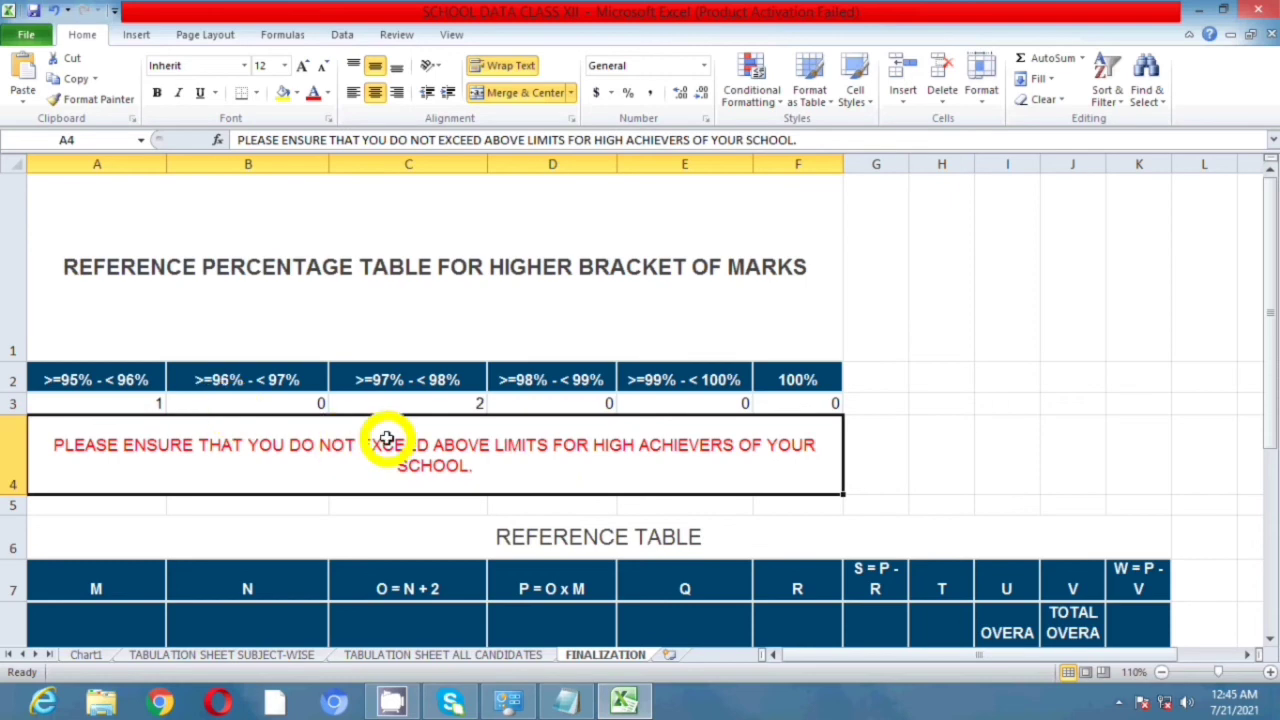
scroll(394, 471, down, 2)
scroll(394, 471, up, 1)
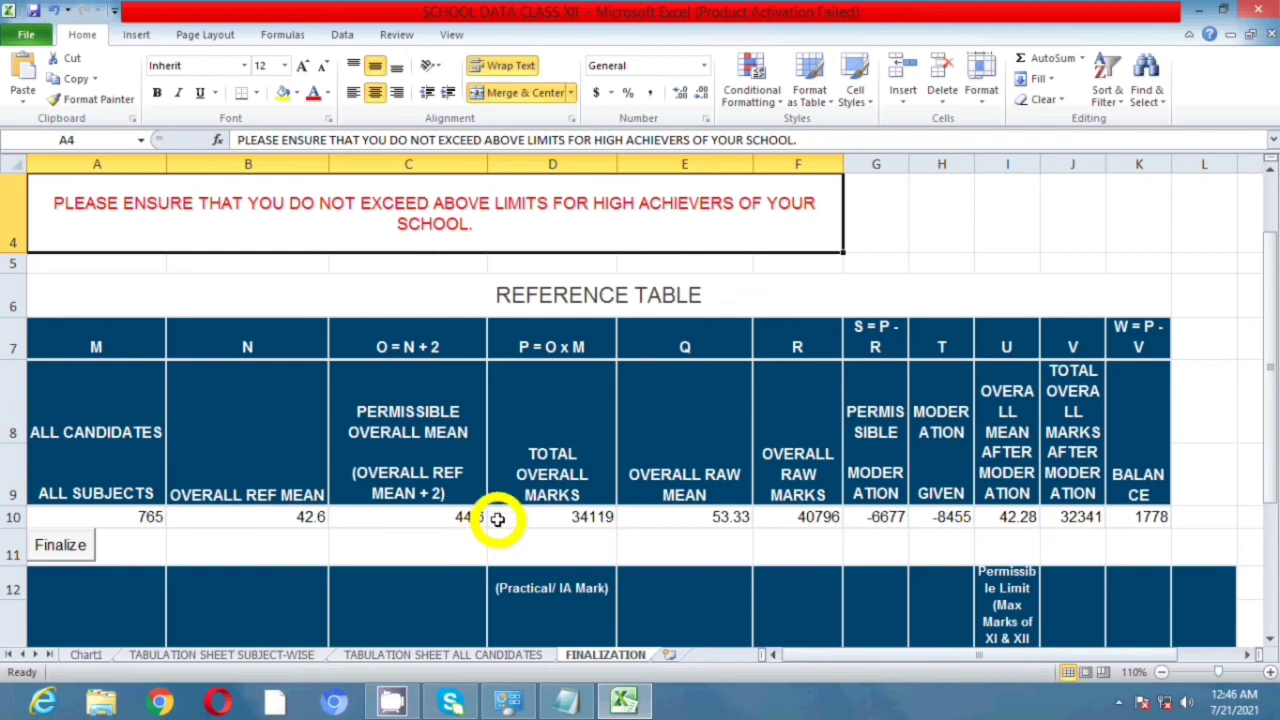
click(594, 517)
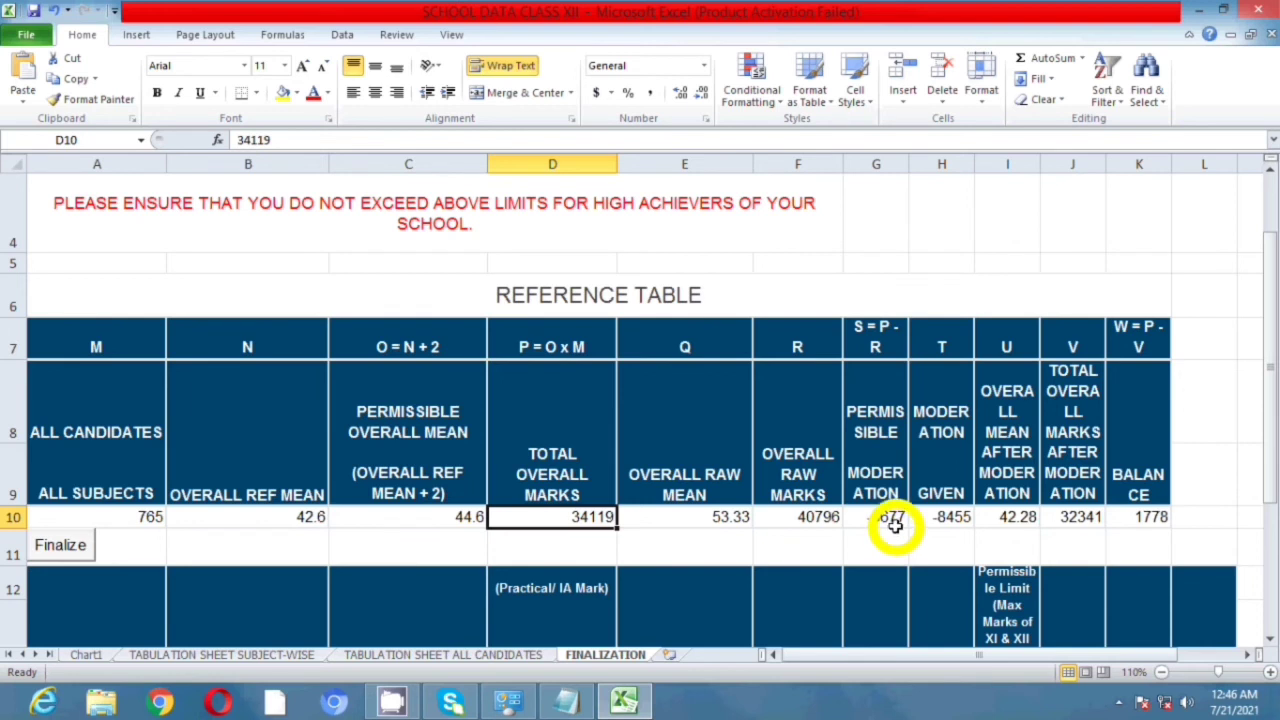
click(1028, 518)
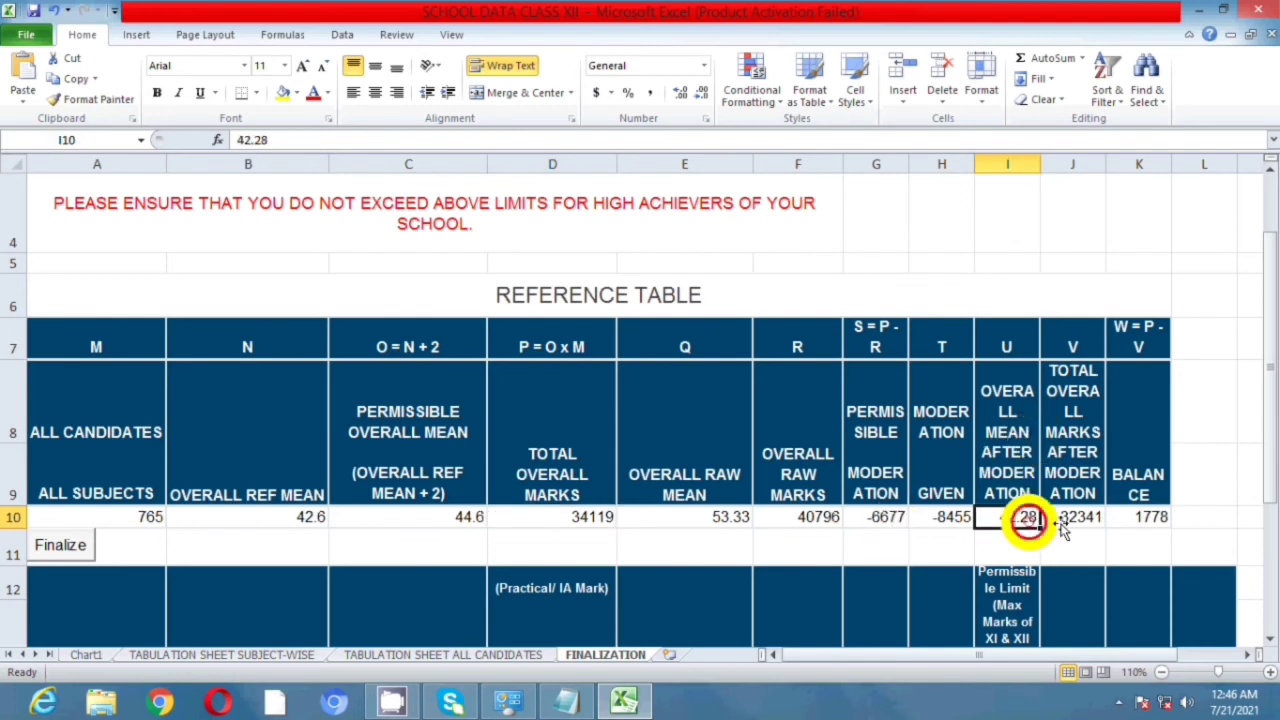
click(1074, 520)
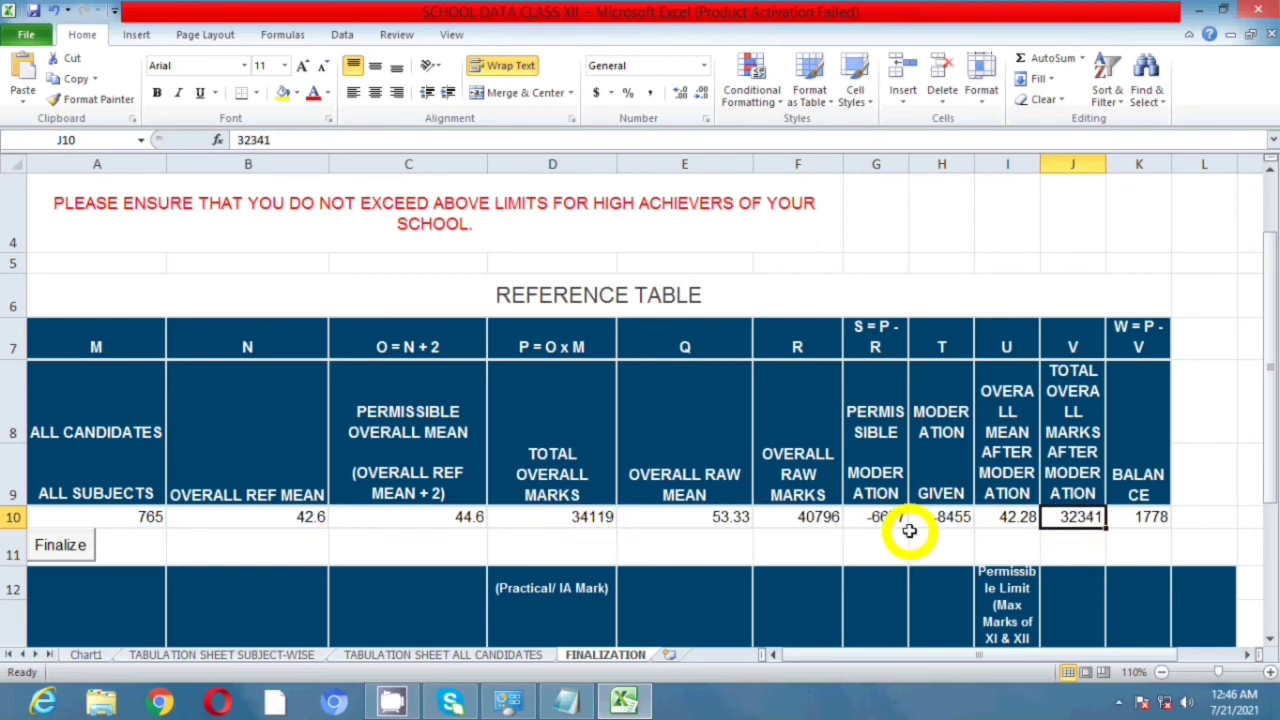
Set the Balance value in the FINALIZATION reference table to 0.
click(1165, 522)
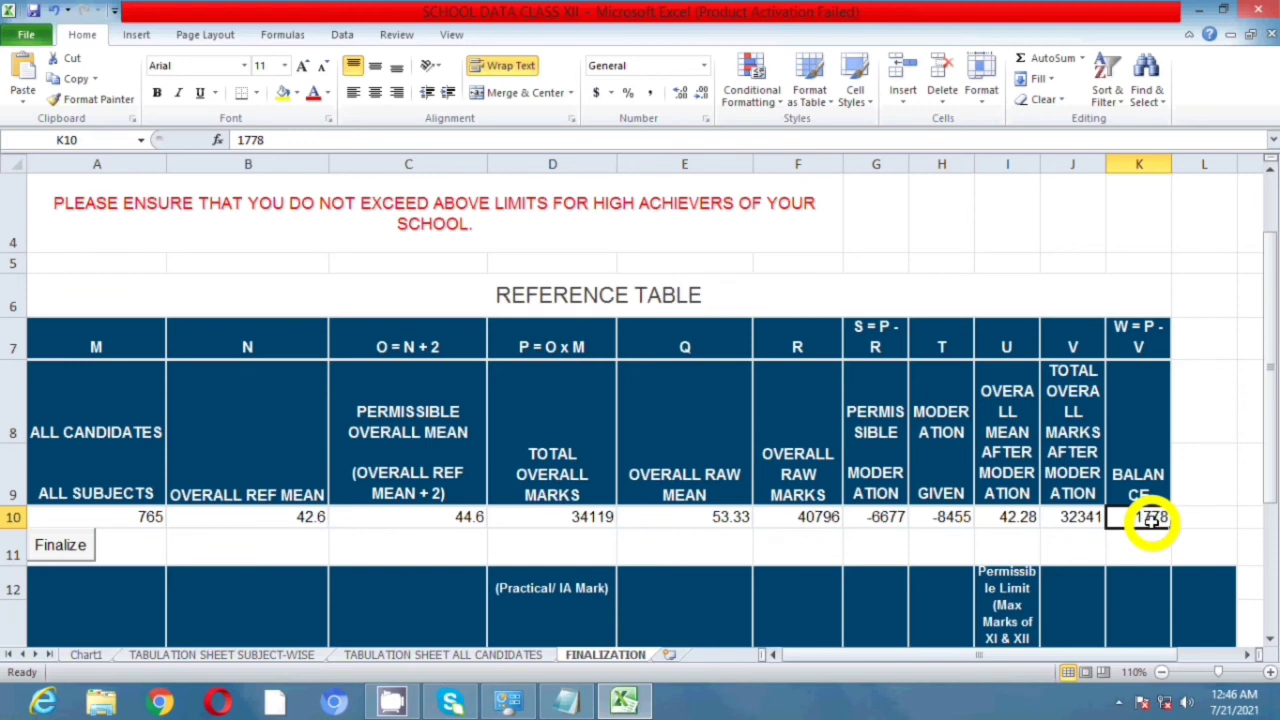
text(0)
key(Return)
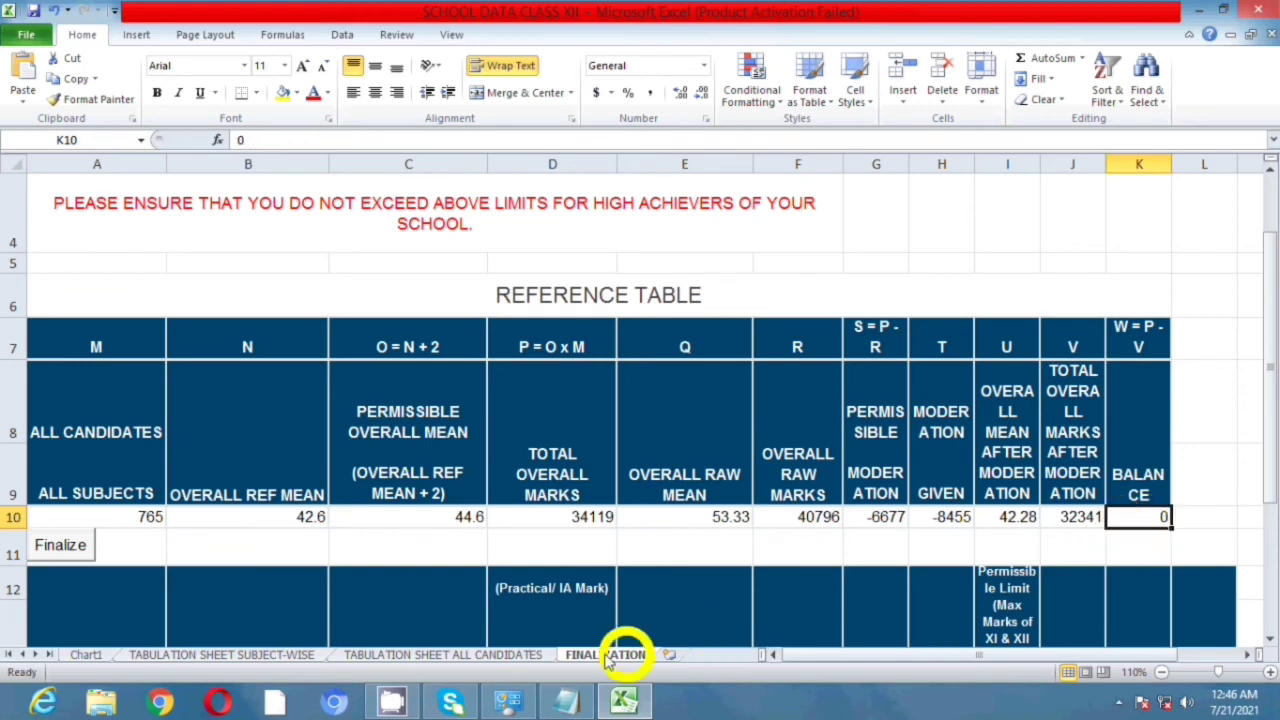
Compare the Balance values in the reference tables of the subject-wise and all-candidates tabulation sheets.
click(210, 655)
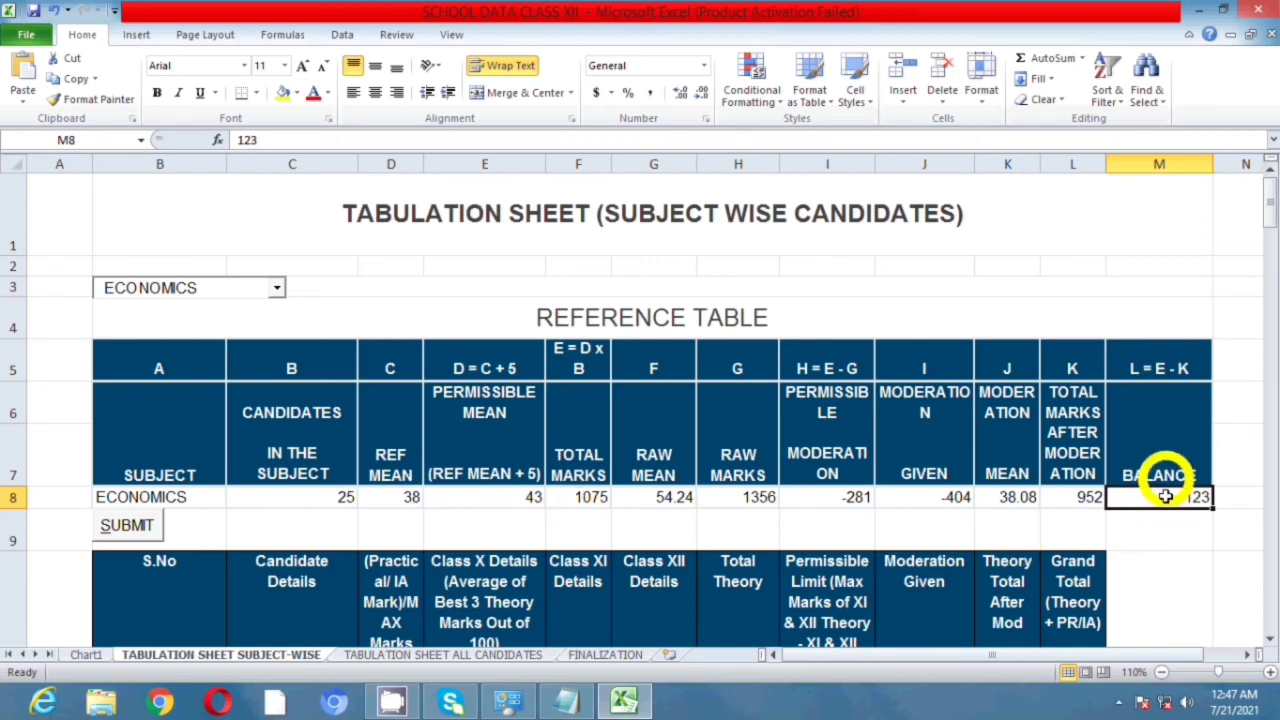
click(512, 656)
scroll(600, 520, up, 2)
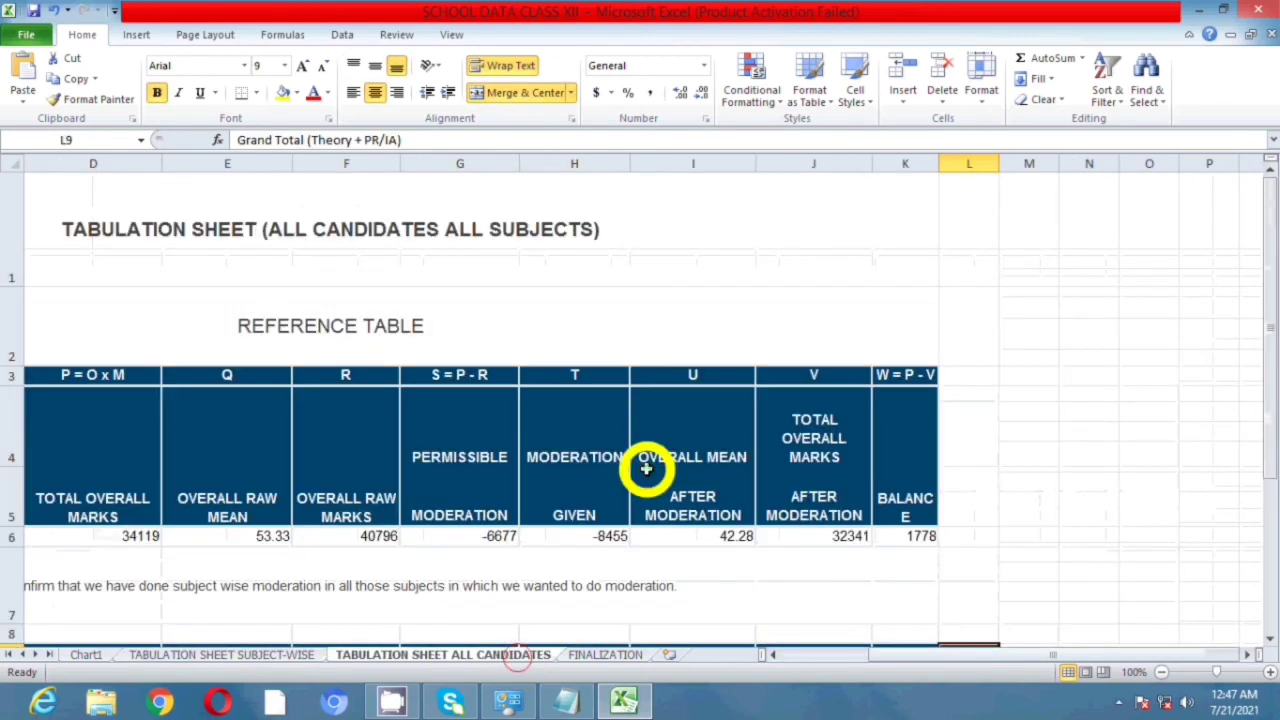
scroll(646, 468, down, 1)
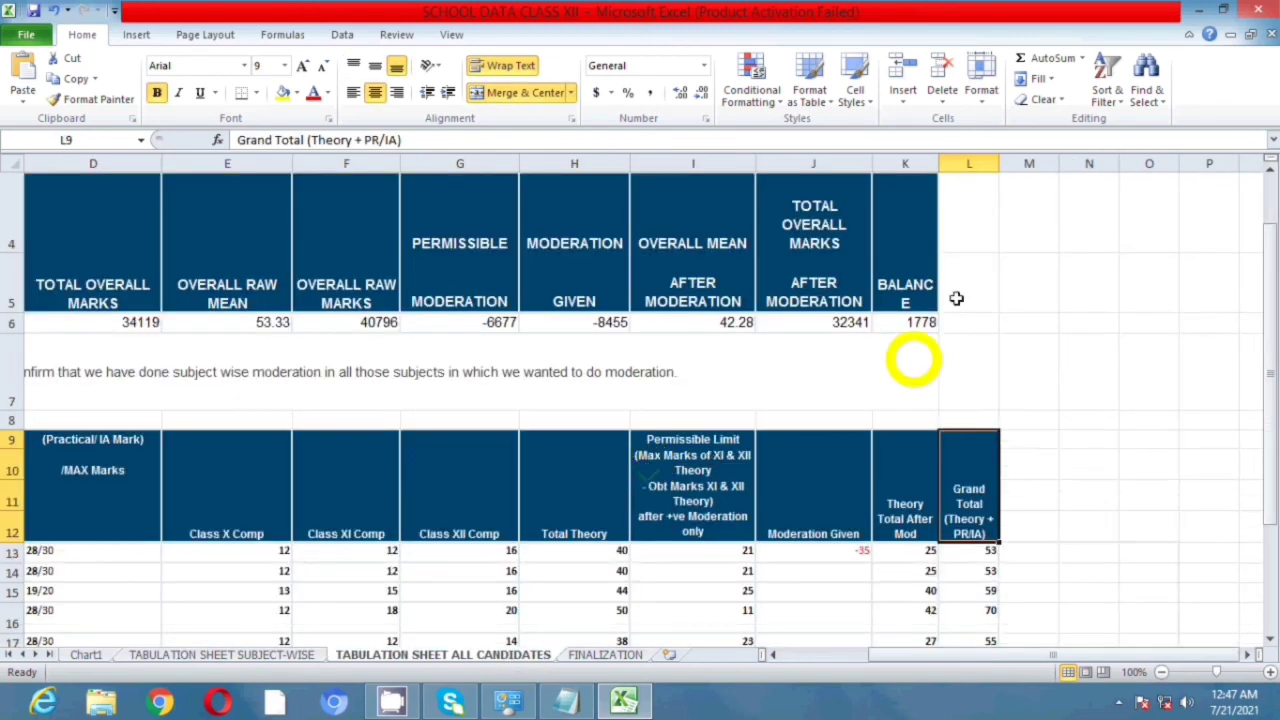
click(906, 320)
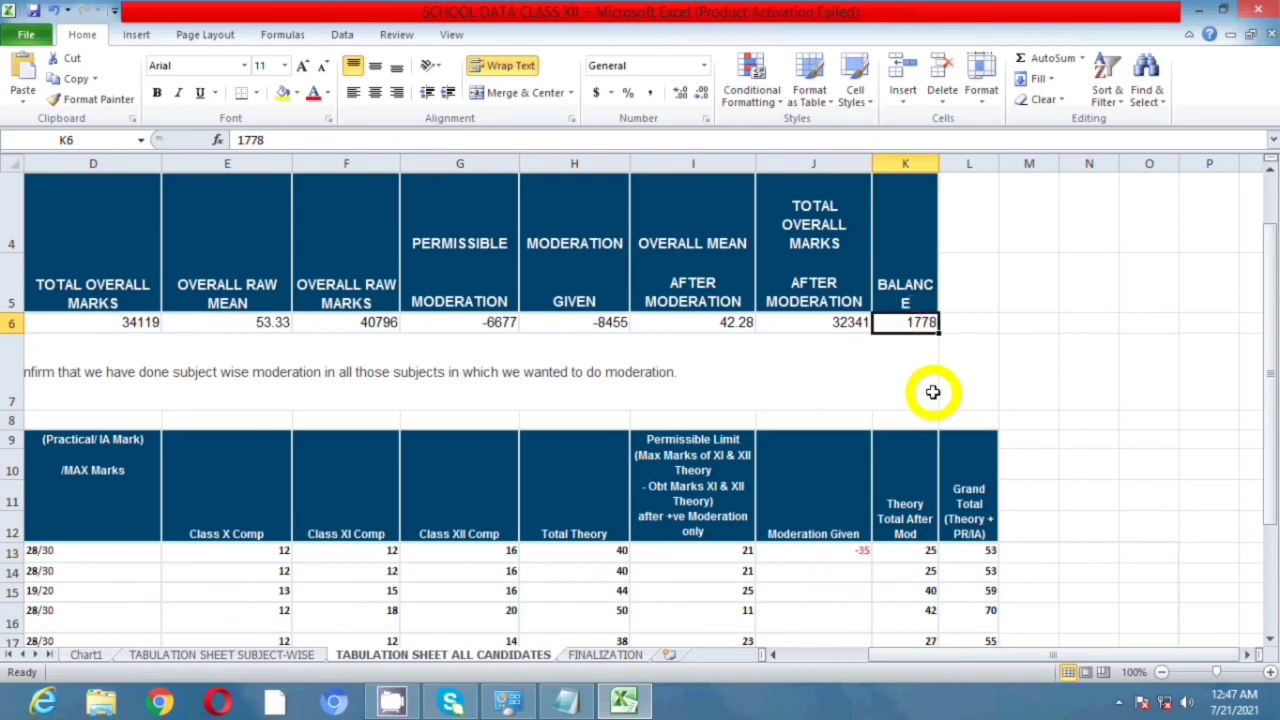
Go back to the FINALIZATION sheet, review query 7, "10 OR LESS THAN 10 STUDENTS", in the Notepad list and return to Excel.
click(607, 654)
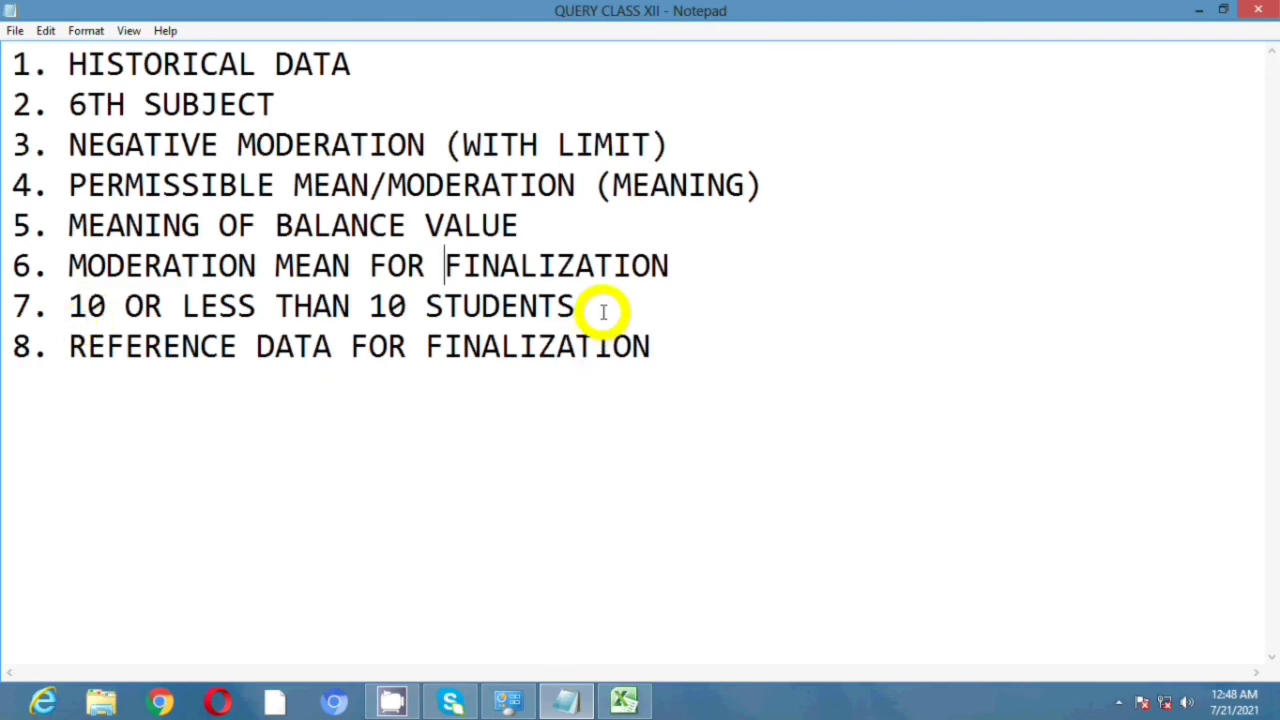
key(alt+Tab)
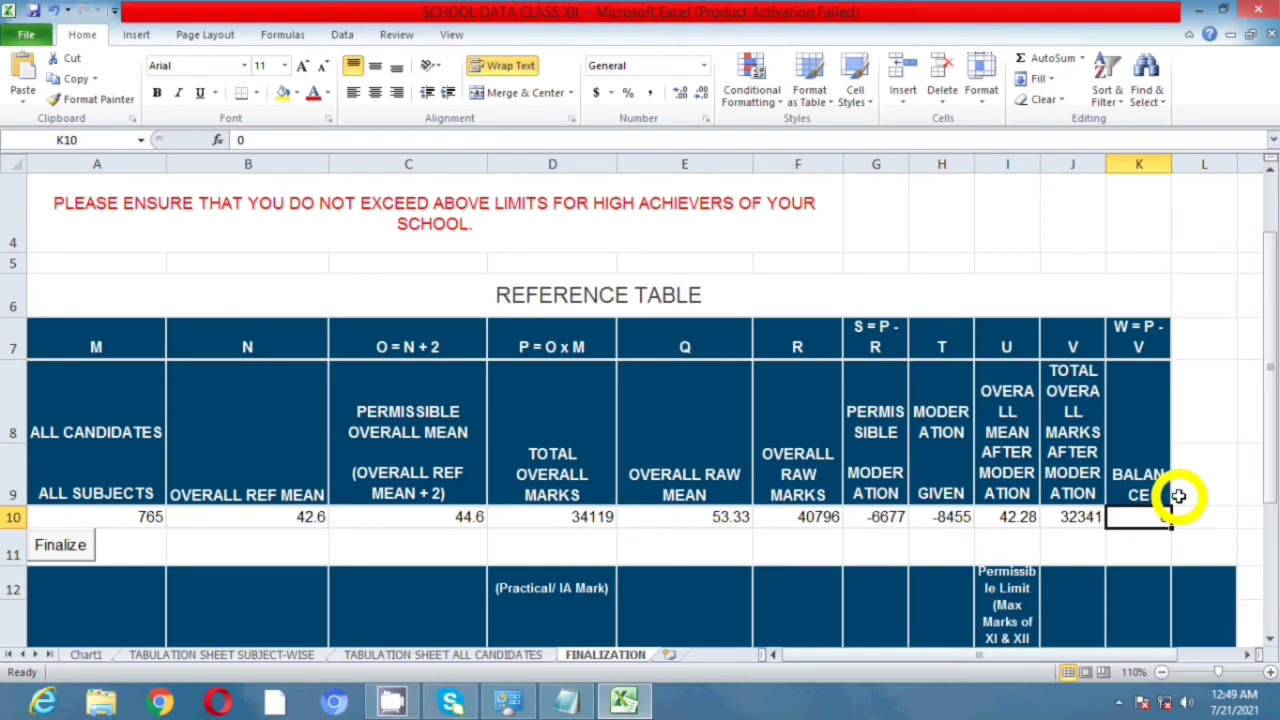